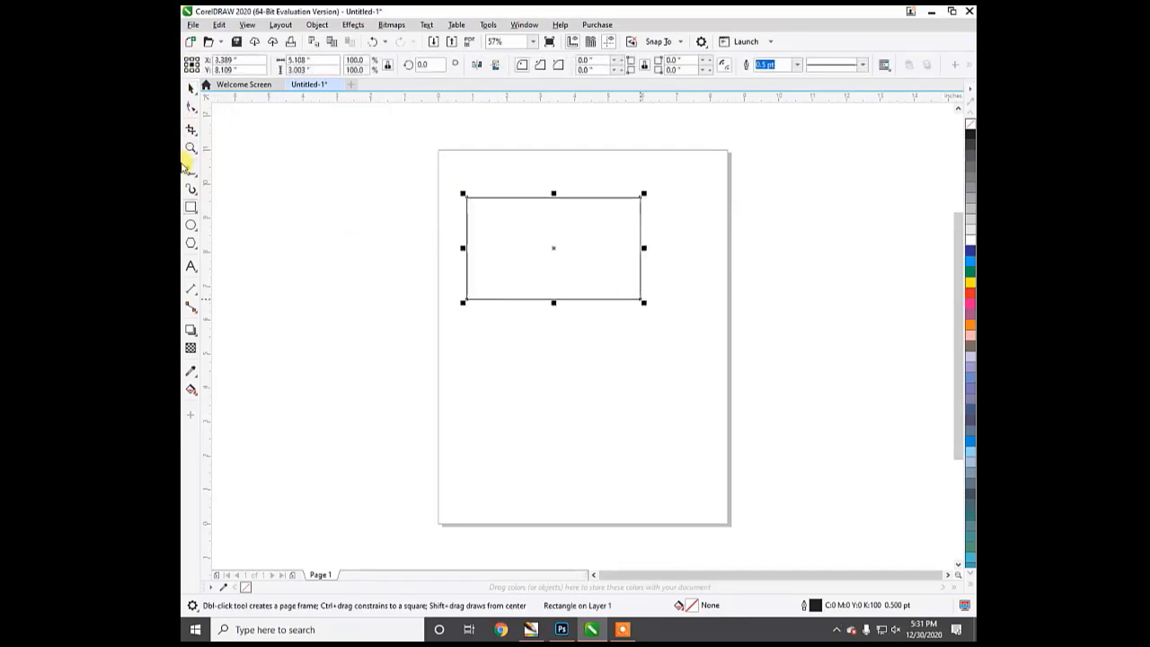
- Add the artistic text "A" in the empty area left of the page
{"action": "left_click", "coordinate": [190, 267]}
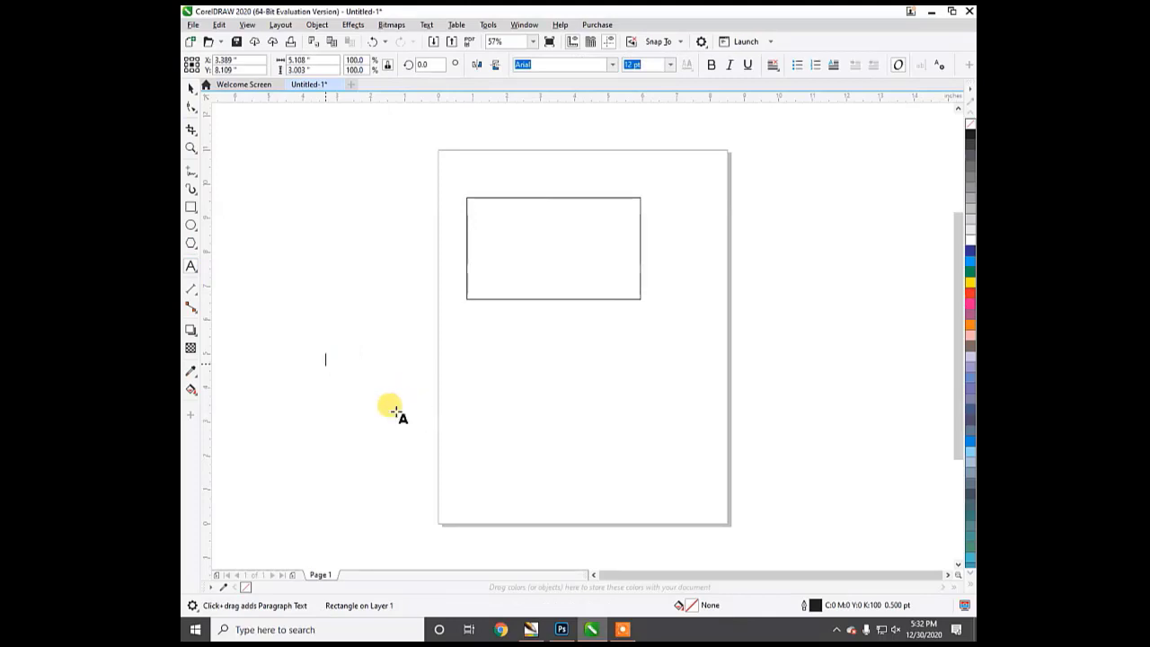
{"action": "type", "text": "A"}
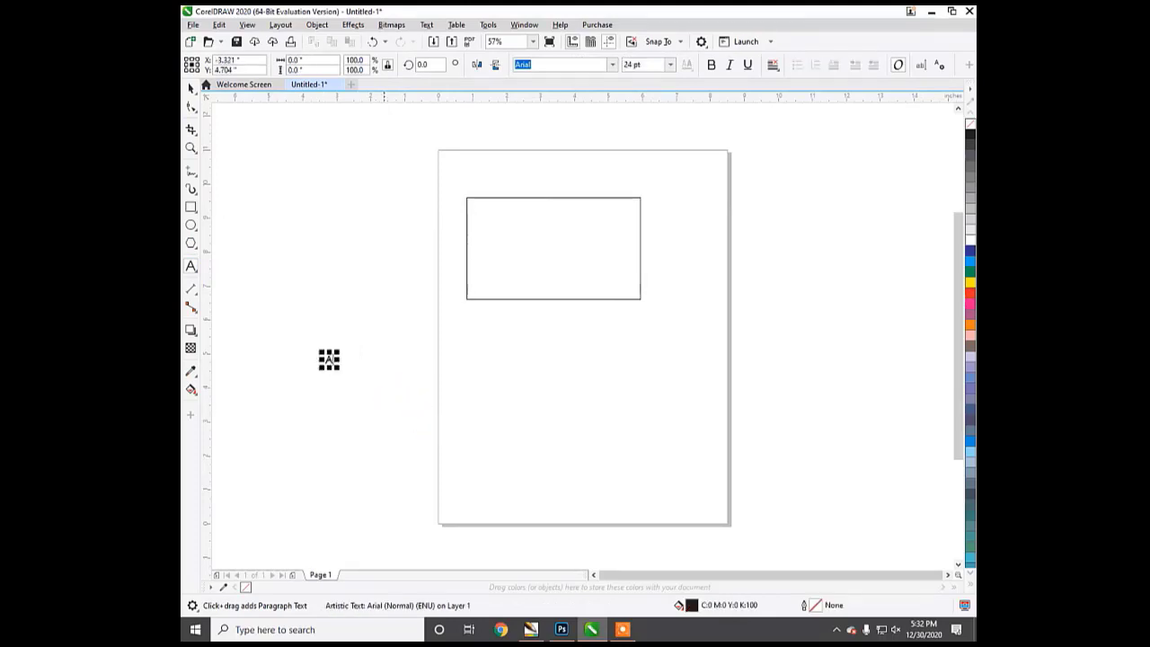
{"action": "left_click", "coordinate": [190, 88]}
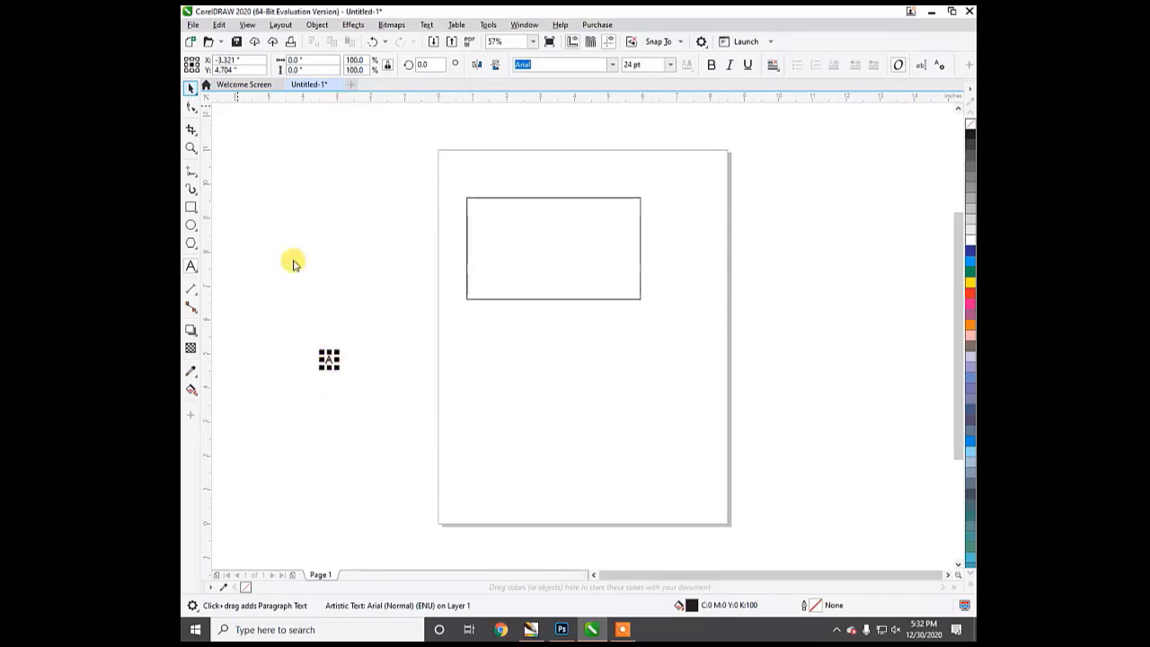
- Round all four corners of the rectangle to about 0.79 in with the Shape tool, and return them to square
{"action": "left_click", "coordinate": [513, 199]}
{"action": "left_click", "coordinate": [513, 201]}
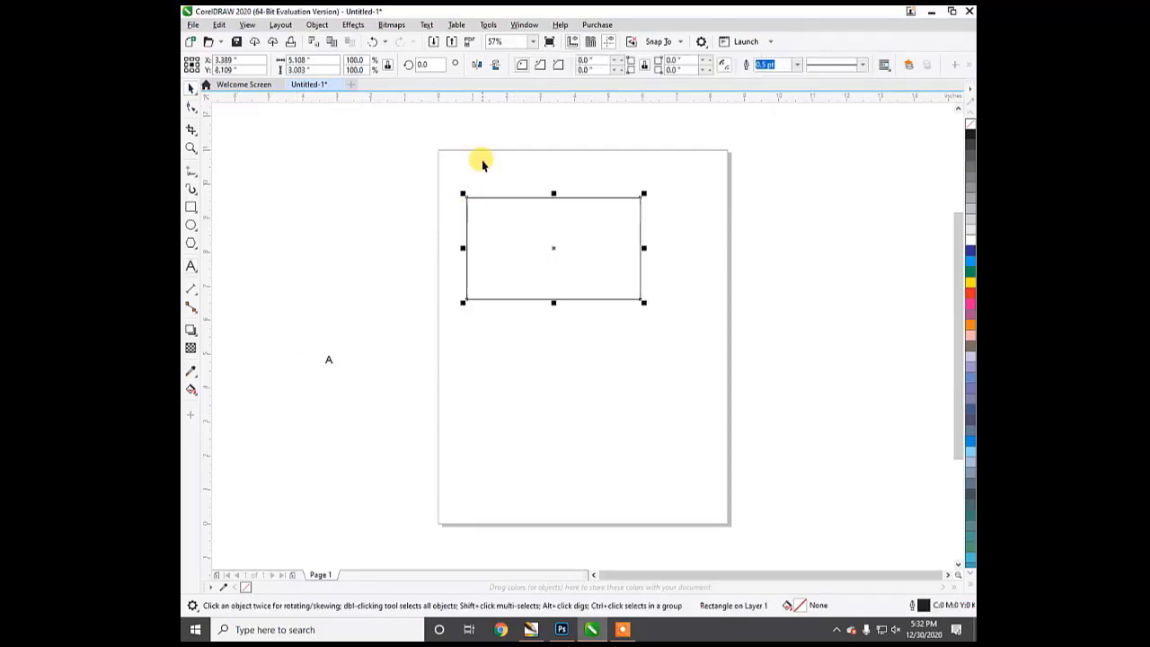
{"action": "scroll", "coordinate": [474, 188], "scroll_direction": "up", "scroll_amount": 4}
{"action": "scroll", "coordinate": [312, 153], "scroll_direction": "down", "scroll_amount": 2}
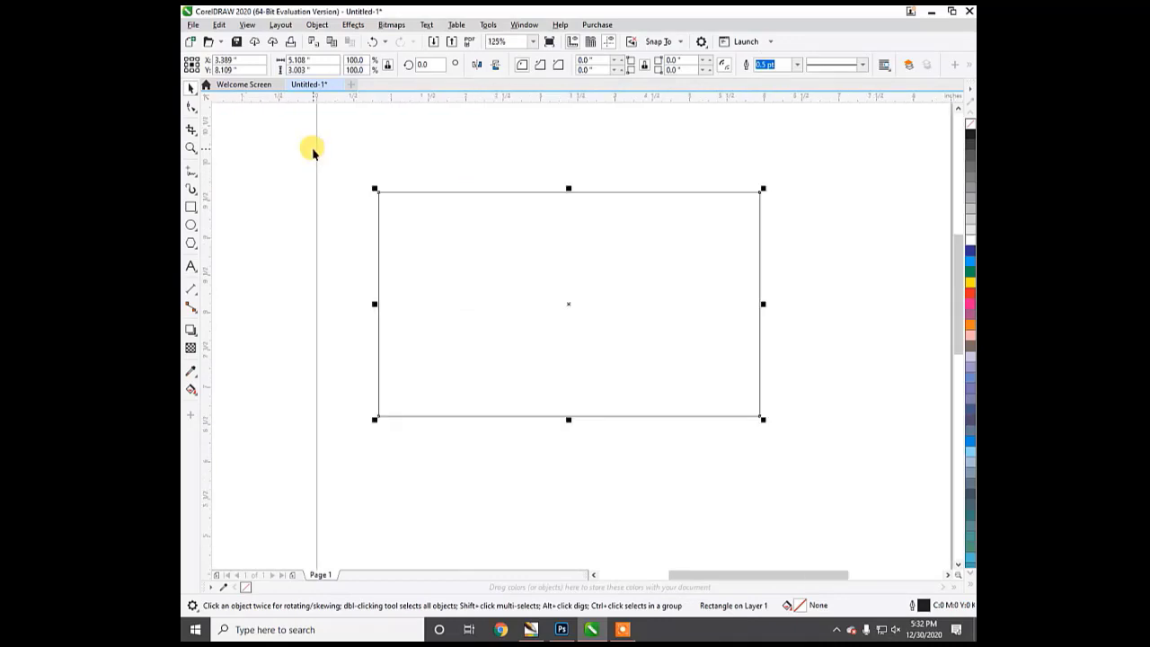
{"action": "left_click", "coordinate": [191, 108]}
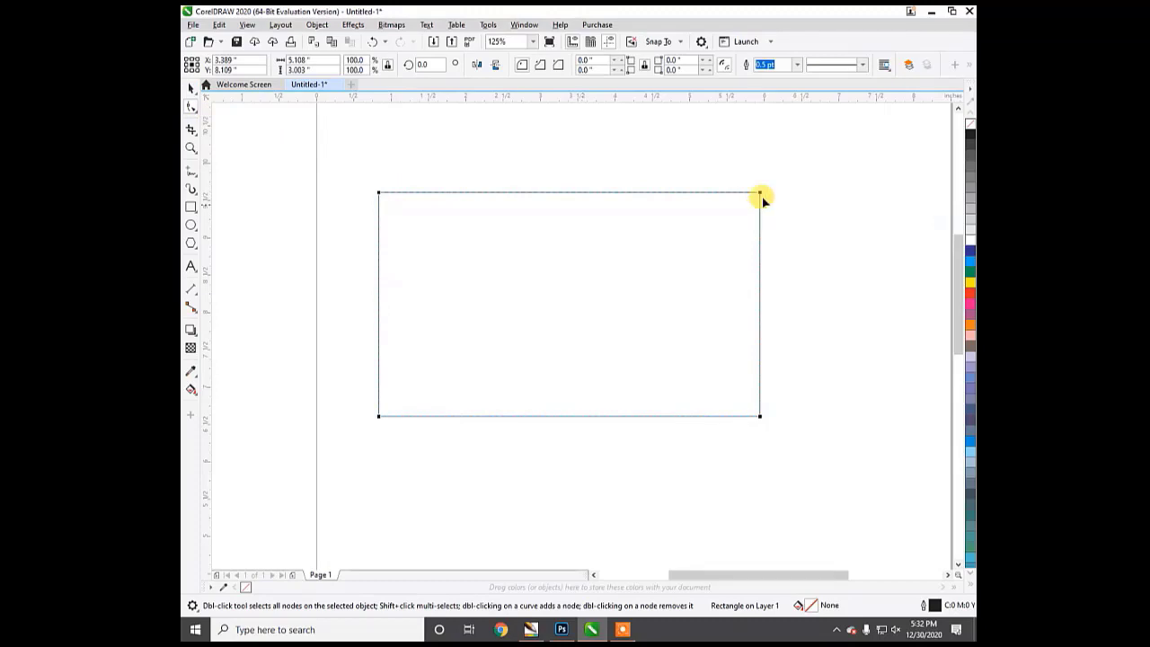
{"action": "left_click", "coordinate": [191, 89]}
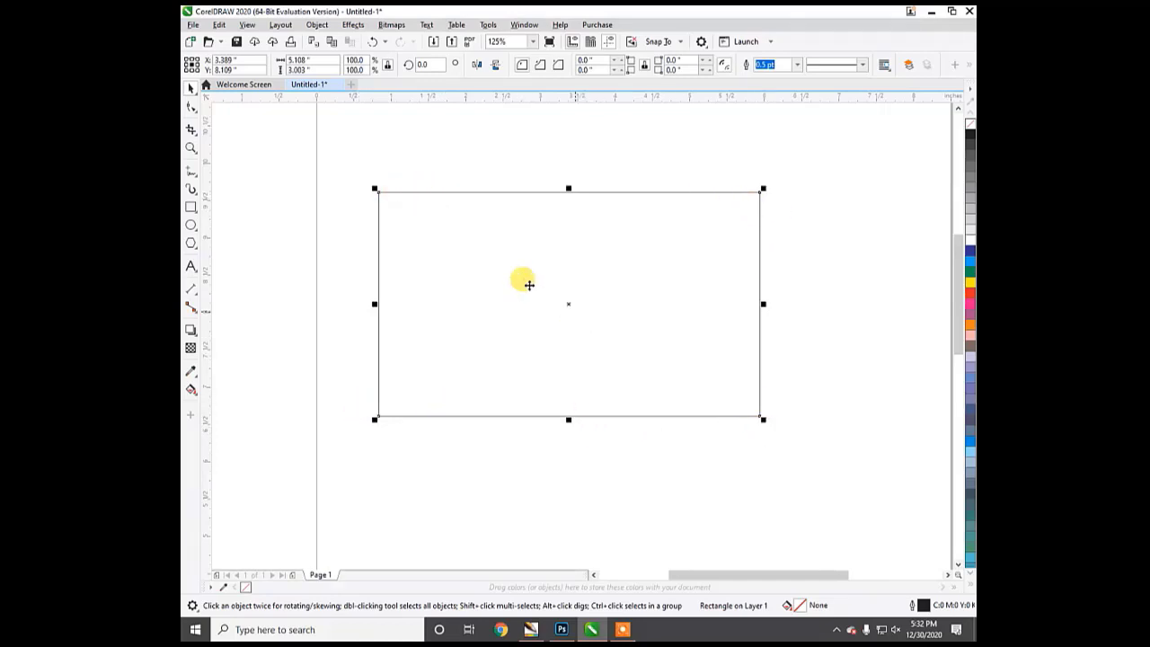
{"action": "left_click", "coordinate": [191, 106]}
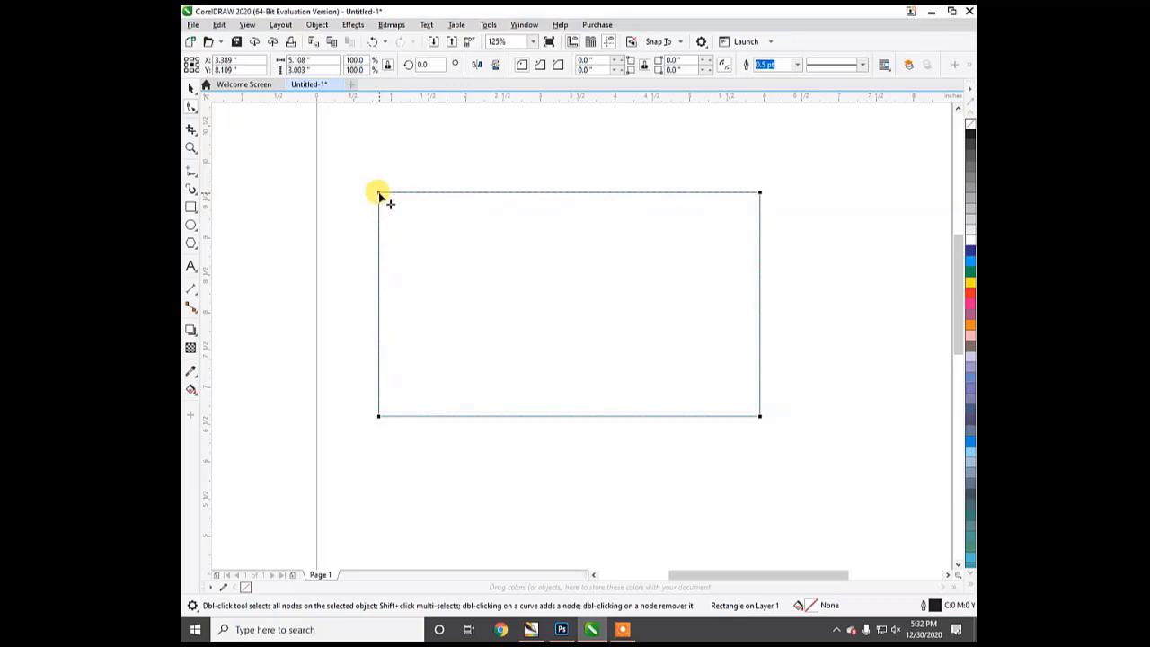
{"action": "left_click_drag", "start_coordinate": [380, 197], "coordinate": [438, 253]}
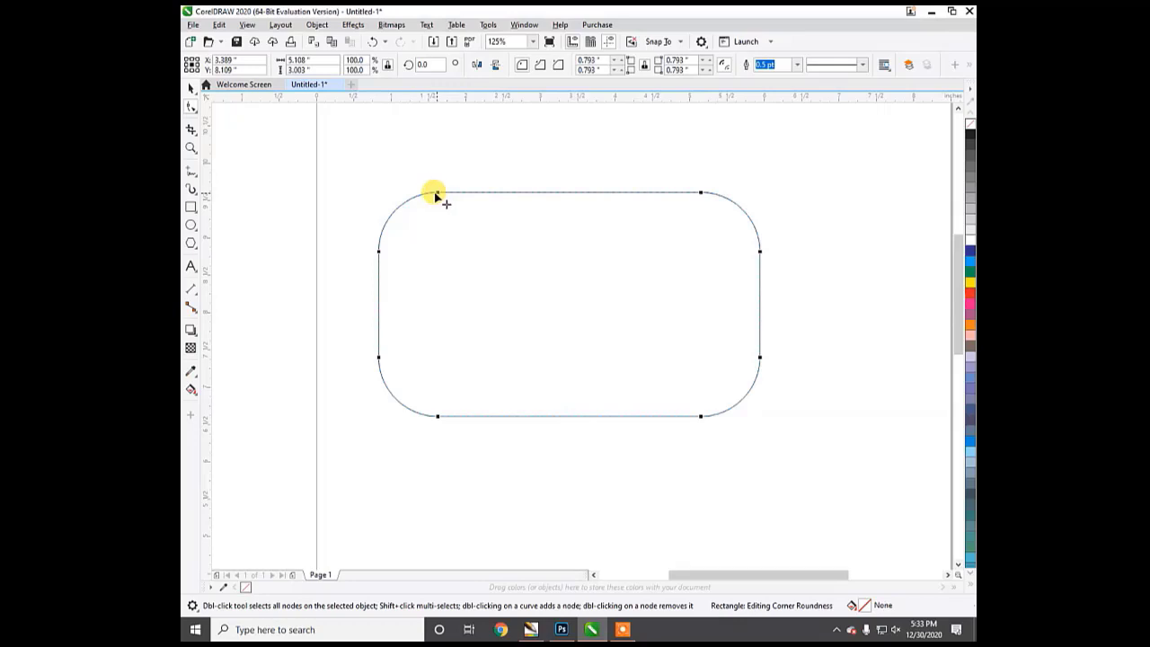
{"action": "left_click_drag", "start_coordinate": [438, 194], "coordinate": [288, 157]}
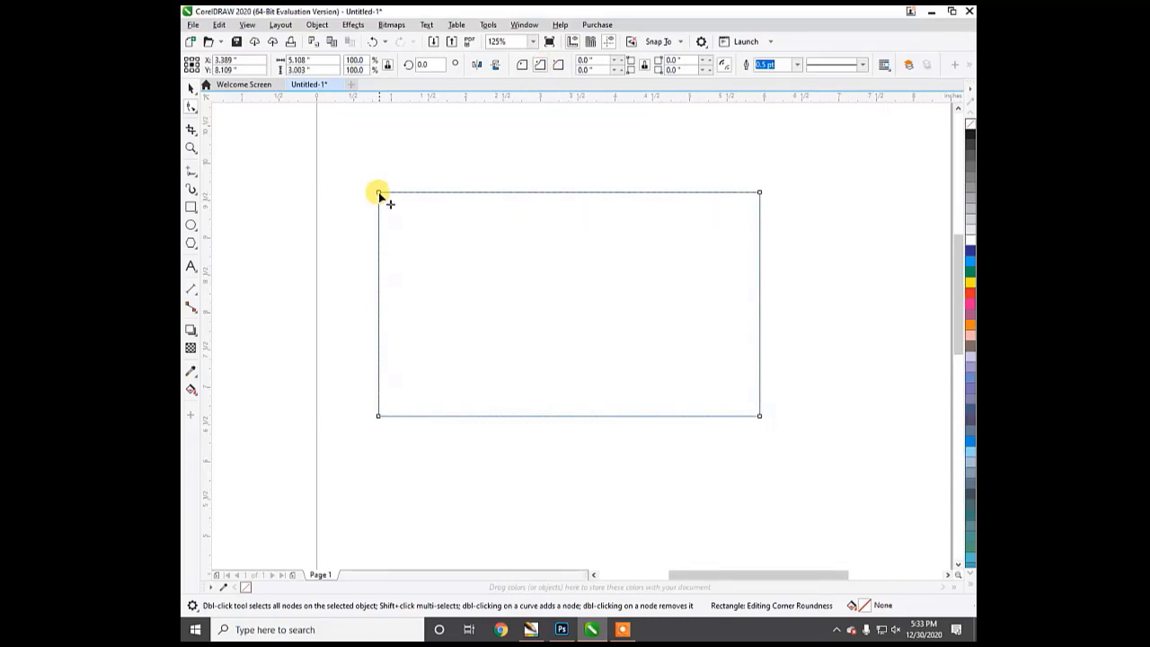
- Scallop all four rectangle corners to about 0.67 in, and return them to square
{"action": "left_click_drag", "start_coordinate": [379, 194], "coordinate": [428, 243]}
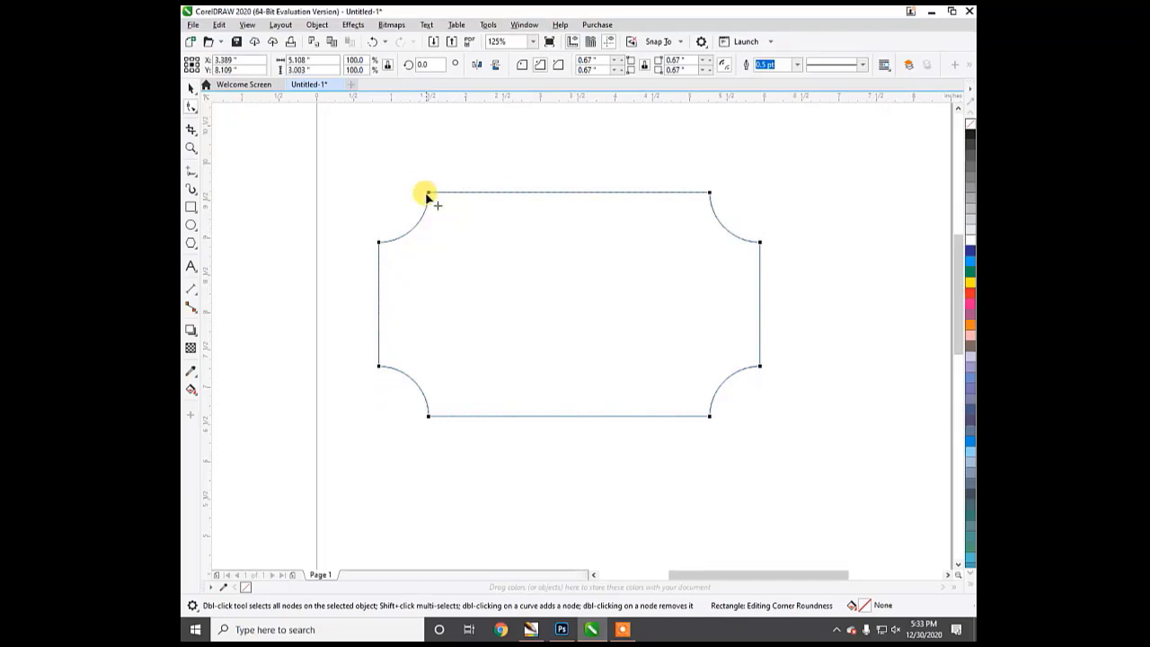
{"action": "left_click_drag", "start_coordinate": [424, 192], "coordinate": [290, 122]}
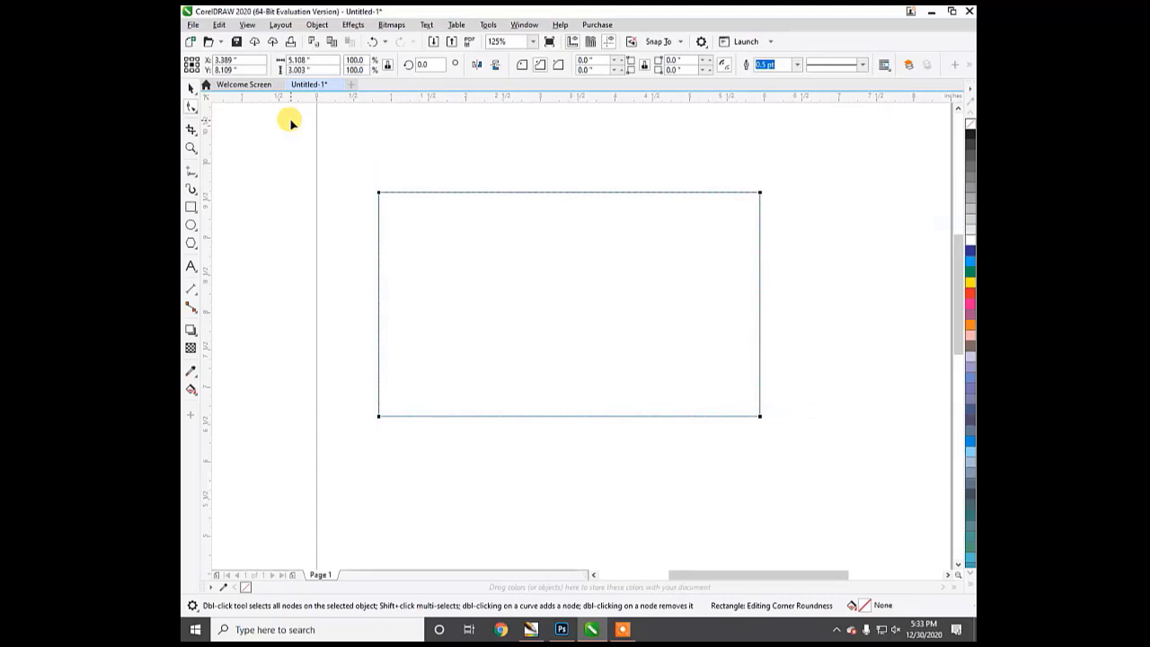
- Chamfer all four corners of the rectangle by about 0.96 in
{"action": "left_click", "coordinate": [558, 69]}
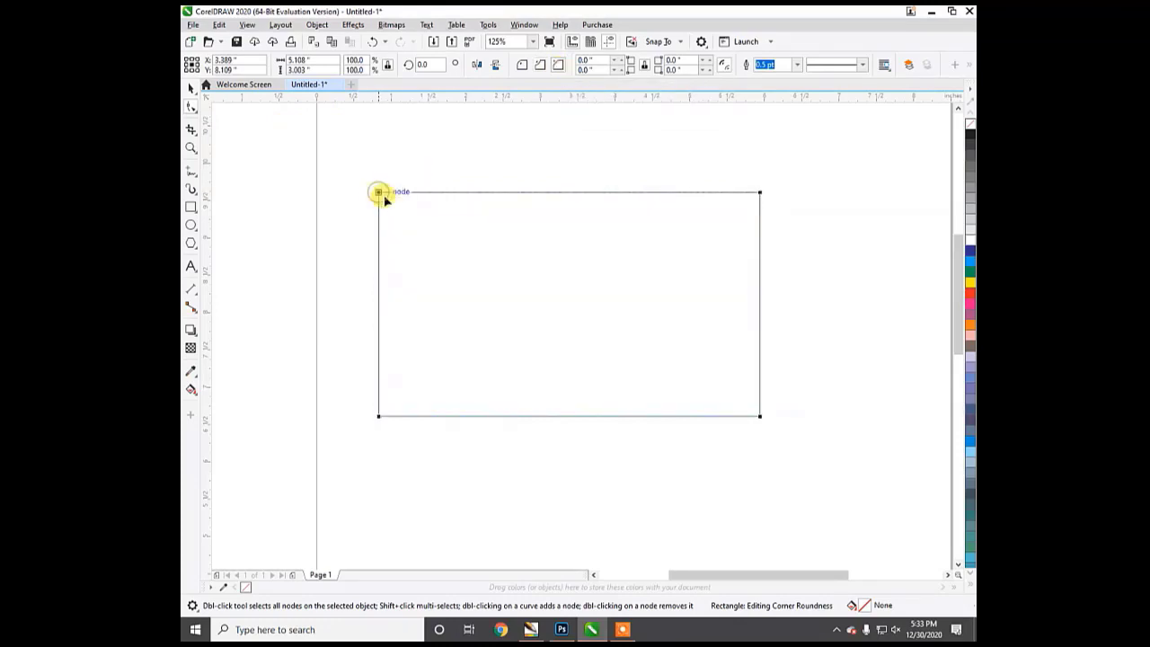
{"action": "left_click_drag", "start_coordinate": [379, 194], "coordinate": [450, 252]}
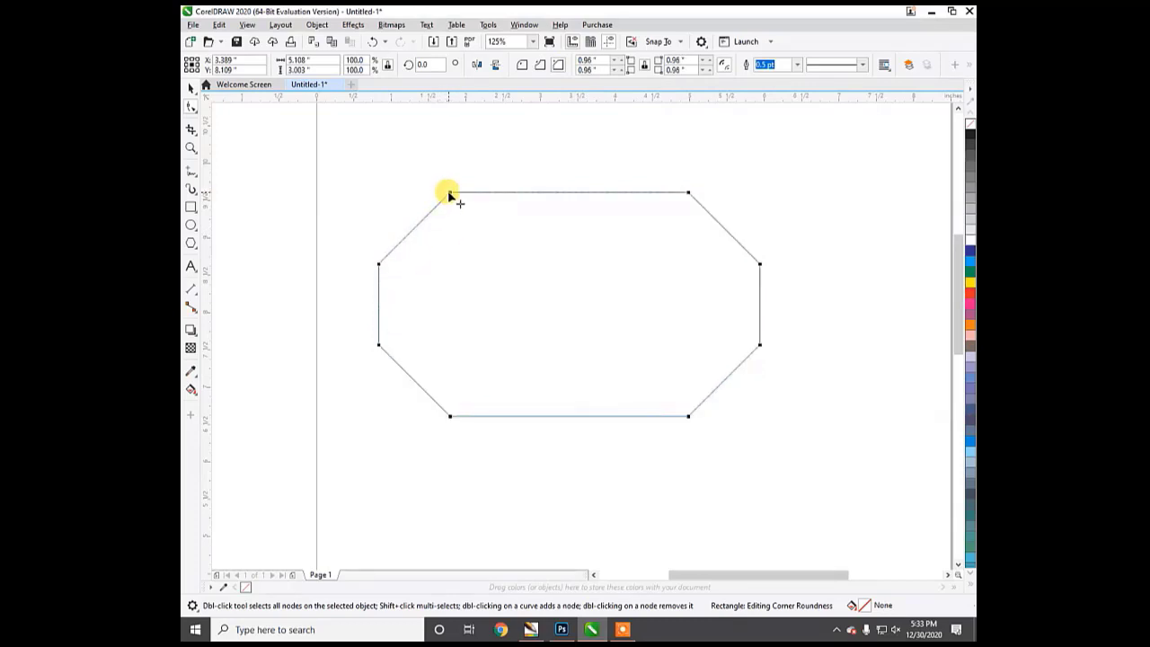
- Switch the corner style between scalloped and round, and reduce the corners back to square
{"action": "left_click", "coordinate": [522, 65]}
{"action": "left_click", "coordinate": [539, 66]}
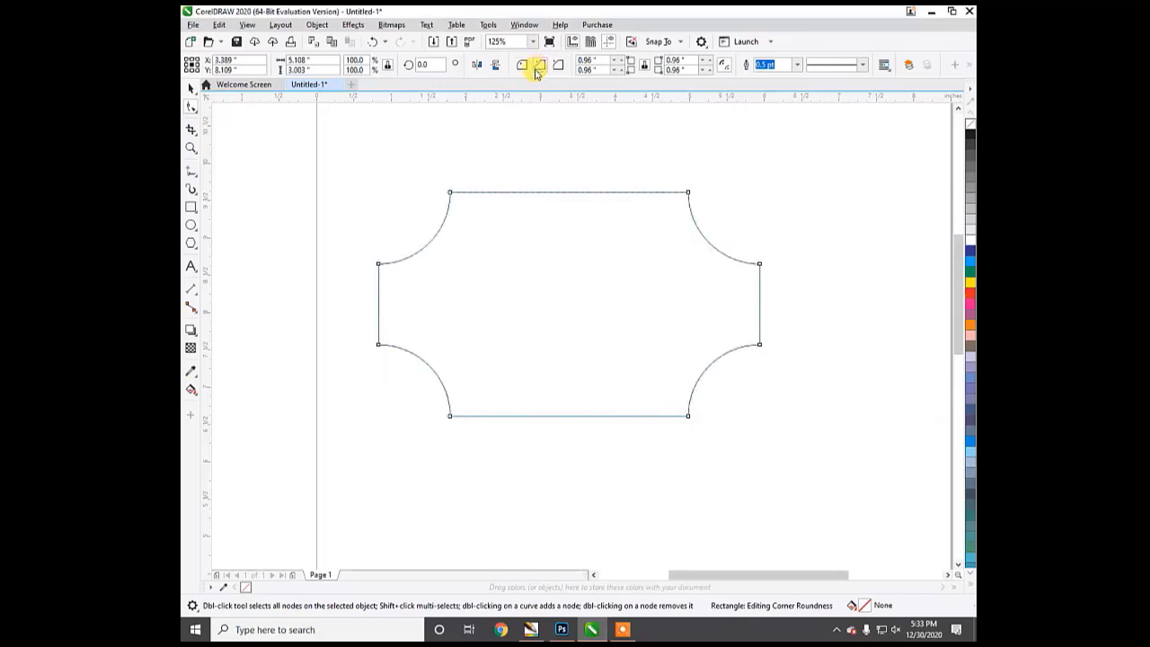
{"action": "left_click", "coordinate": [522, 65]}
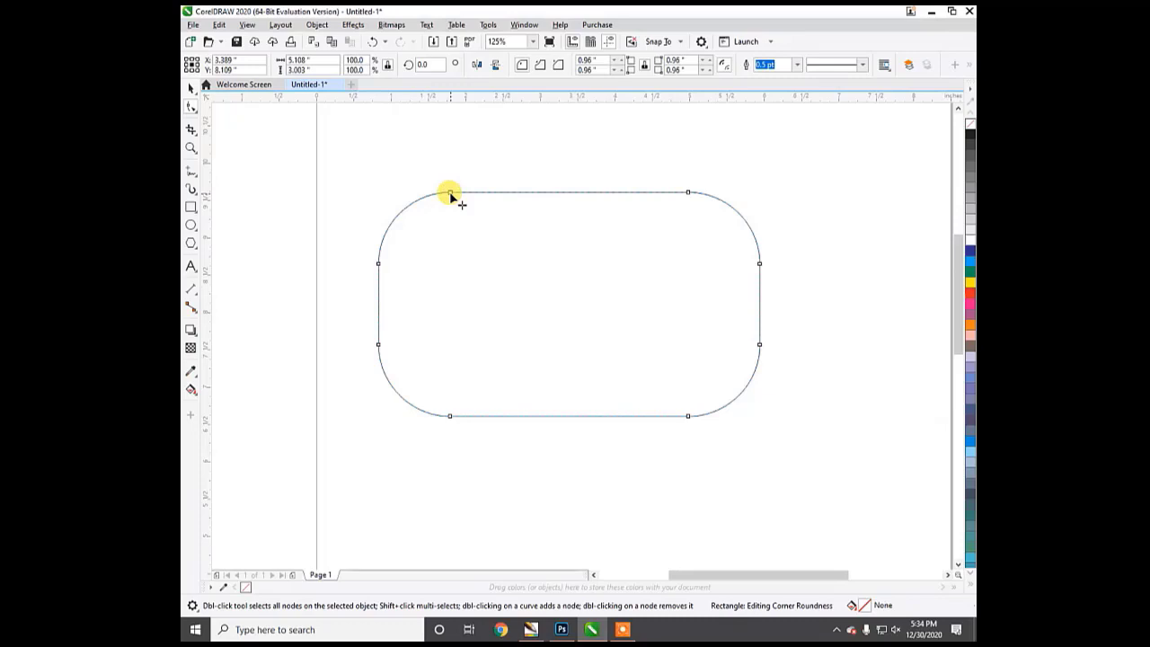
{"action": "left_click_drag", "start_coordinate": [449, 191], "coordinate": [290, 154]}
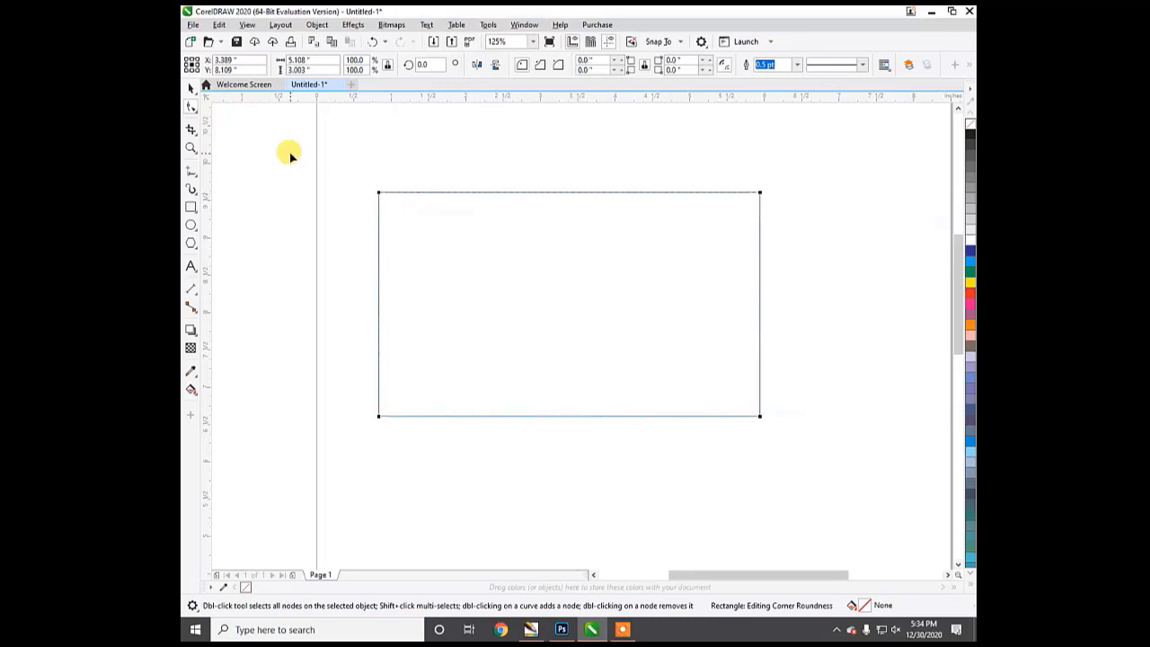
- Unlink the rectangle's corners from each other and set the top-left corner radius to 1 in
{"action": "left_click", "coordinate": [190, 90]}
{"action": "left_click", "coordinate": [190, 106]}
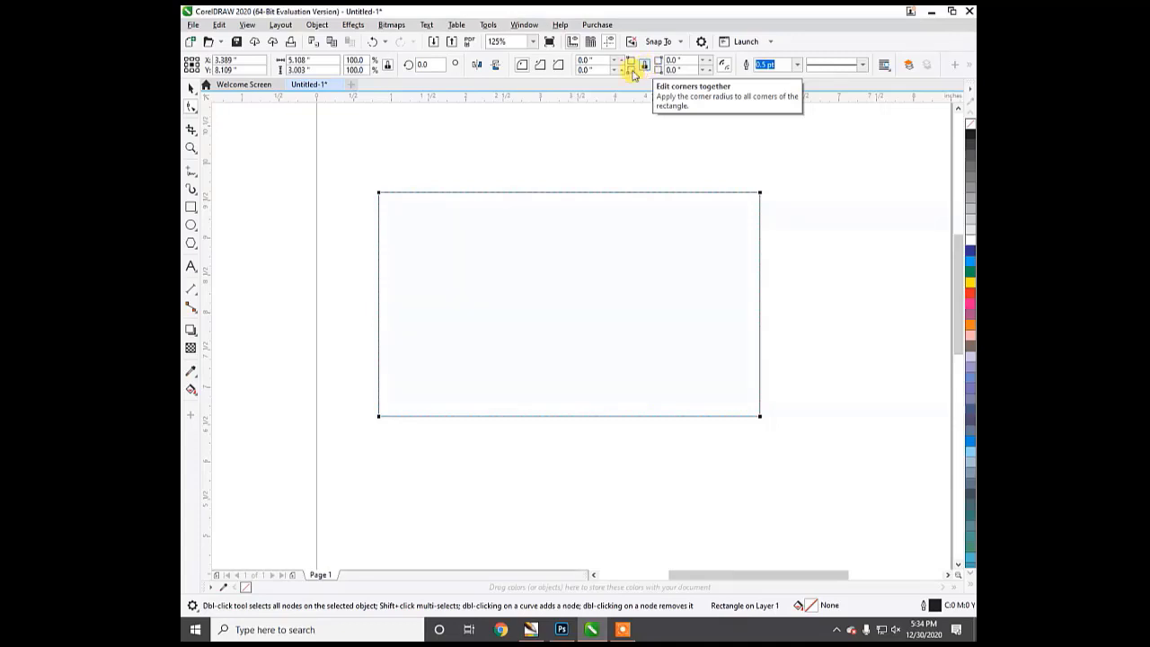
{"action": "left_click", "coordinate": [645, 69]}
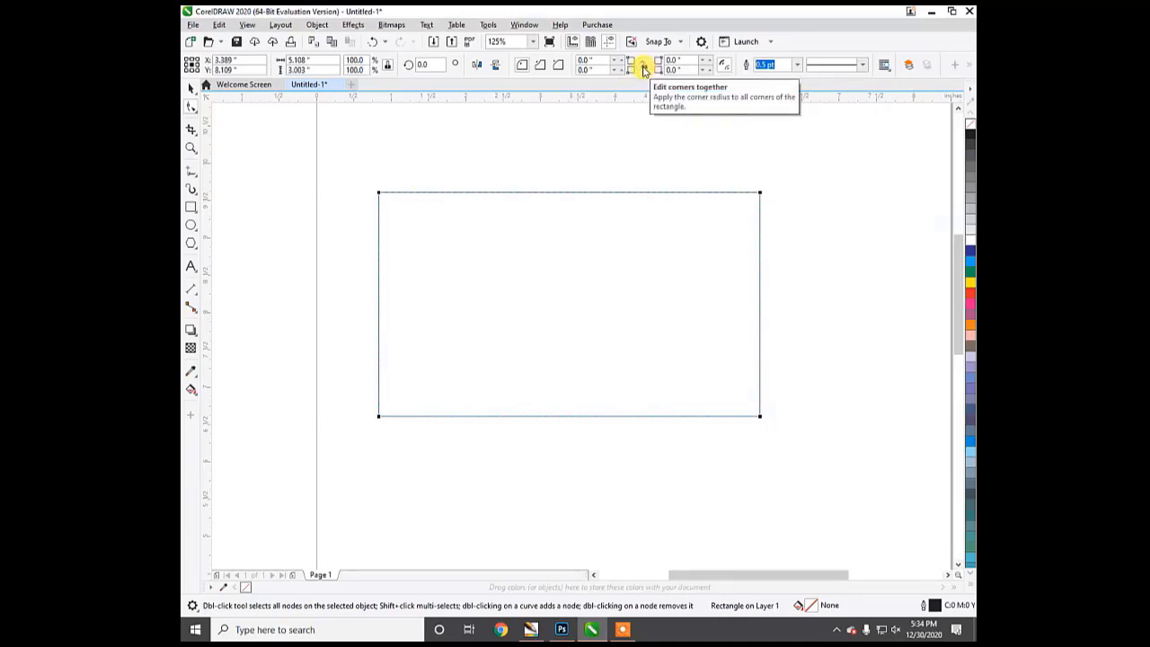
{"action": "left_click", "coordinate": [607, 64]}
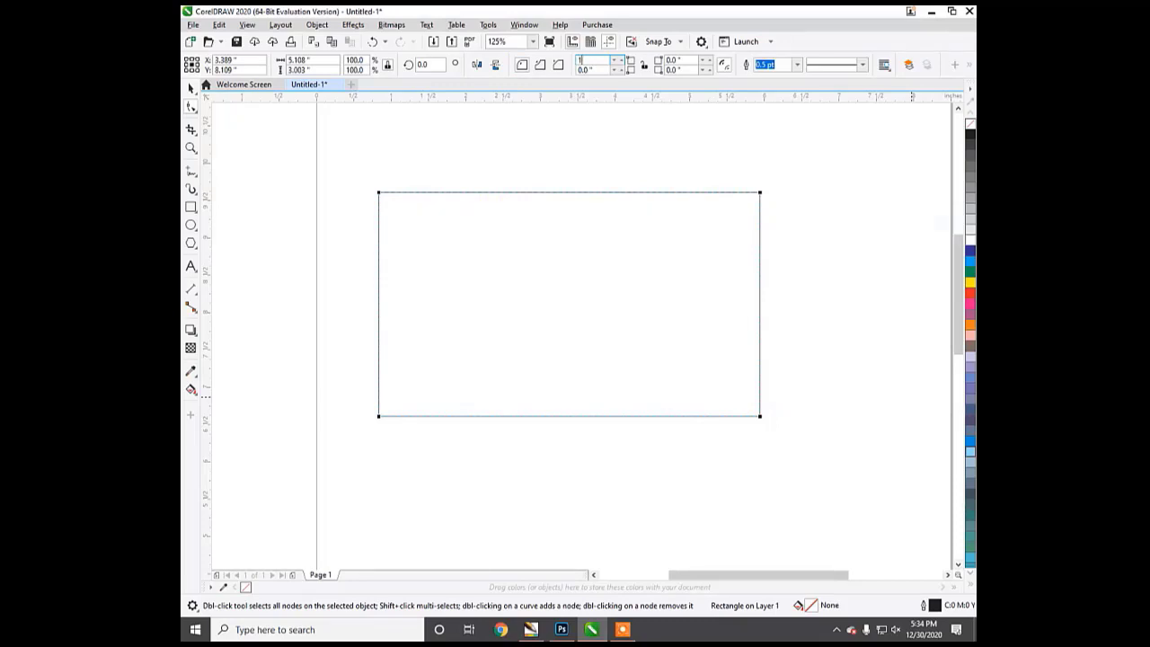
{"action": "key", "text": "Return"}
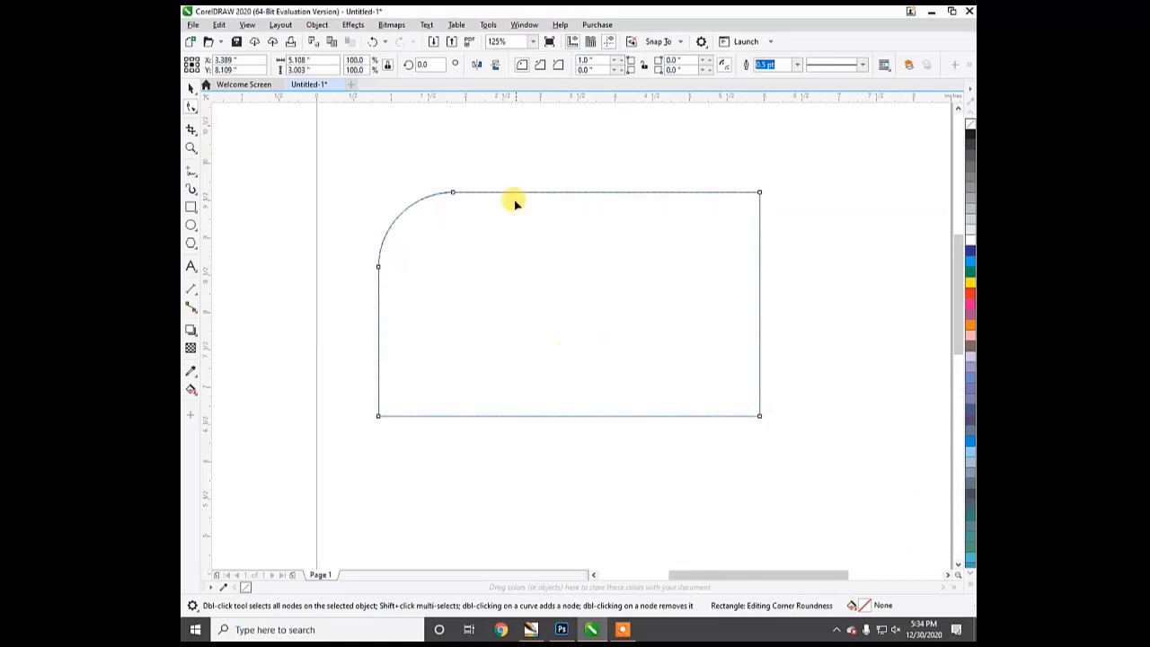
- Change the top-left corner style to scalloped, to chamfered, and back to round
{"action": "left_click", "coordinate": [540, 66]}
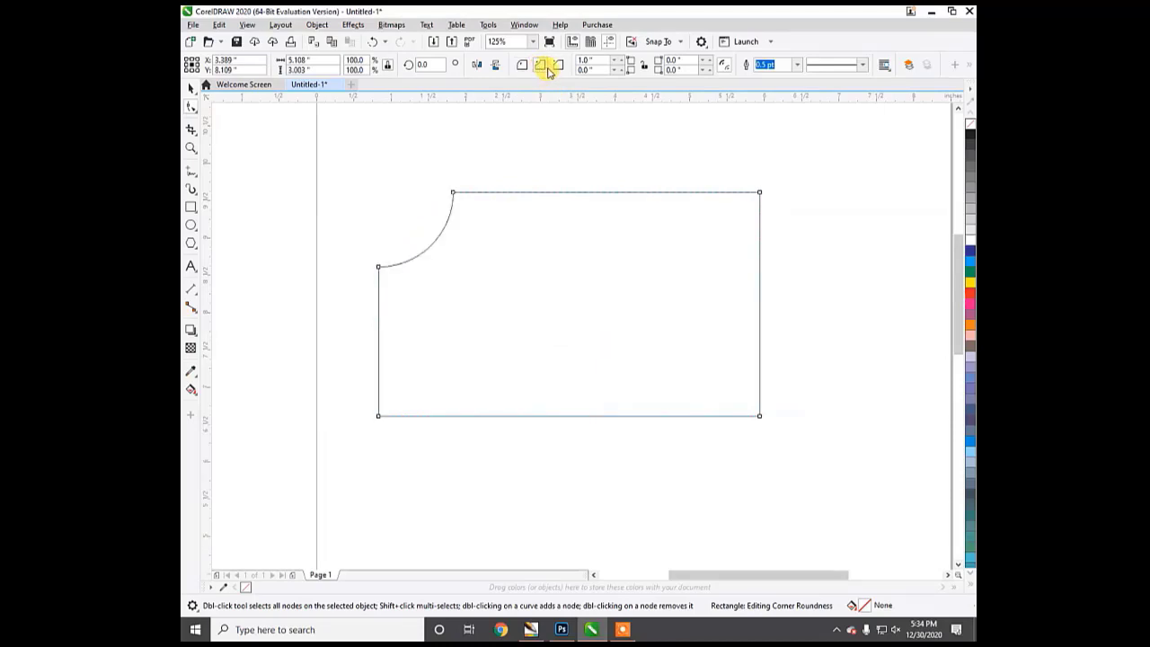
{"action": "left_click", "coordinate": [556, 66]}
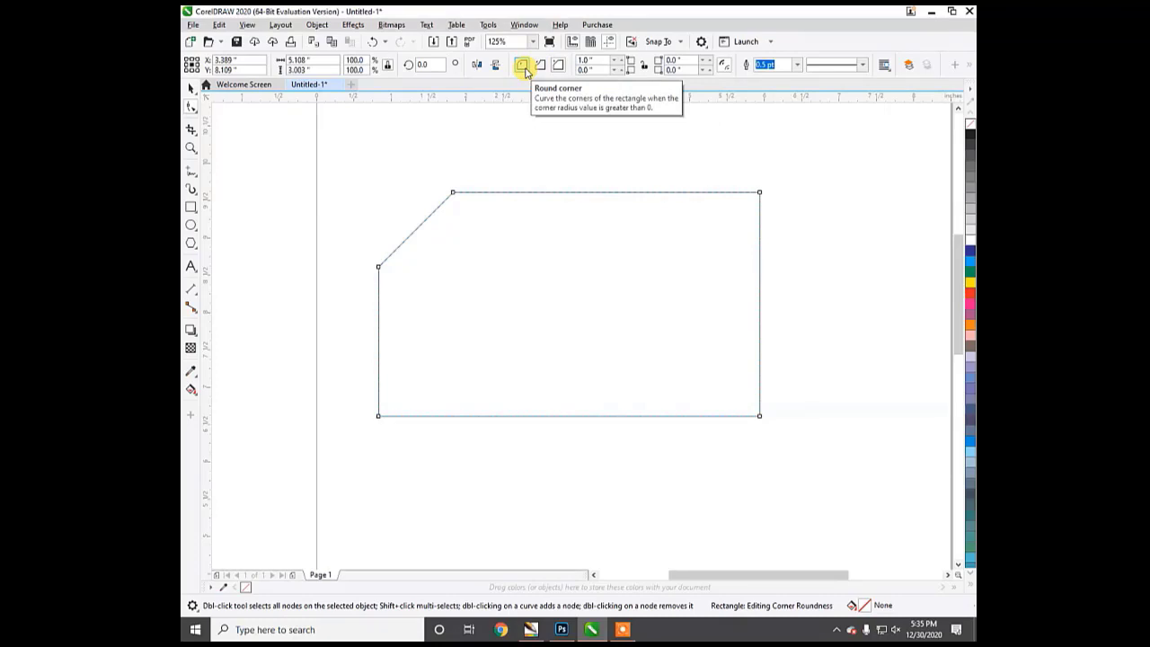
{"action": "left_click", "coordinate": [523, 67]}
- Set the rectangle's bottom-right corner radius to 2 in
{"action": "left_click", "coordinate": [680, 70]}
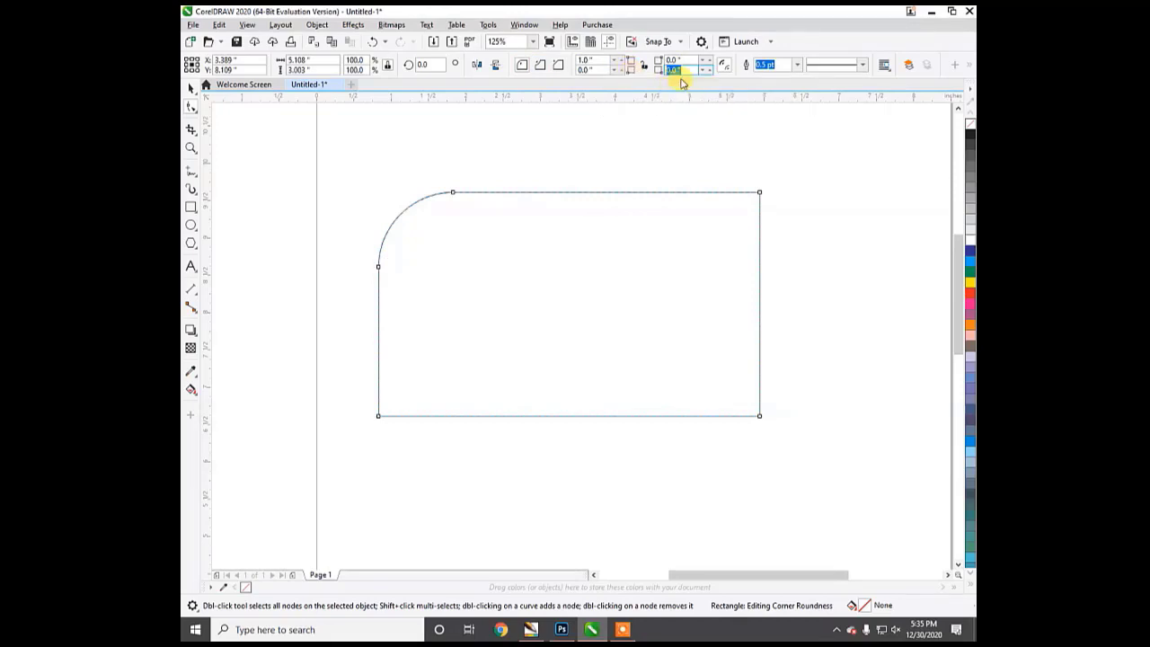
{"action": "type", "text": "2"}
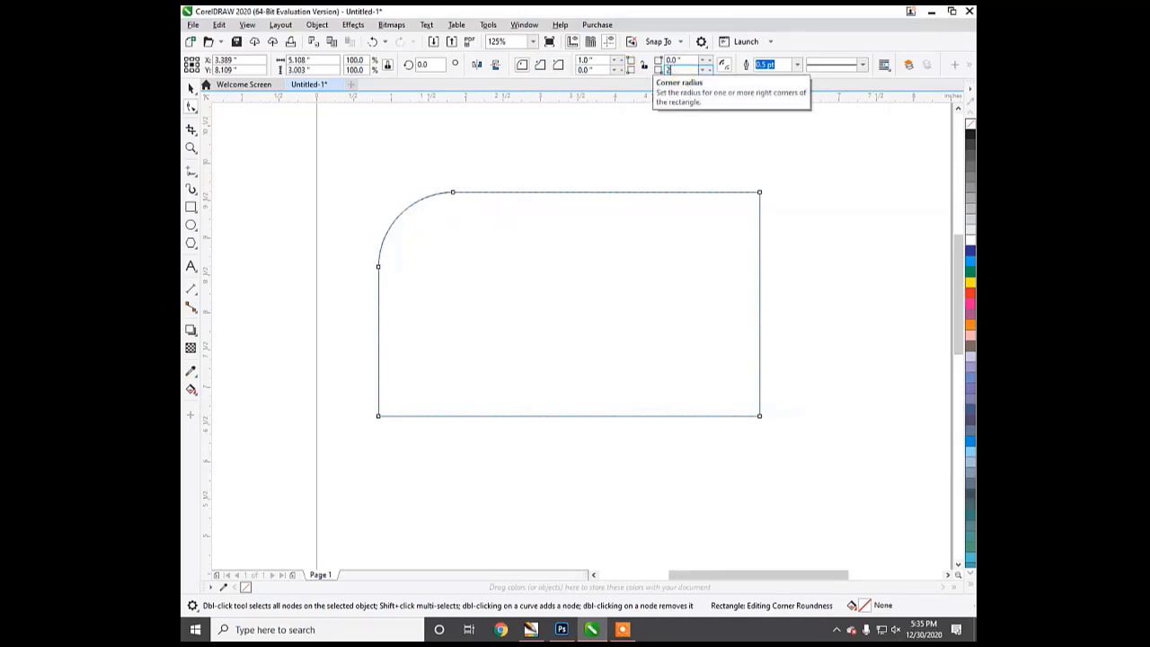
{"action": "key", "text": "Return"}
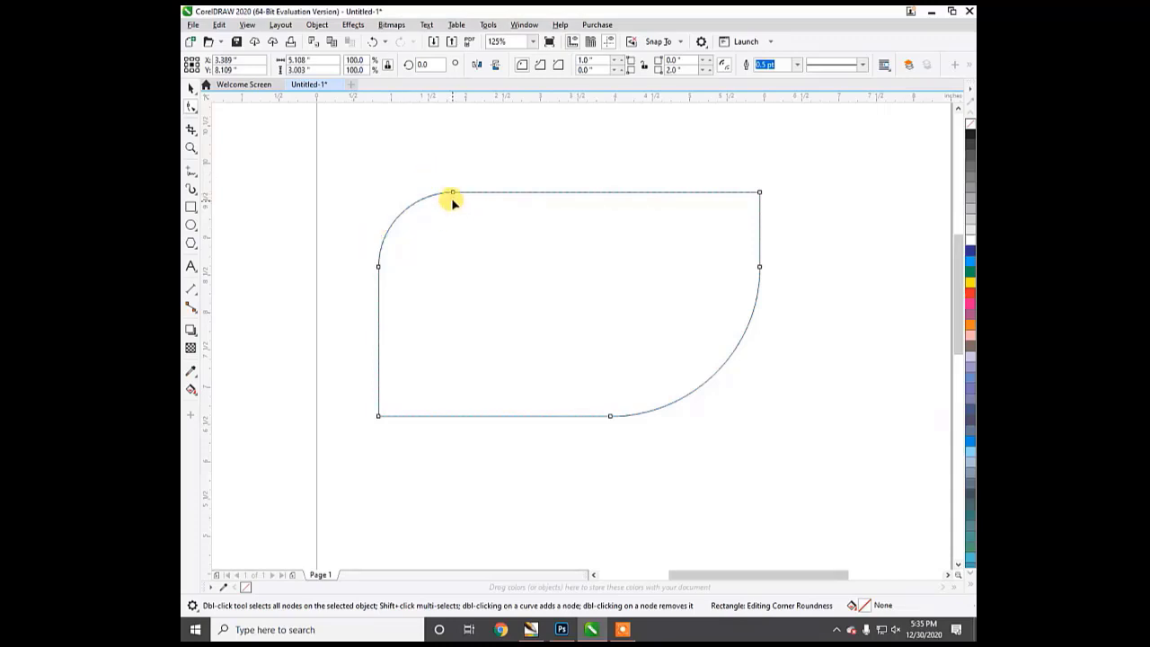
- Return the rounded top-left and bottom-right corners of the rectangle to square with the Shape tool
{"action": "left_click_drag", "start_coordinate": [454, 192], "coordinate": [326, 171]}
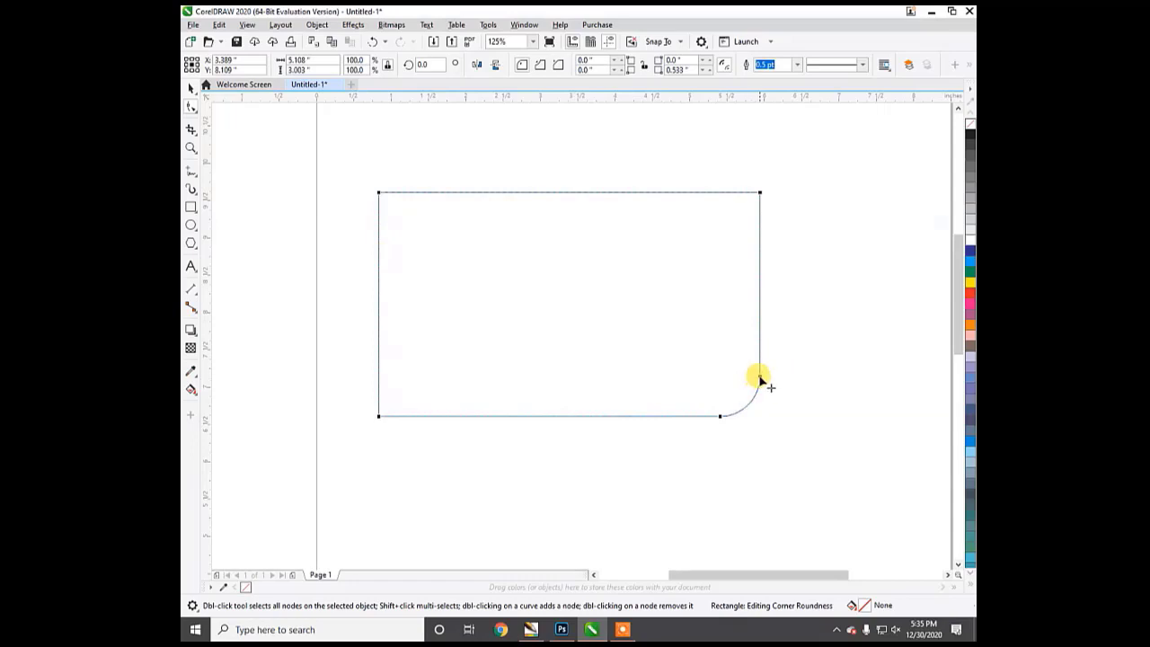
{"action": "left_click_drag", "start_coordinate": [797, 425], "coordinate": [797, 426]}
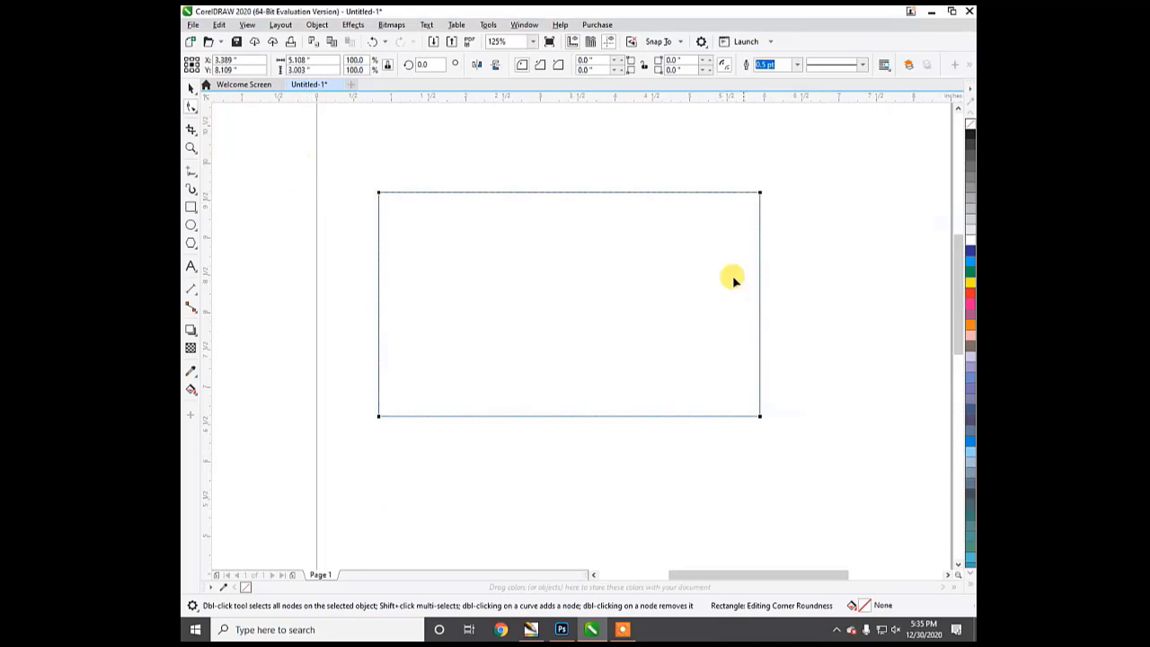
- Select the rectangle and convert it to curves
{"action": "left_click", "coordinate": [191, 88]}
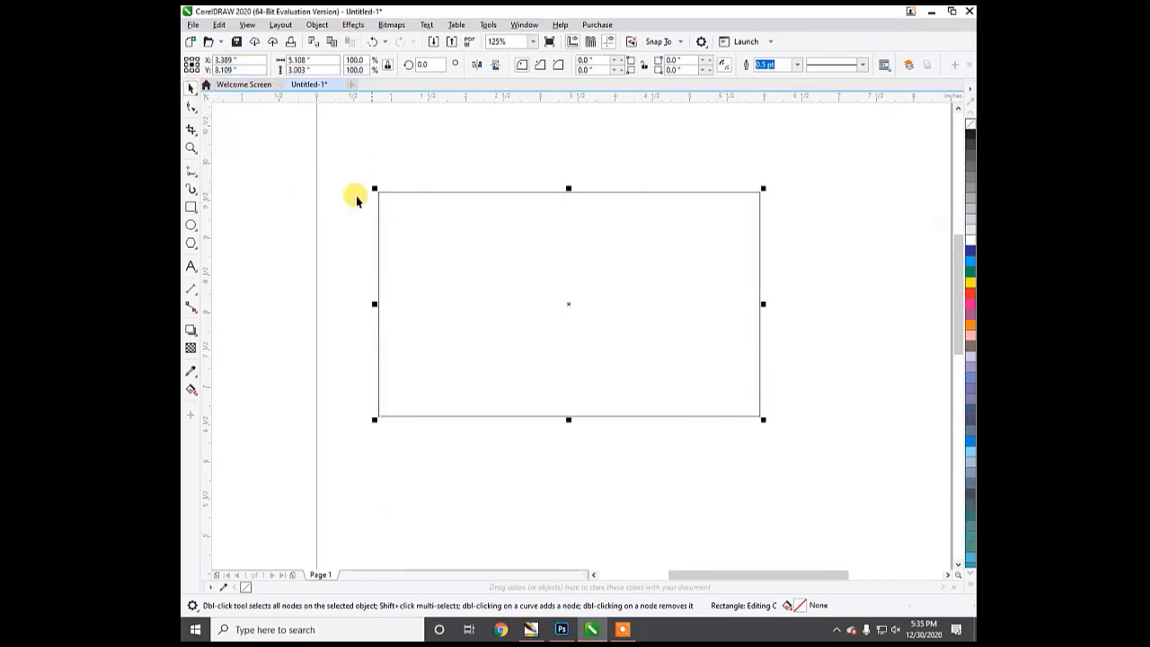
{"action": "left_click", "coordinate": [353, 199]}
{"action": "left_click", "coordinate": [445, 192]}
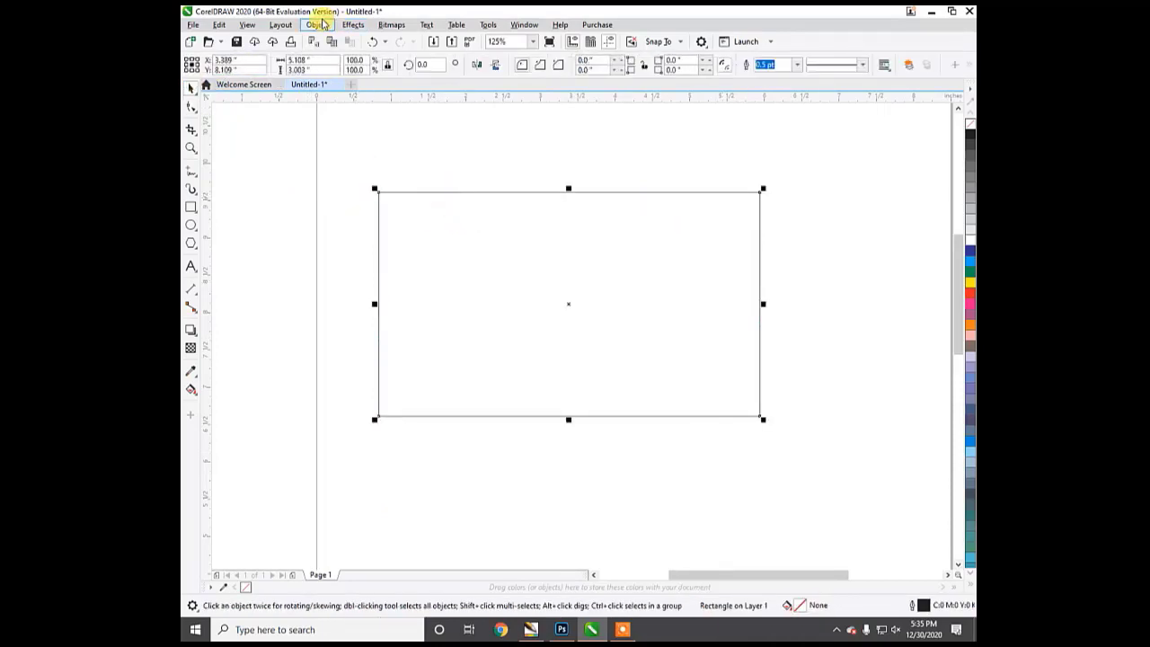
{"action": "left_click", "coordinate": [319, 24]}
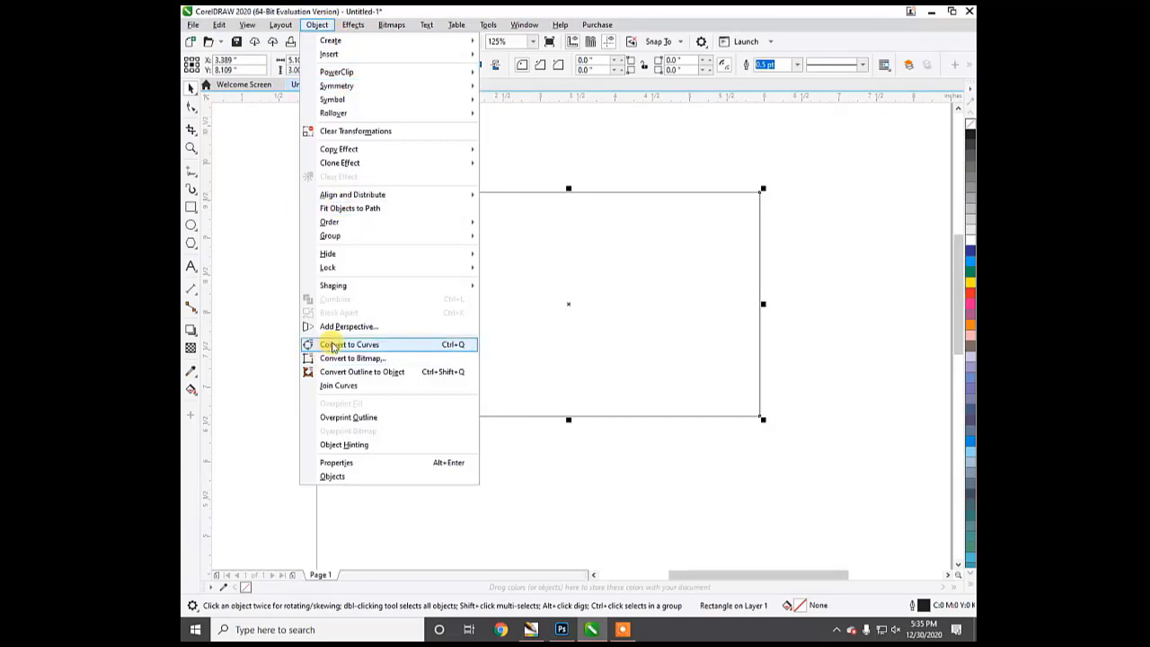
{"action": "left_click", "coordinate": [411, 347]}
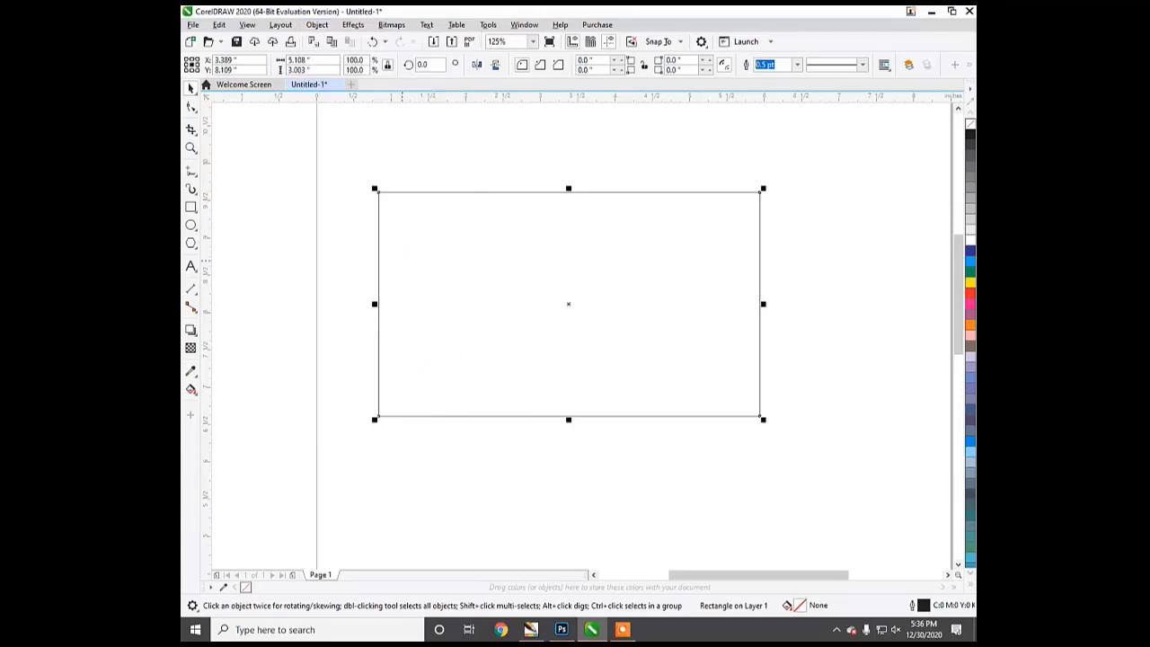
- Reshape the converted rectangle with the Shape tool by moving its right edge outward and shifting its top edge right into a parallelogram
{"action": "left_click", "coordinate": [191, 108]}
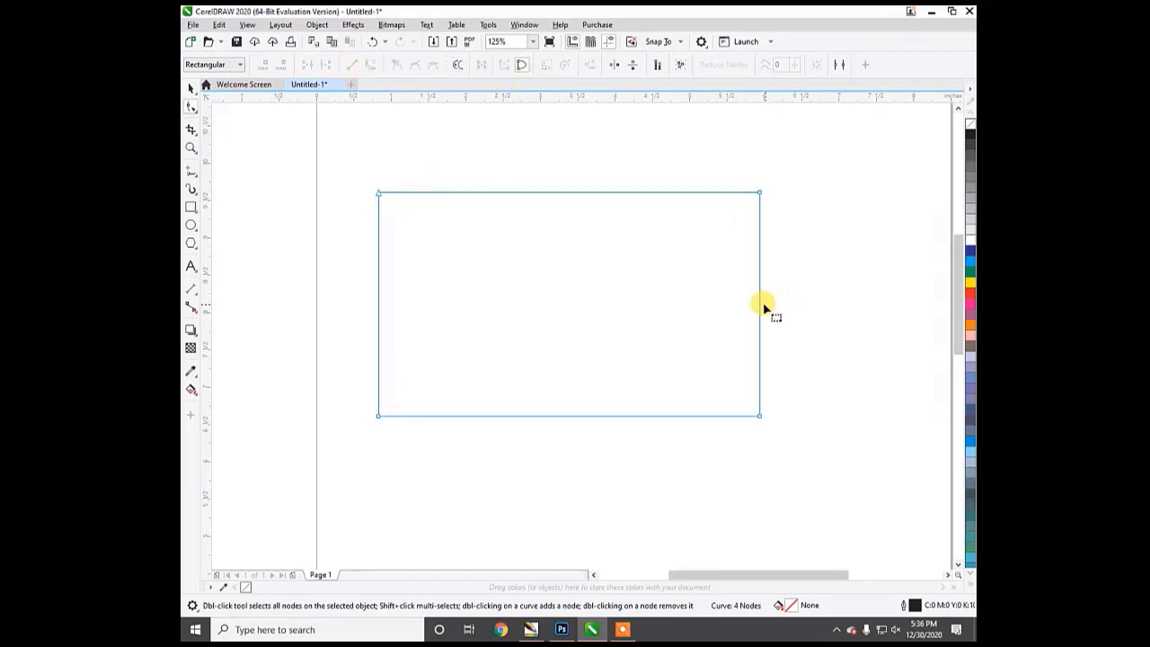
{"action": "left_click_drag", "start_coordinate": [760, 309], "coordinate": [794, 305]}
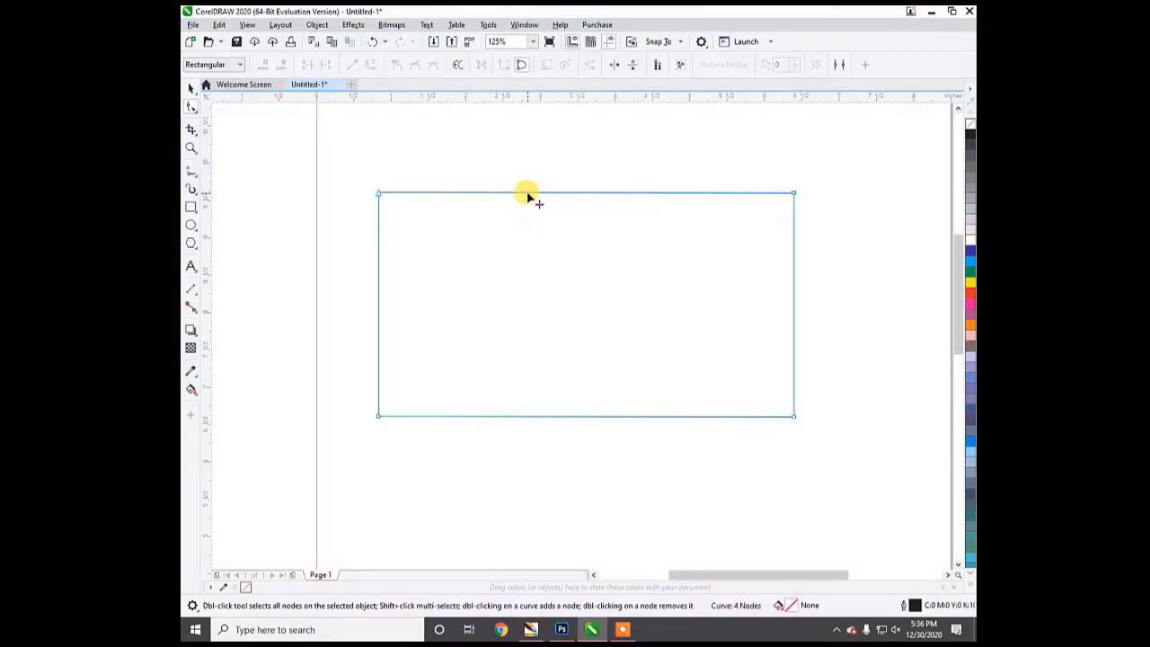
{"action": "left_click_drag", "start_coordinate": [527, 191], "coordinate": [659, 188]}
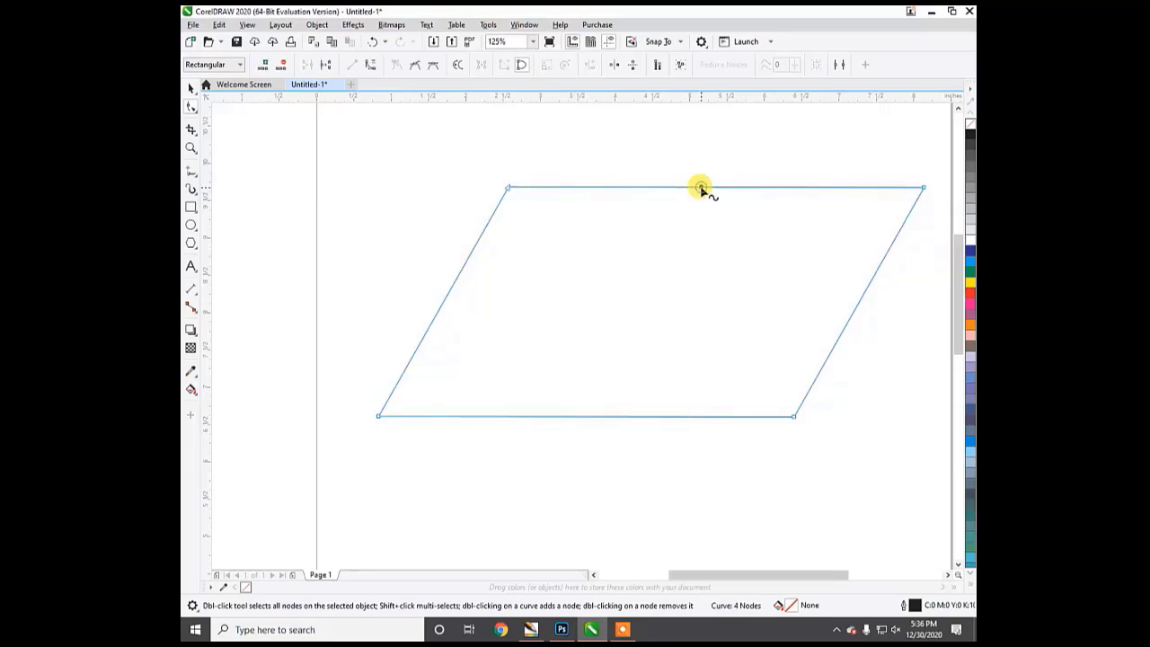
- Shift the parallelogram's top edge back to restore an upright rectangle, and convert that edge from a line to a curve
{"action": "left_click_drag", "start_coordinate": [701, 189], "coordinate": [574, 181]}
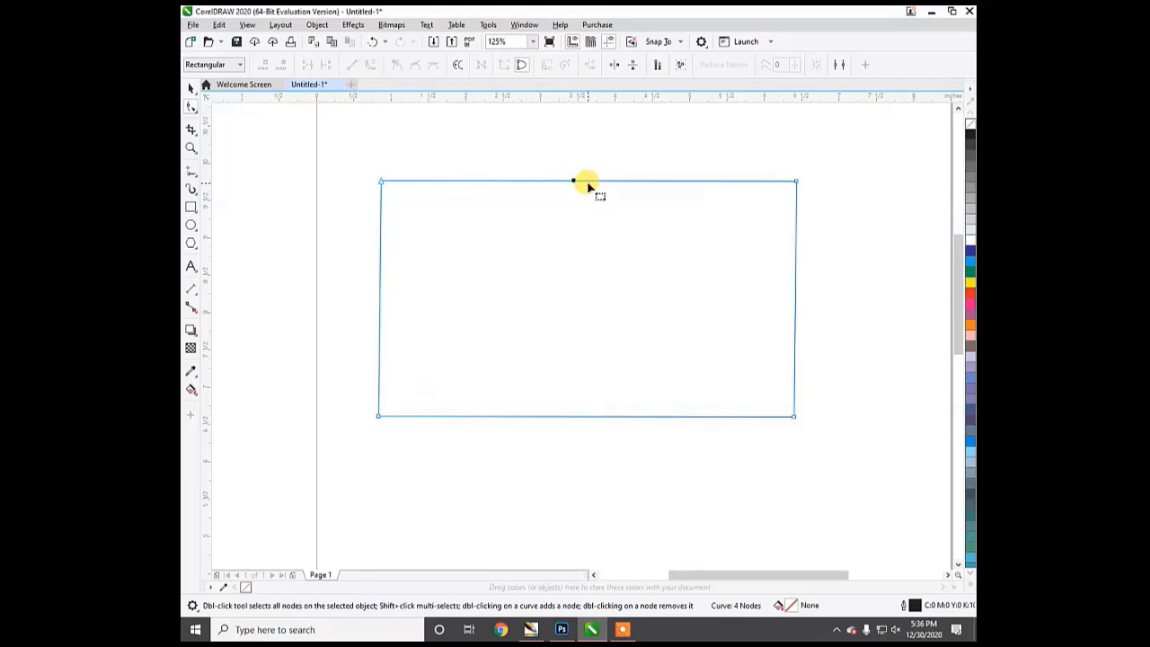
{"action": "left_click", "coordinate": [582, 182]}
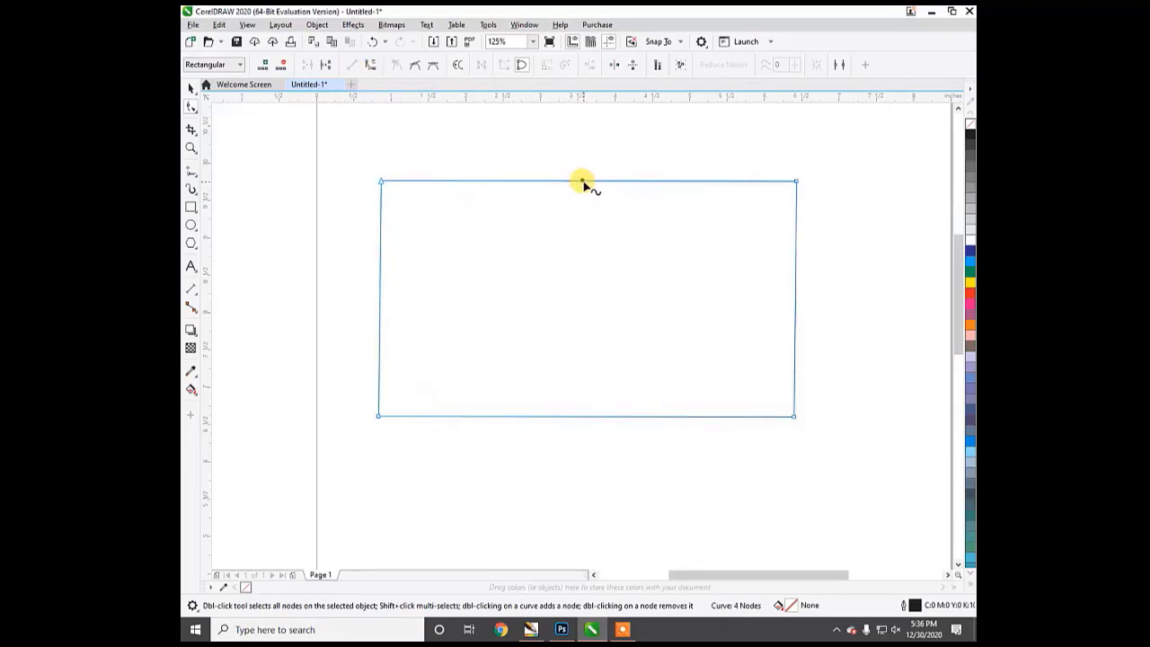
{"action": "left_click", "coordinate": [368, 67]}
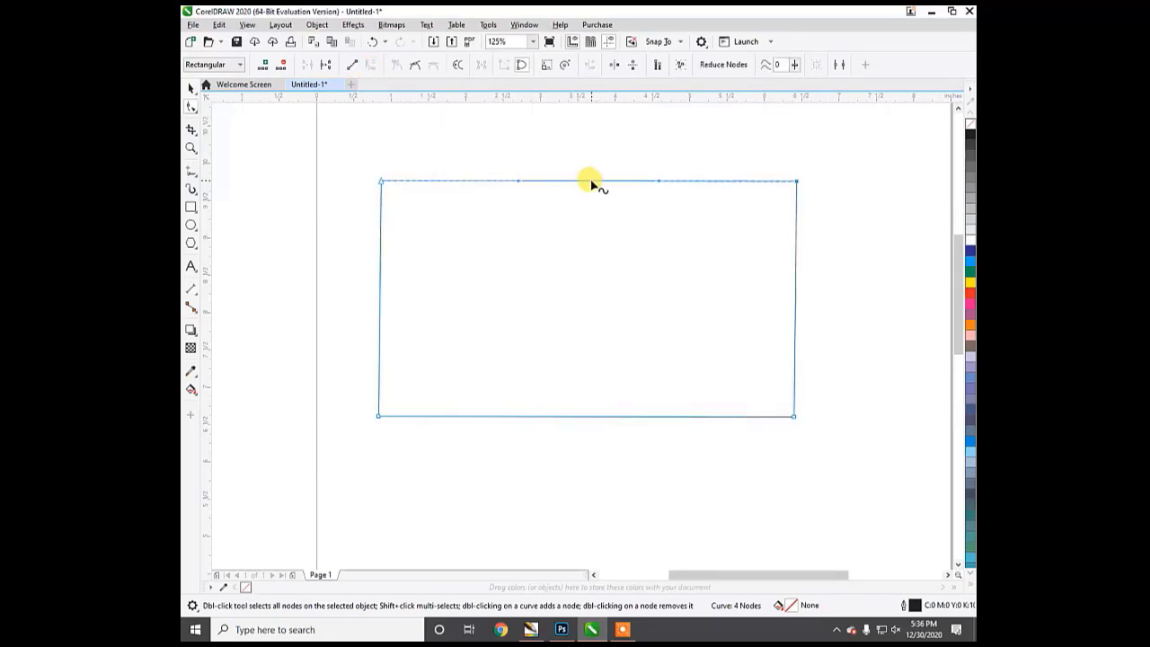
- Bend the rectangle's top edge downward into a dip, upward into a high arch, and back to a shallow upward arch
{"action": "scroll", "coordinate": [681, 171], "scroll_direction": "up", "scroll_amount": 3}
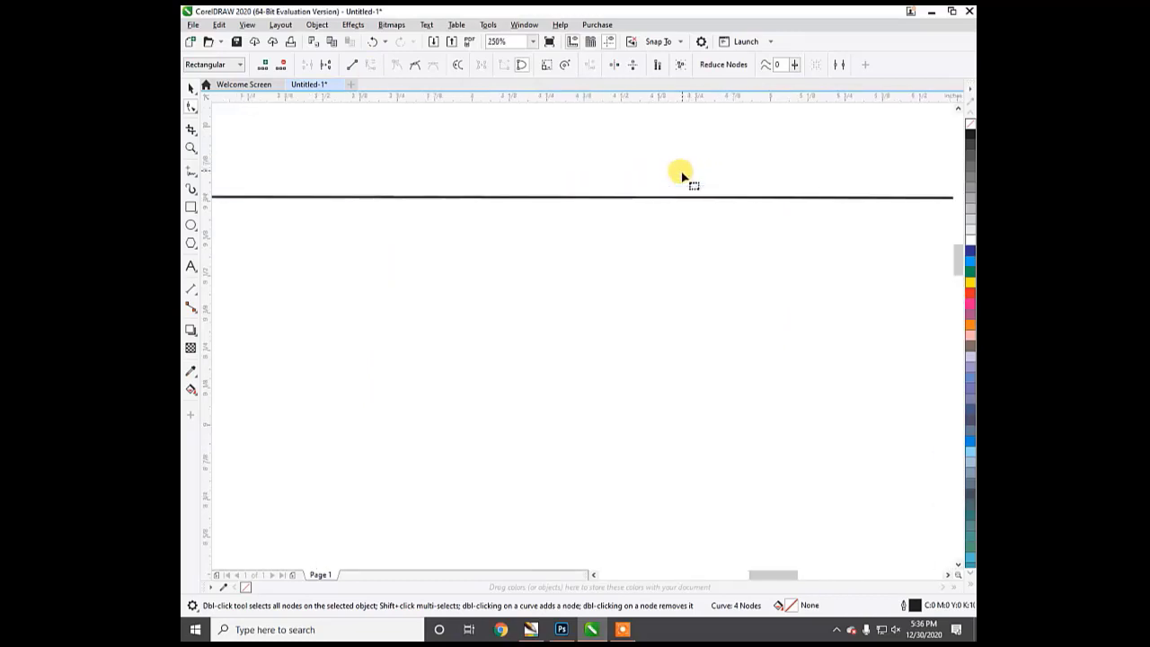
{"action": "scroll", "coordinate": [546, 258], "scroll_direction": "up", "scroll_amount": 5}
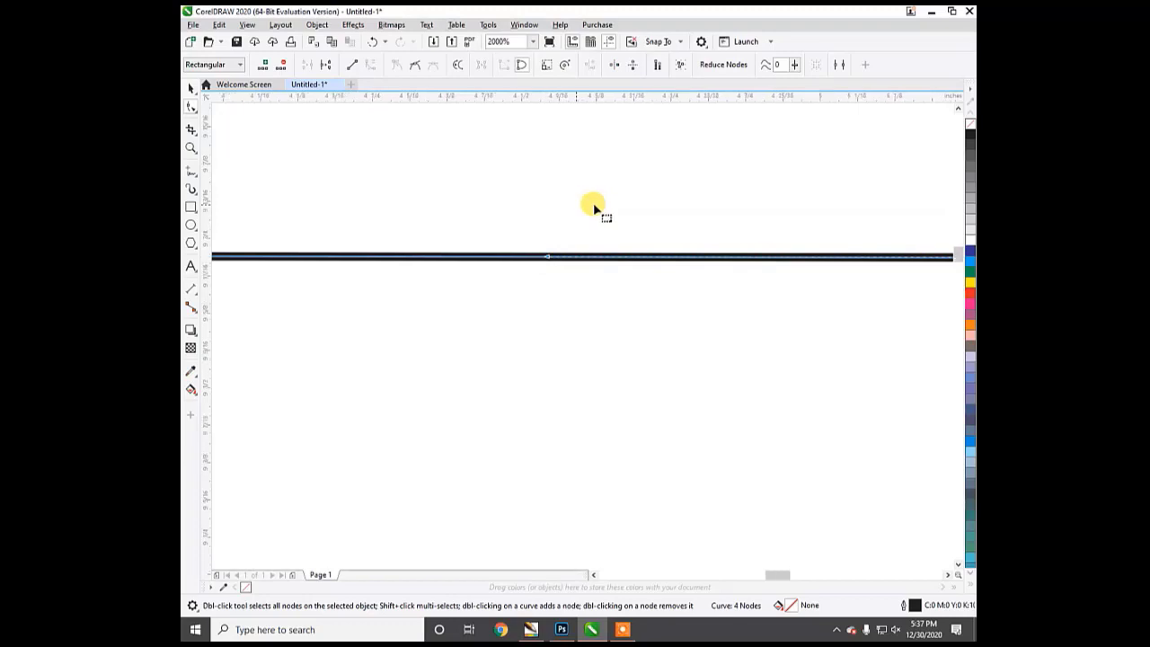
{"action": "scroll", "coordinate": [594, 206], "scroll_direction": "down", "scroll_amount": 6}
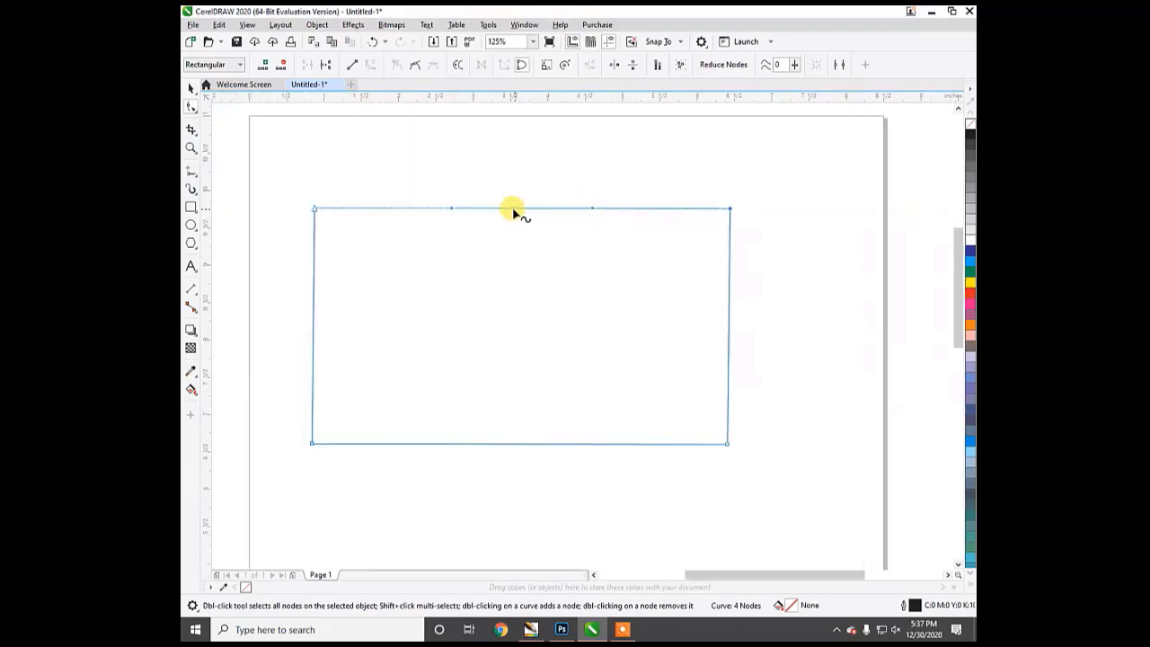
{"action": "left_click_drag", "start_coordinate": [512, 210], "coordinate": [511, 327]}
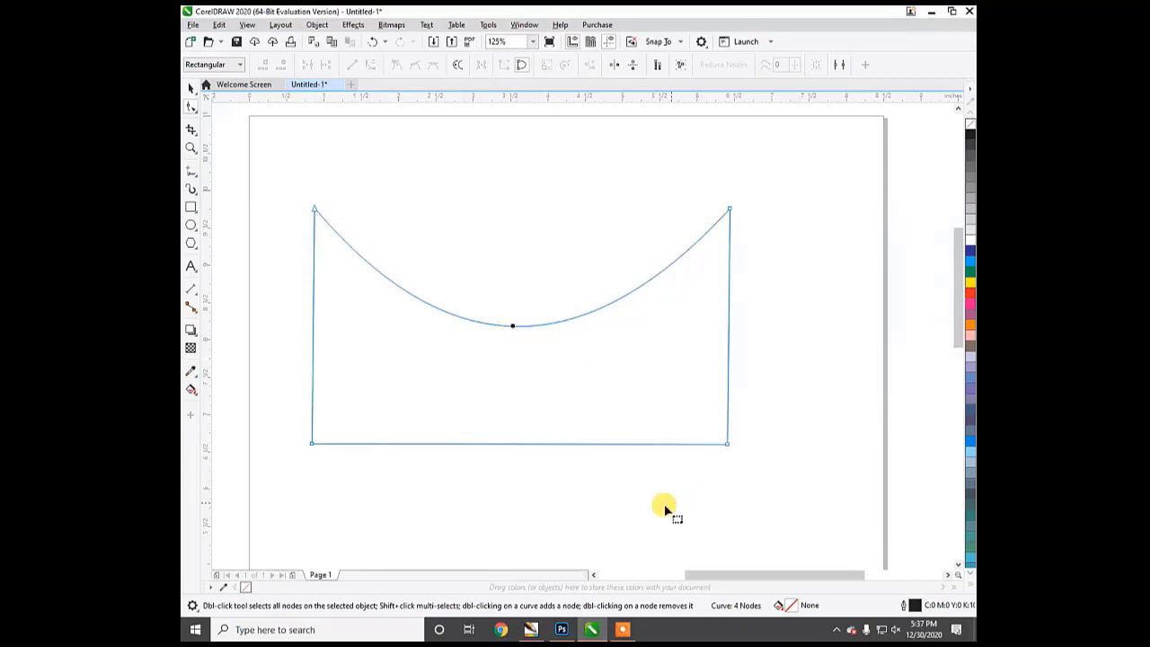
{"action": "scroll", "coordinate": [663, 510], "scroll_direction": "down", "scroll_amount": 2}
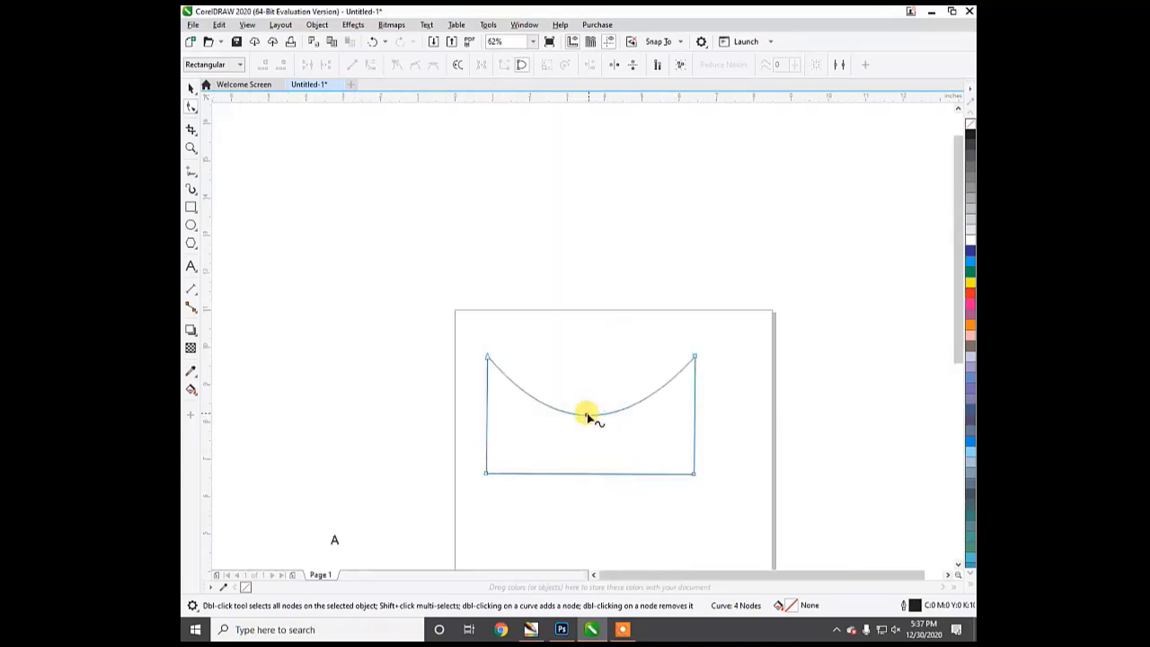
{"action": "left_click_drag", "start_coordinate": [586, 417], "coordinate": [587, 299]}
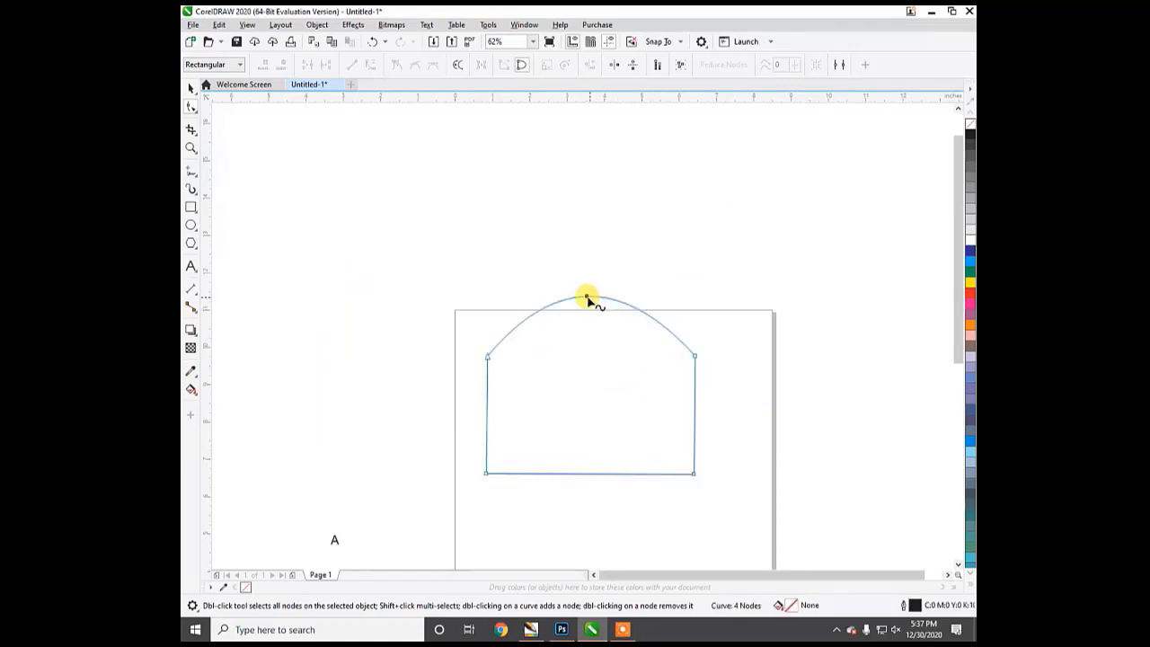
{"action": "left_click_drag", "start_coordinate": [586, 299], "coordinate": [586, 327]}
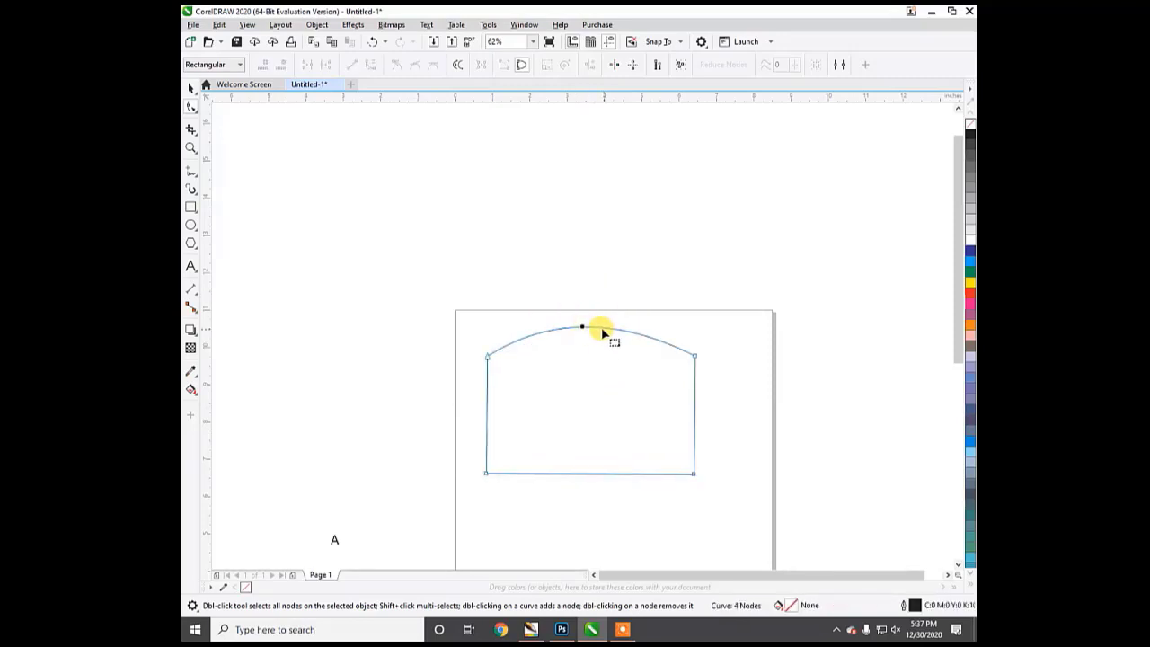
- Adjust the control handles at both ends of the arched top edge to form an S-shaped wave
{"action": "left_click", "coordinate": [695, 358]}
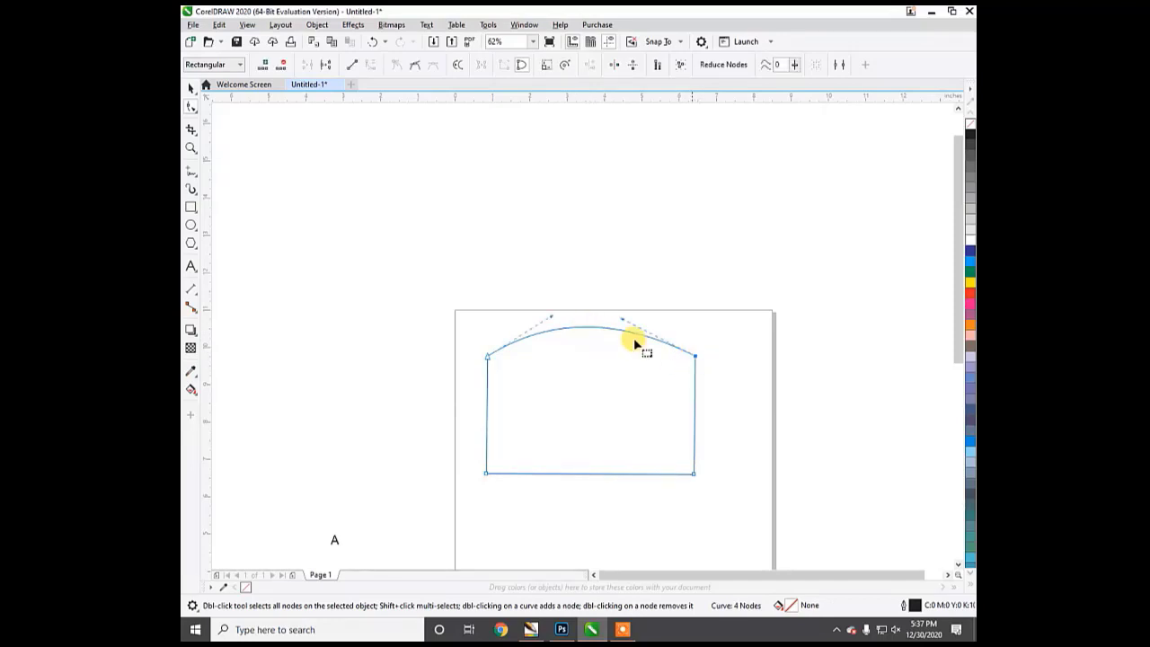
{"action": "left_click_drag", "start_coordinate": [624, 320], "coordinate": [680, 281]}
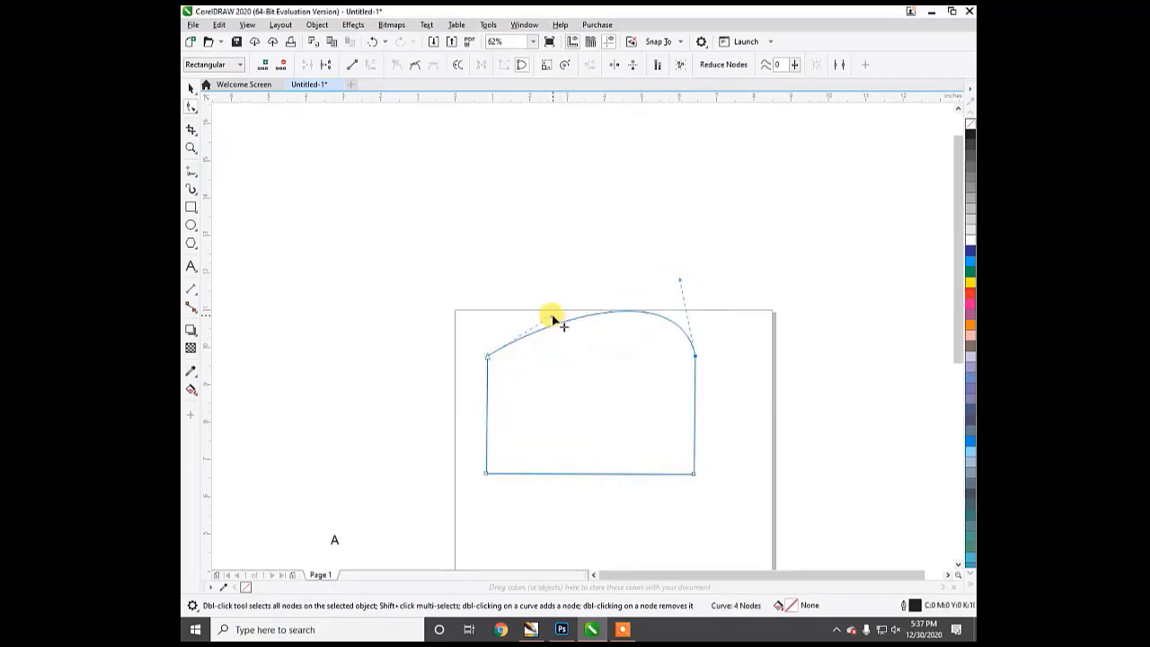
{"action": "left_click_drag", "start_coordinate": [550, 319], "coordinate": [549, 443]}
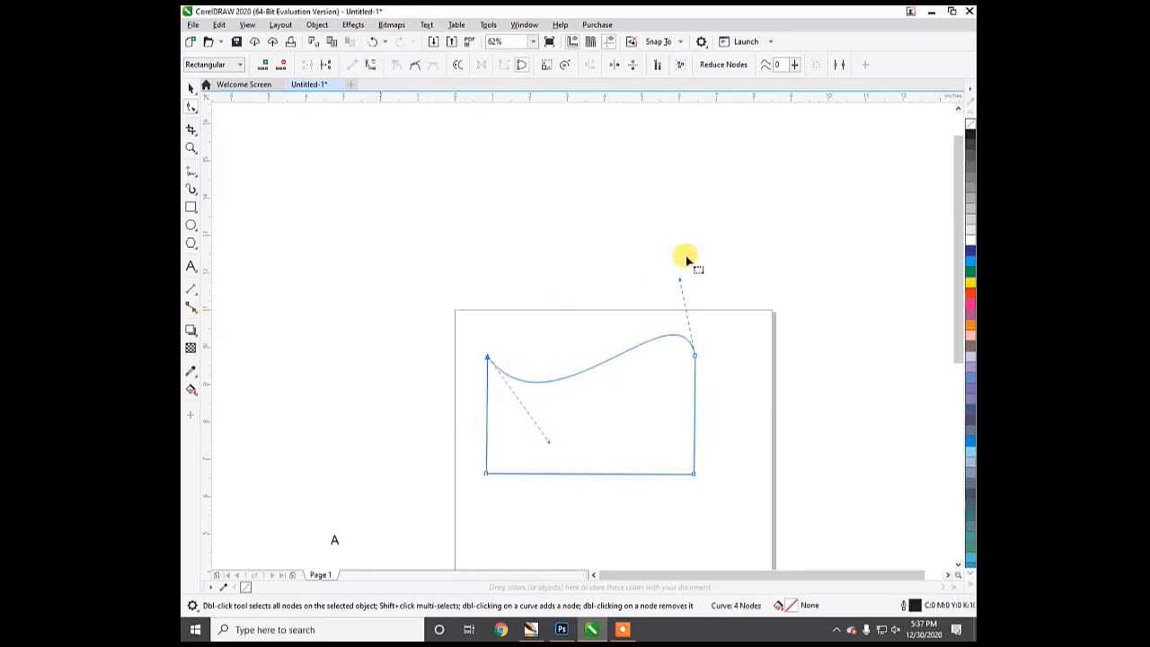
{"action": "left_click_drag", "start_coordinate": [666, 286], "coordinate": [632, 298]}
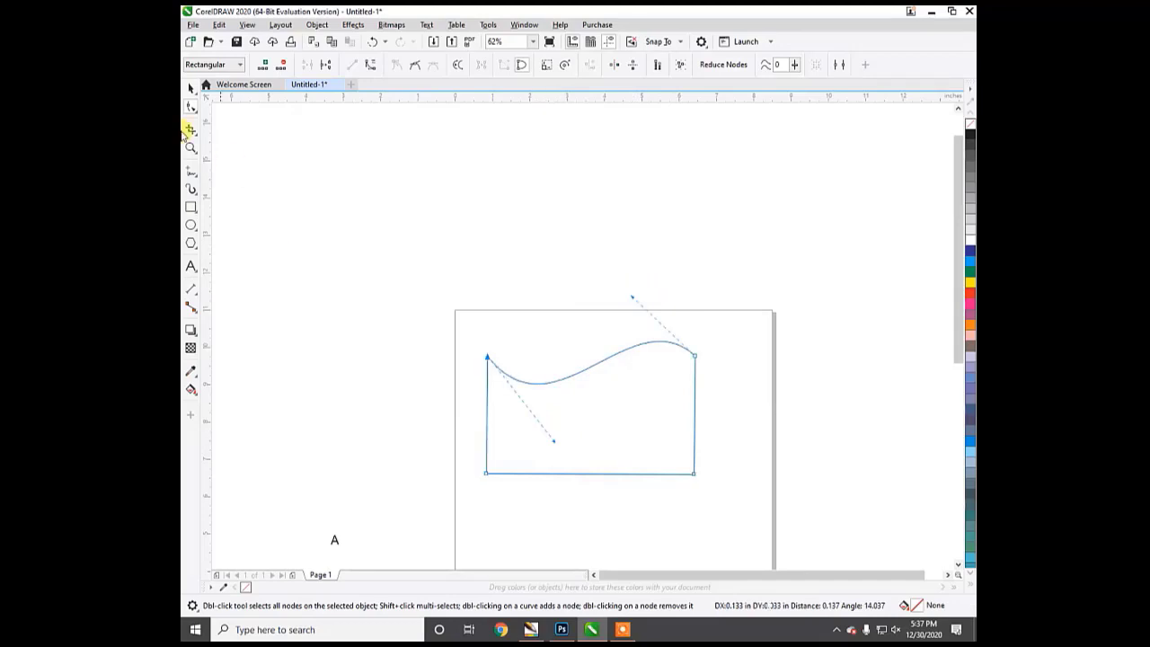
- Select the small letter A beside the page and enlarge it proportionally to about 1.93 by 2.07 in
{"action": "left_click", "coordinate": [191, 87]}
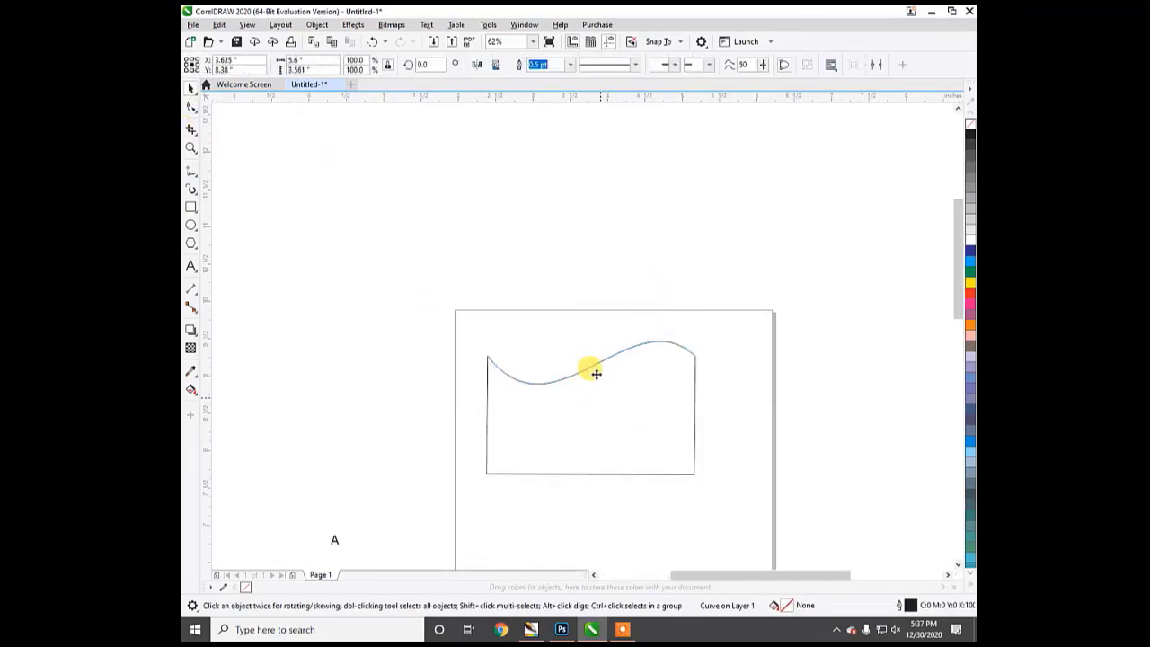
{"action": "scroll", "coordinate": [596, 369], "scroll_direction": "up", "scroll_amount": 2}
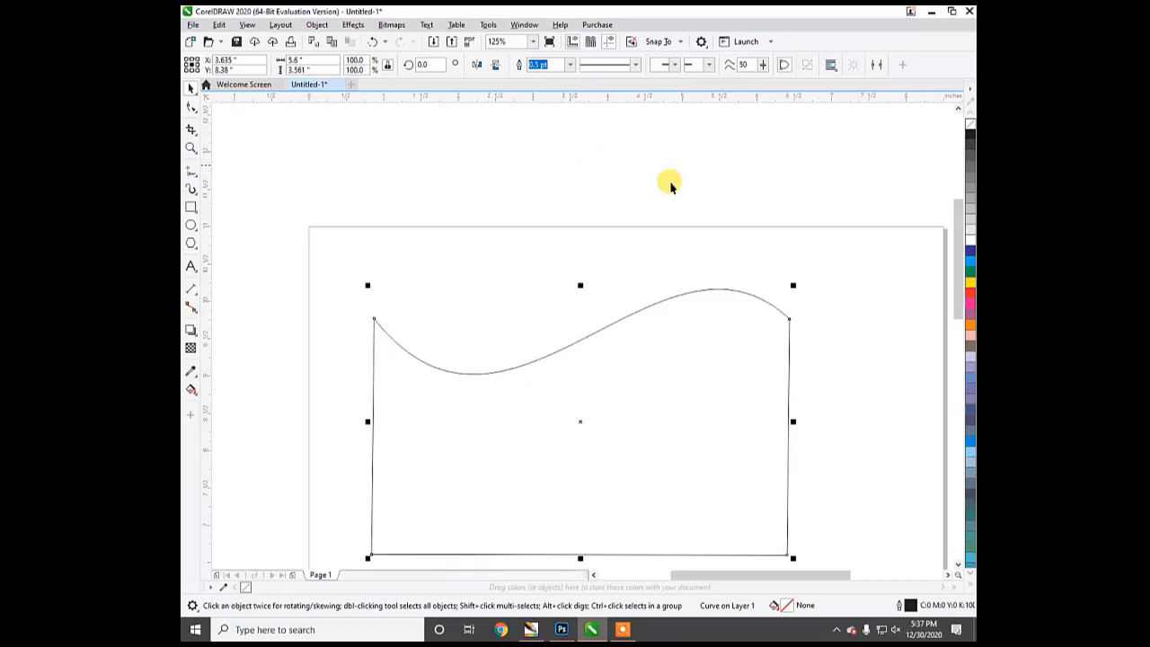
{"action": "left_click", "coordinate": [642, 185]}
{"action": "scroll", "coordinate": [635, 196], "scroll_direction": "down", "scroll_amount": 5}
{"action": "left_click", "coordinate": [635, 196]}
{"action": "scroll", "coordinate": [589, 225], "scroll_direction": "up", "scroll_amount": 4}
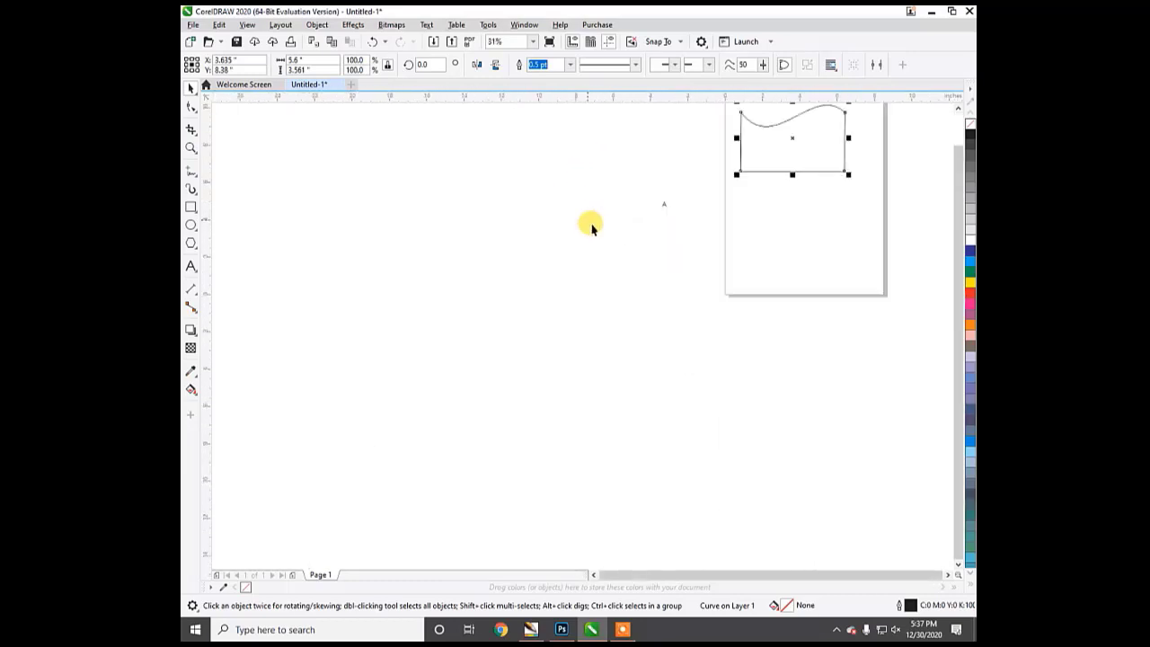
{"action": "scroll", "coordinate": [656, 206], "scroll_direction": "up", "scroll_amount": 4}
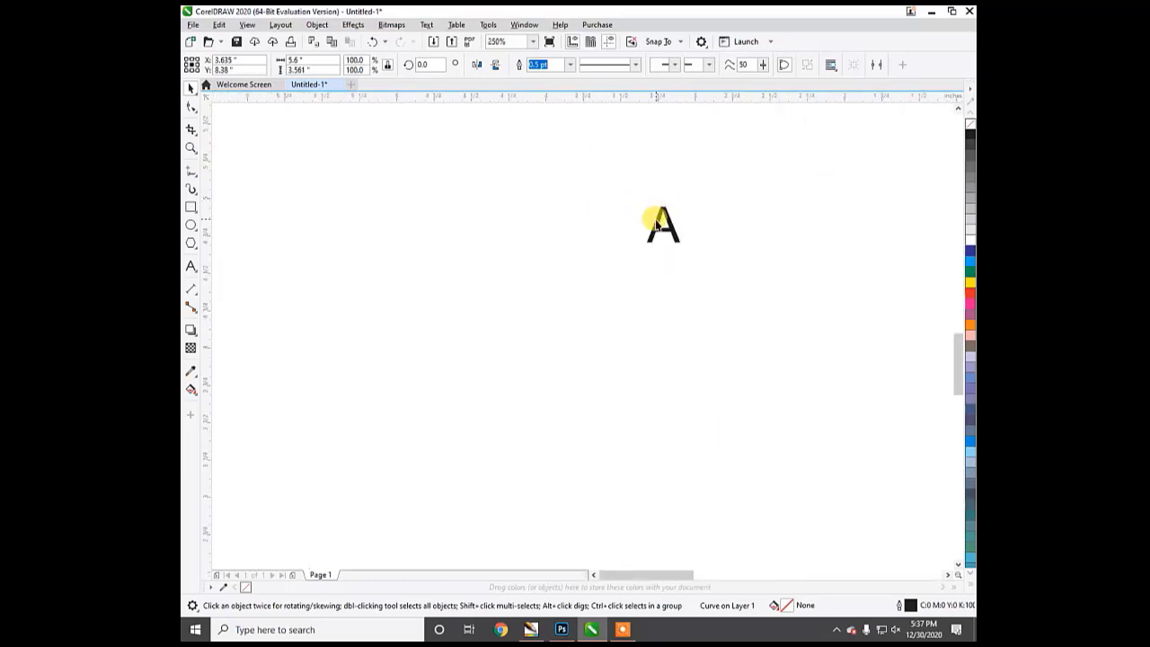
{"action": "left_click", "coordinate": [656, 220]}
{"action": "left_click_drag", "start_coordinate": [683, 244], "coordinate": [865, 398]}
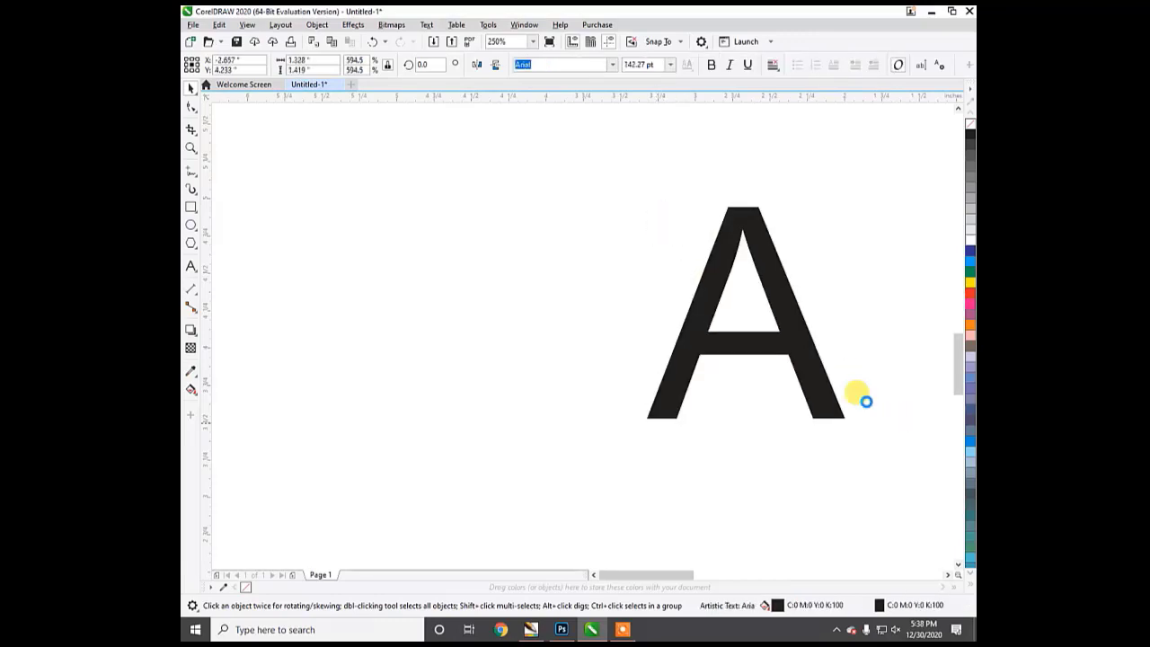
{"action": "left_click_drag", "start_coordinate": [640, 418], "coordinate": [460, 516]}
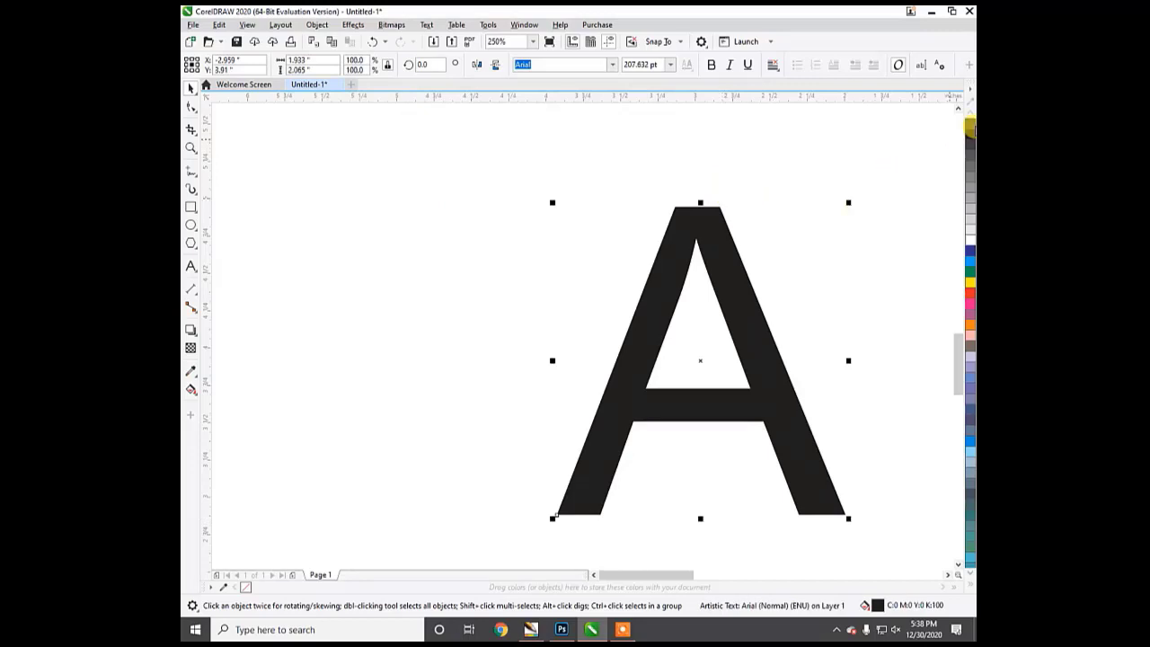
- Remove the letter A's fill and give it a 0.5 pt outline
{"action": "left_click", "coordinate": [970, 127]}
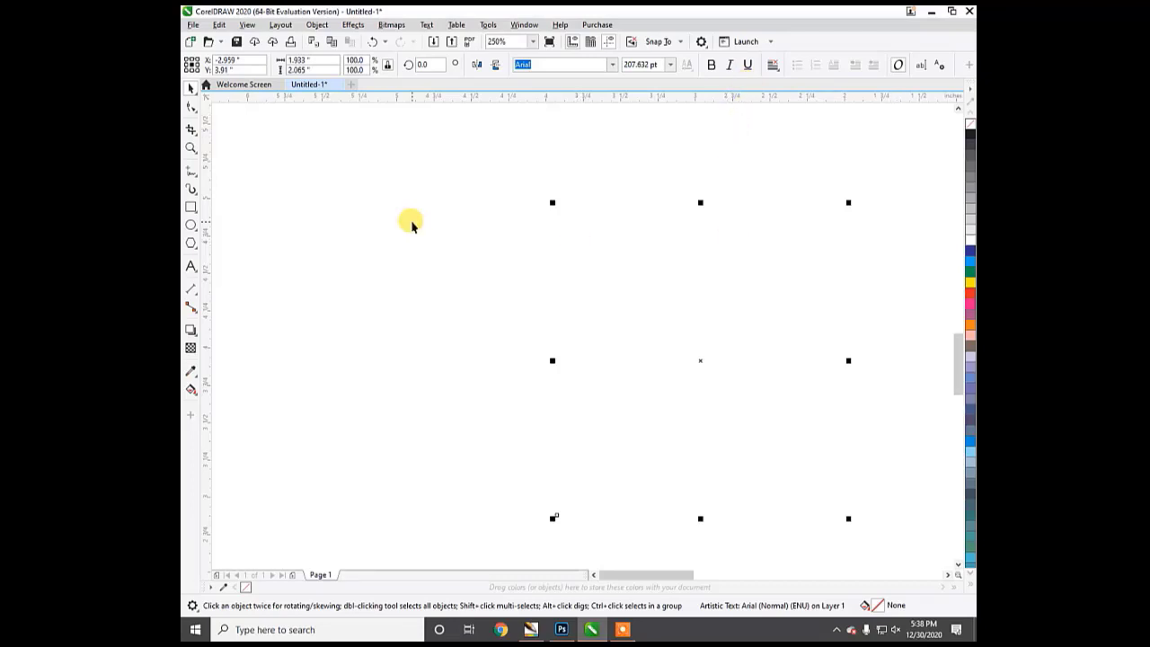
{"action": "key", "text": "F12"}
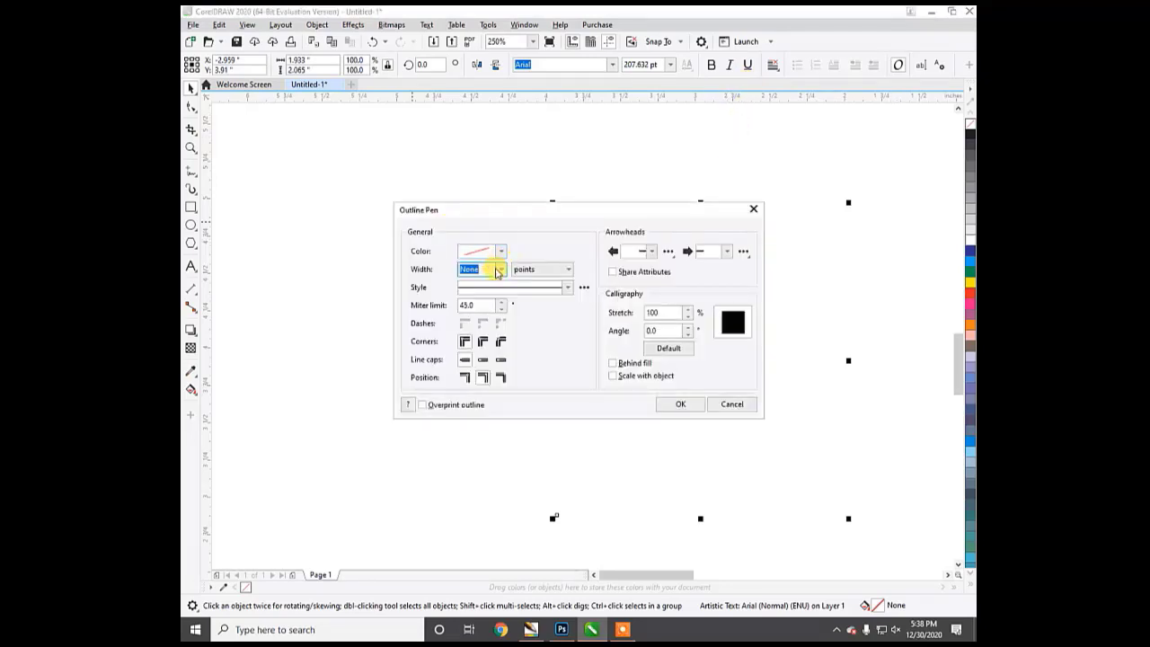
{"action": "left_click", "coordinate": [501, 270]}
{"action": "left_click", "coordinate": [471, 294]}
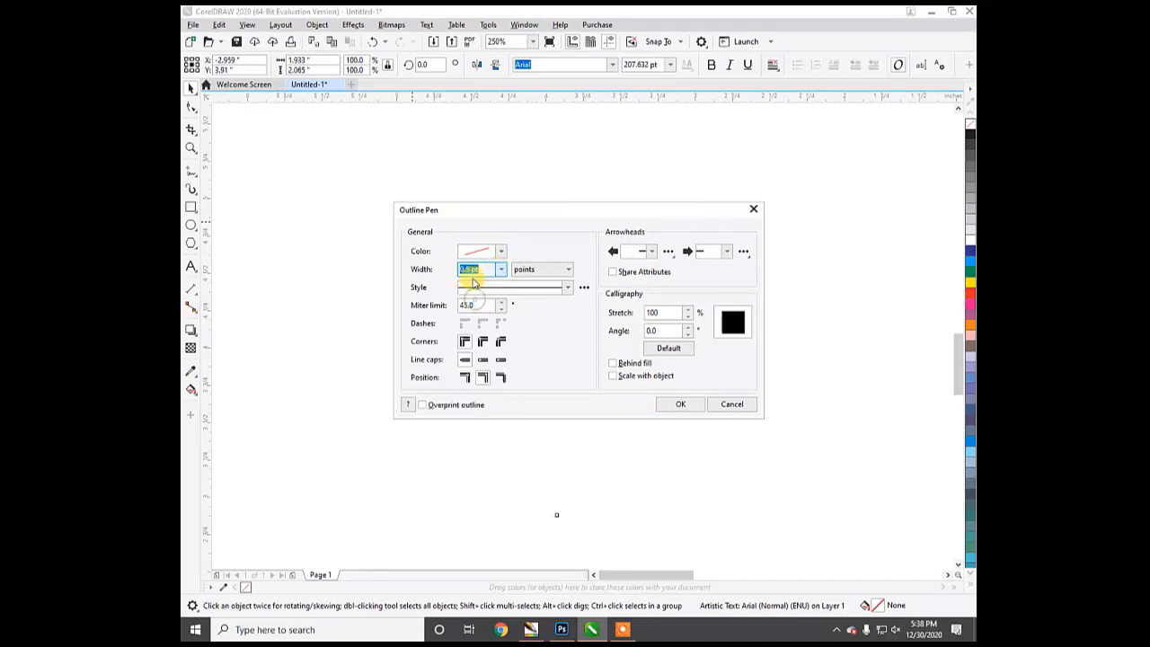
{"action": "left_click", "coordinate": [674, 405]}
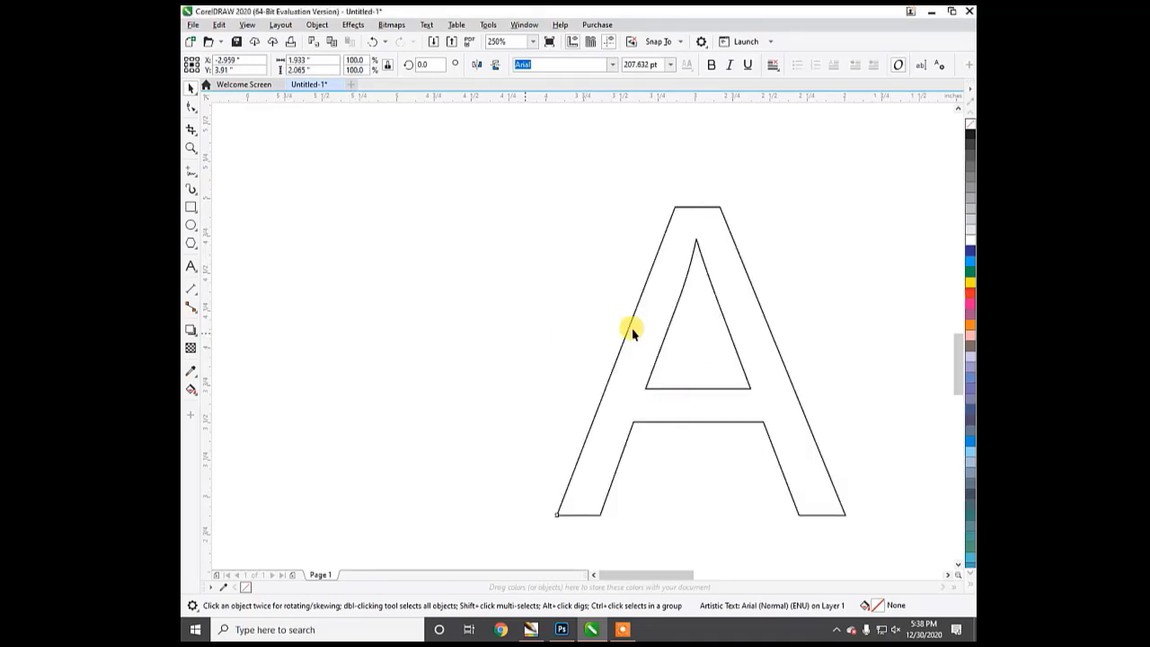
- Convert the outlined letter A from text to curves
{"action": "left_click", "coordinate": [669, 321]}
{"action": "left_click", "coordinate": [663, 316]}
{"action": "key", "text": "ctrl+q"}
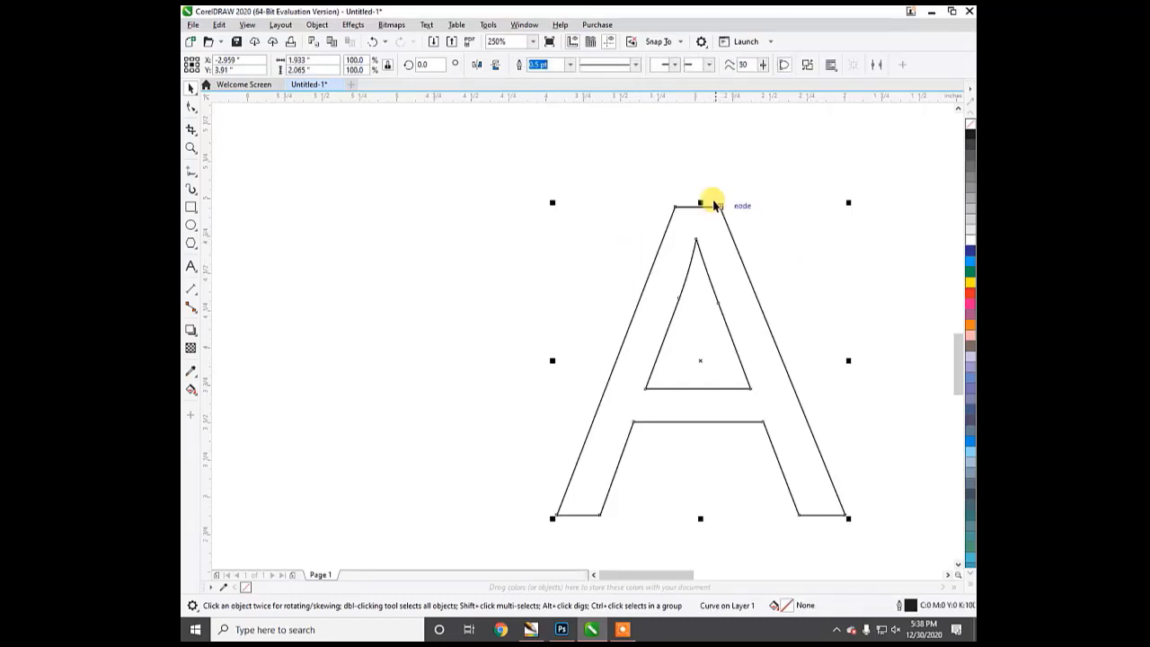
- Convert the flat top edge of the letter A to a curve and bend it upward into a rounded arch with the Shape tool
{"action": "scroll", "coordinate": [704, 199], "scroll_direction": "up", "scroll_amount": 2}
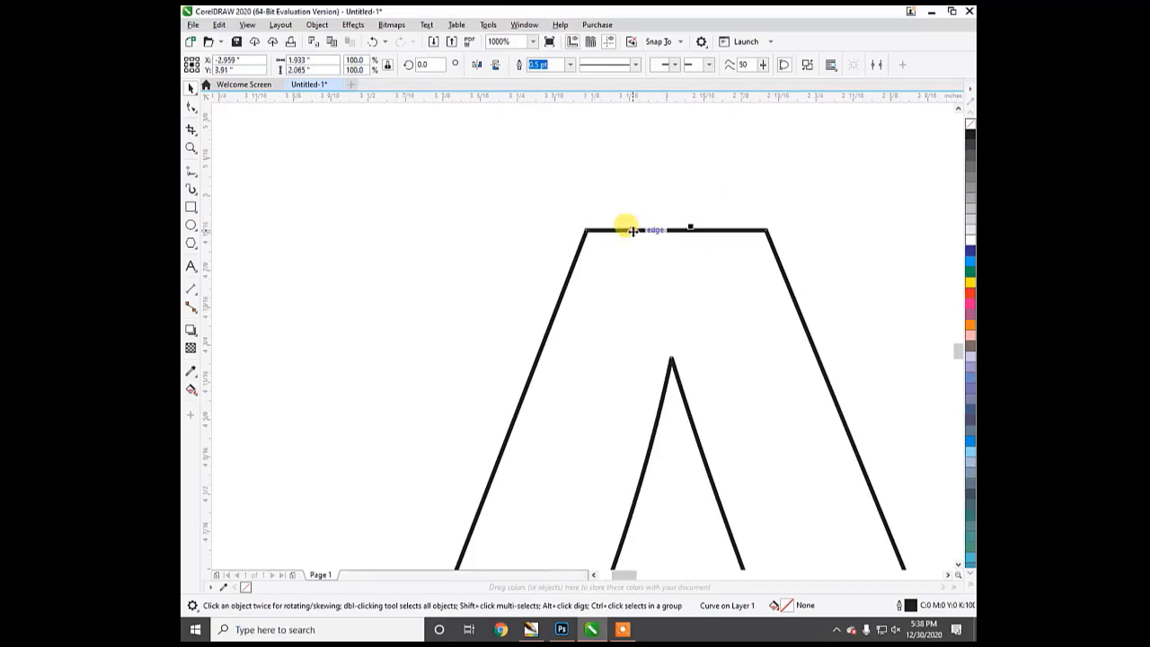
{"action": "left_click", "coordinate": [191, 108]}
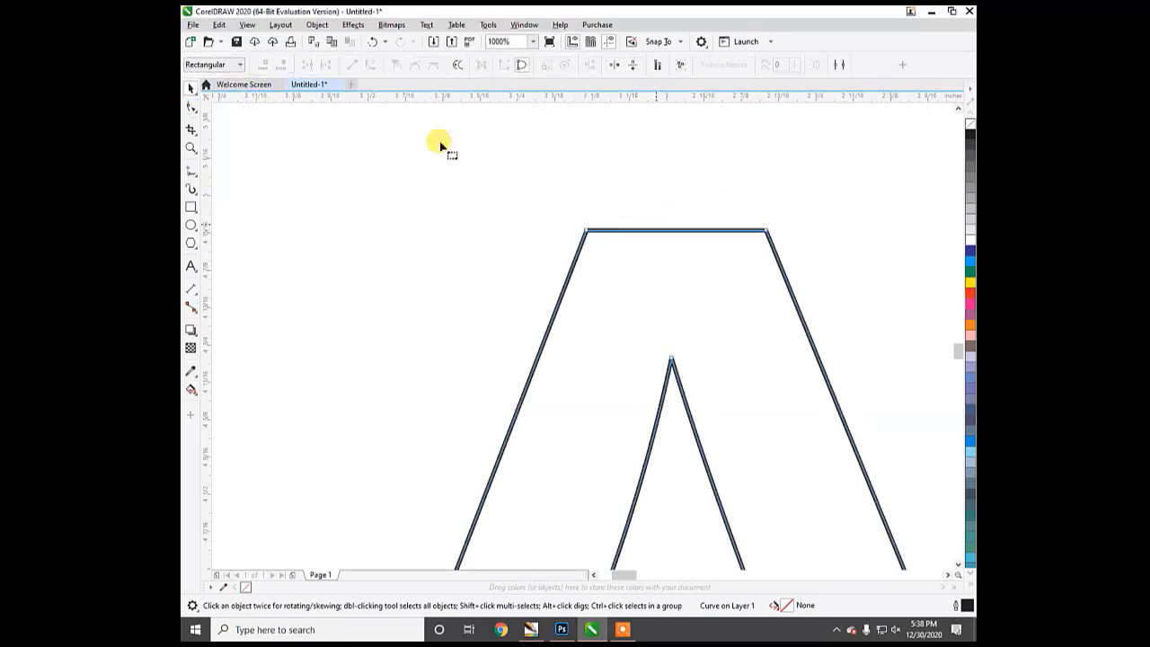
{"action": "left_click", "coordinate": [680, 234]}
{"action": "left_click", "coordinate": [370, 64]}
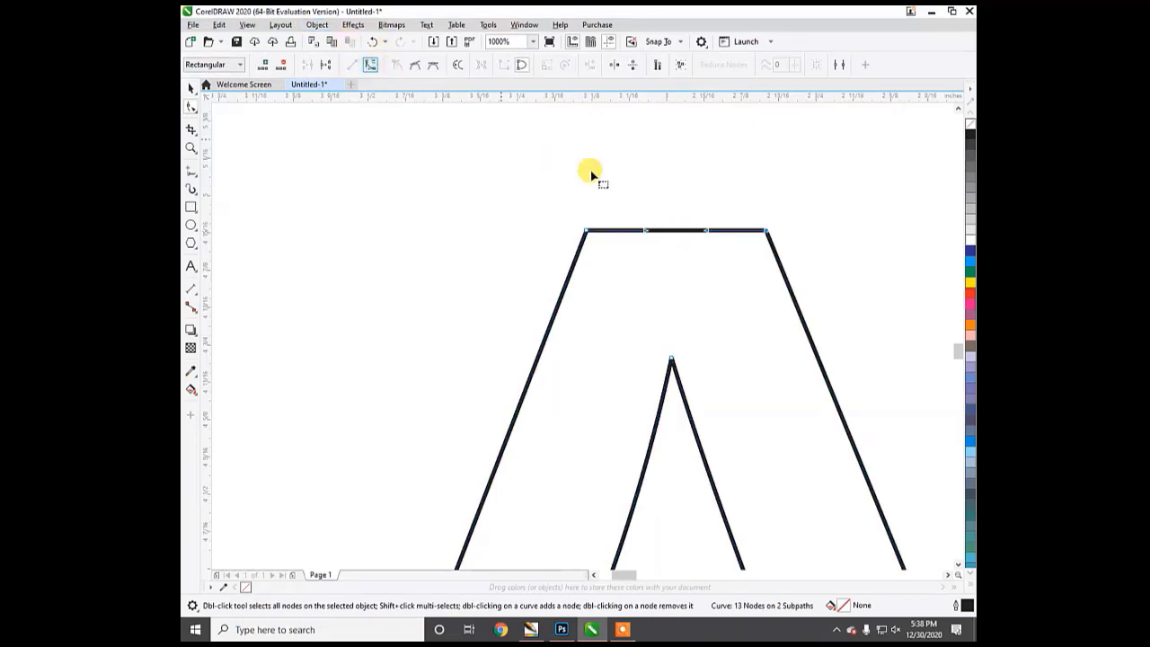
{"action": "left_click", "coordinate": [686, 232]}
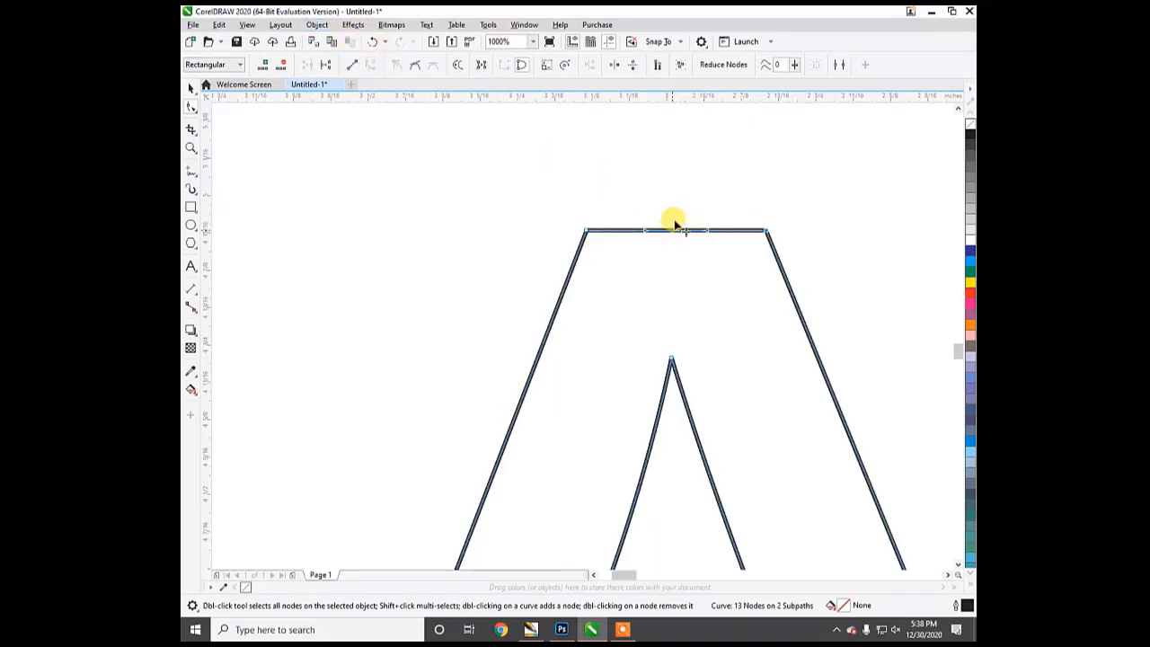
{"action": "left_click_drag", "start_coordinate": [675, 223], "coordinate": [675, 171]}
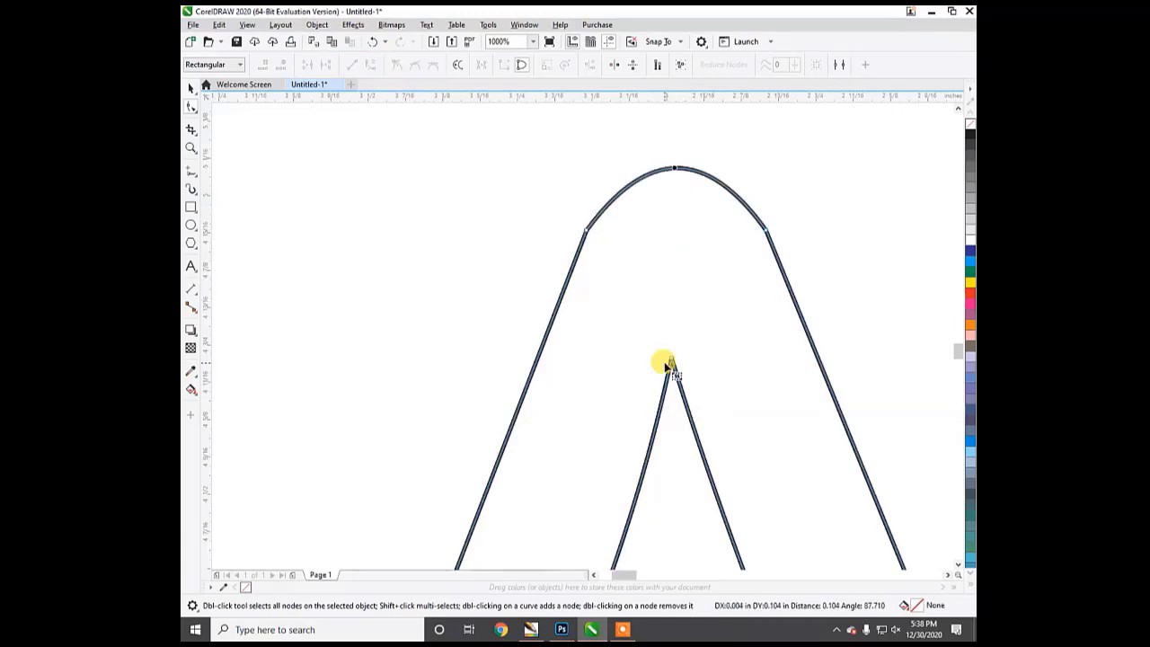
- Lower the apex of the letter's inner triangle and move the left leg's inner bottom corner slightly inward
{"action": "left_click_drag", "start_coordinate": [671, 363], "coordinate": [674, 395]}
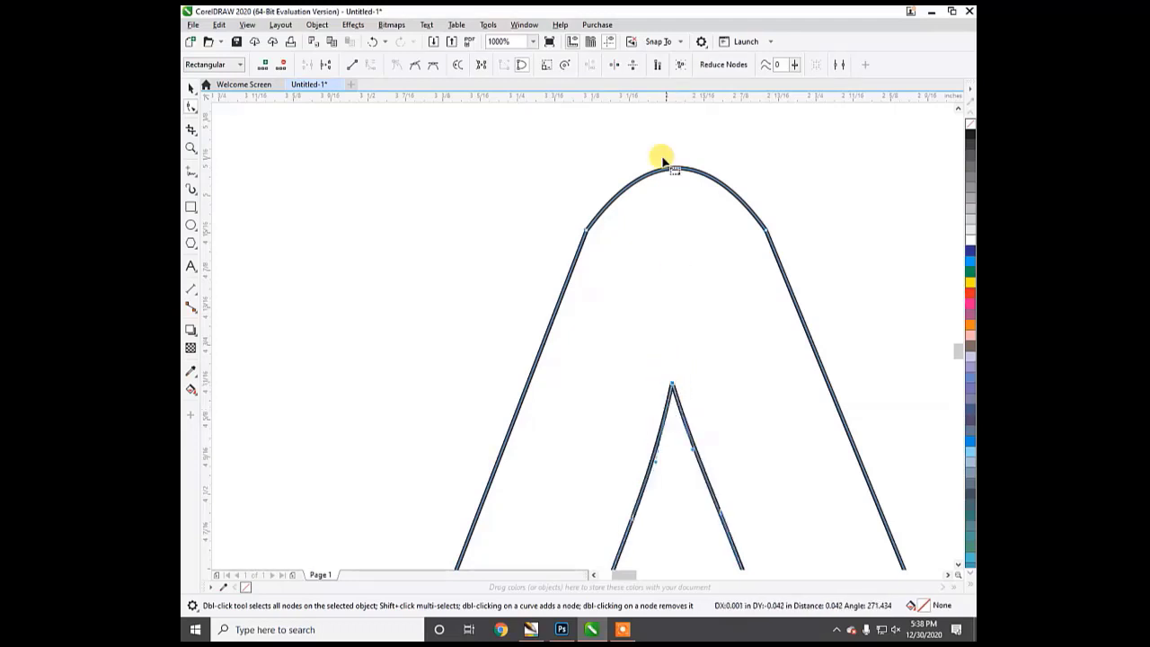
{"action": "scroll", "coordinate": [663, 159], "scroll_direction": "down", "scroll_amount": 3}
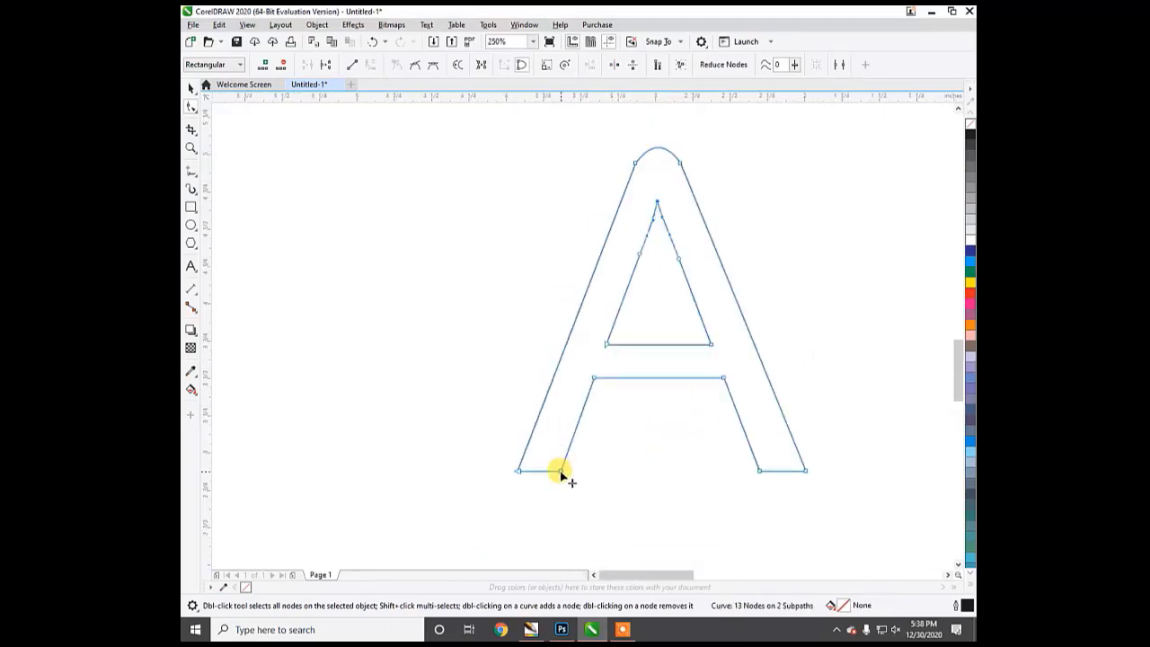
{"action": "mouse_move", "coordinate": [560, 471]}
{"action": "left_mouse_down"}
{"action": "mouse_move", "coordinate": [624, 480]}
{"action": "mouse_move", "coordinate": [568, 473]}
{"action": "left_mouse_up"}
- Fill the letter A with light pink (C:0 M:40 Y:20 K:0) and widen both feet by moving their inner bottom corners inward
{"action": "left_click", "coordinate": [969, 338]}
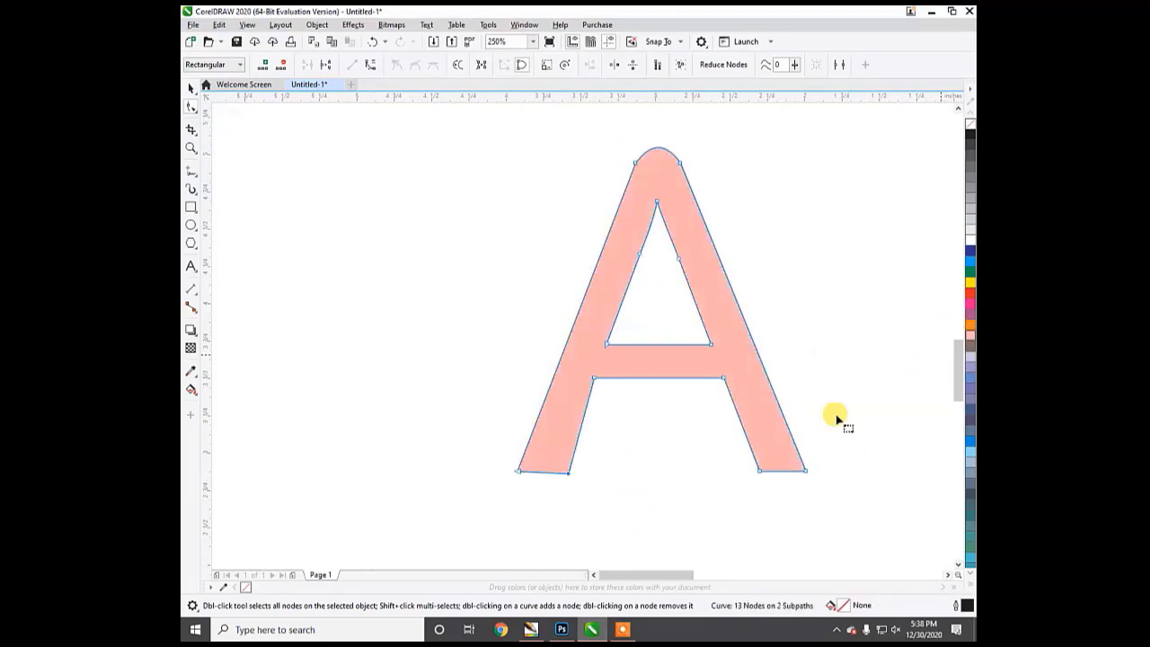
{"action": "left_click_drag", "start_coordinate": [758, 474], "coordinate": [697, 472]}
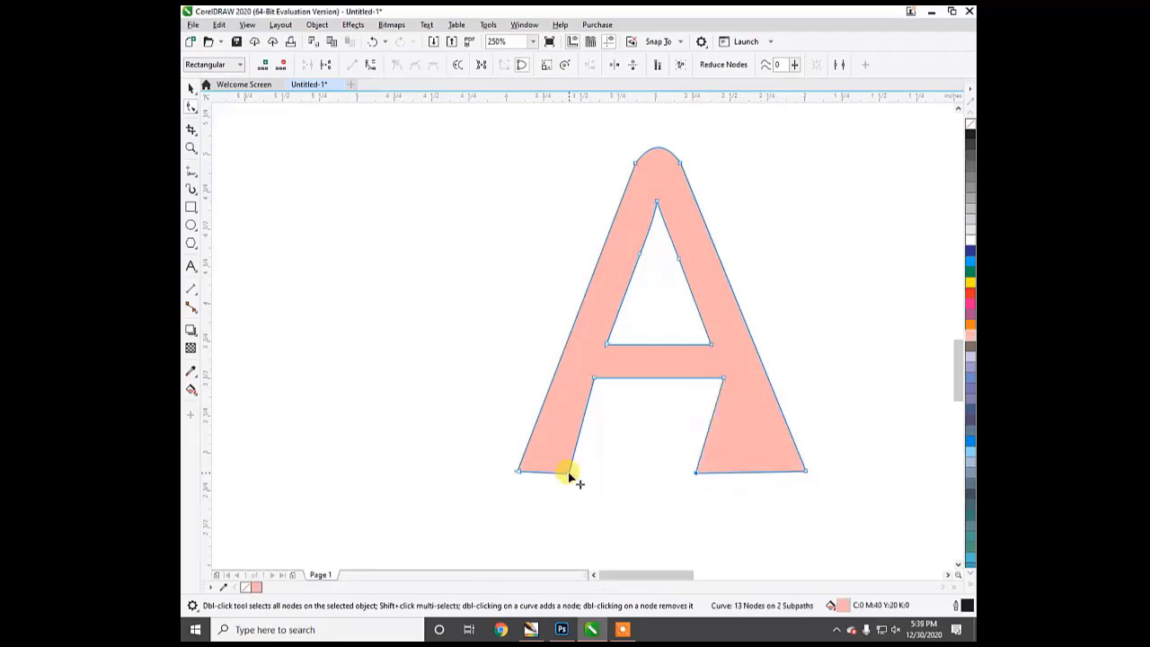
{"action": "left_click_drag", "start_coordinate": [569, 473], "coordinate": [644, 474]}
{"action": "key", "text": "Escape"}
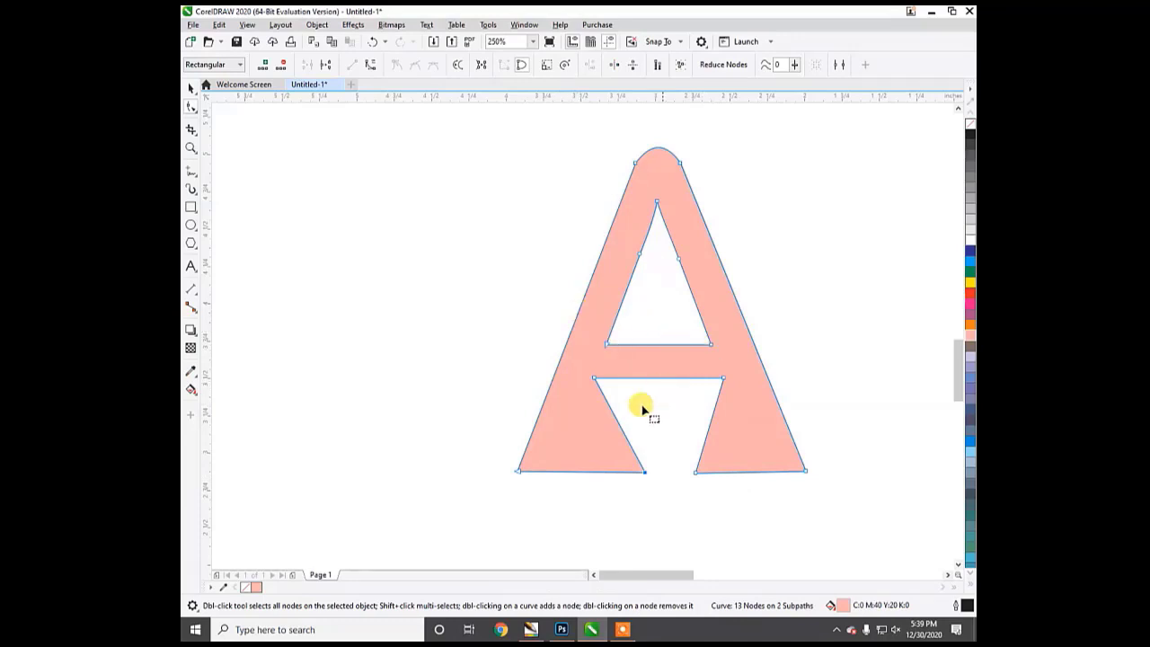
- Convert both lower inner leg edges of the letter A to curves bowed into the legs, and extend the right foot's inner corner inward
{"action": "left_click", "coordinate": [618, 421]}
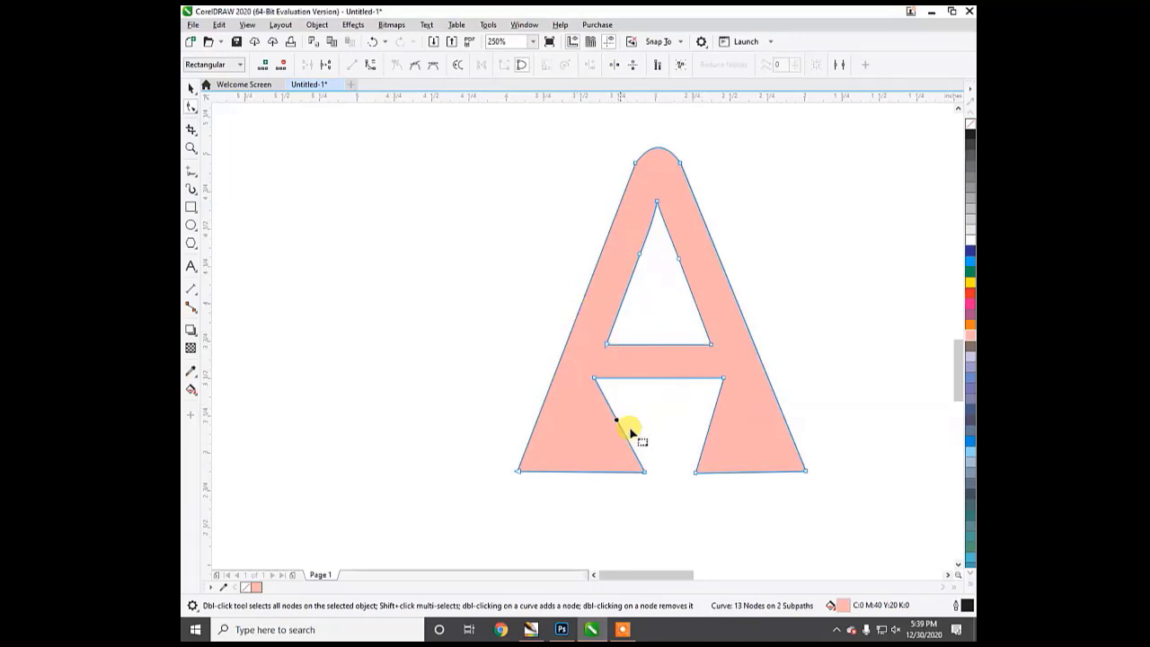
{"action": "left_click", "coordinate": [370, 64]}
{"action": "left_click_drag", "start_coordinate": [620, 437], "coordinate": [599, 443]}
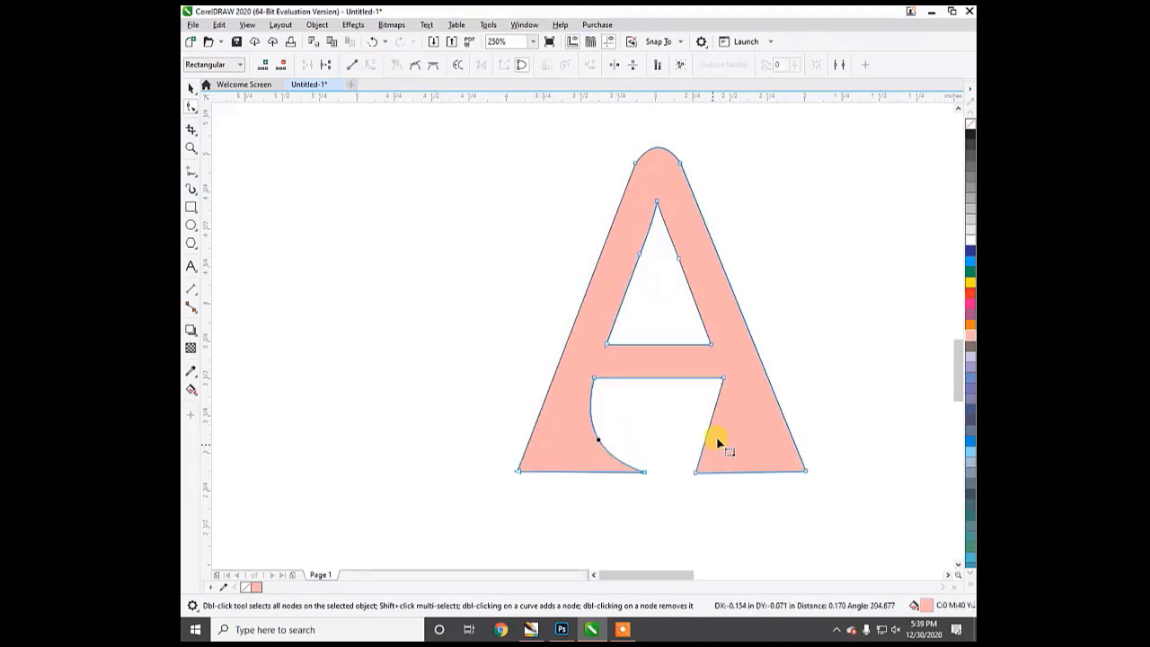
{"action": "left_click", "coordinate": [710, 425]}
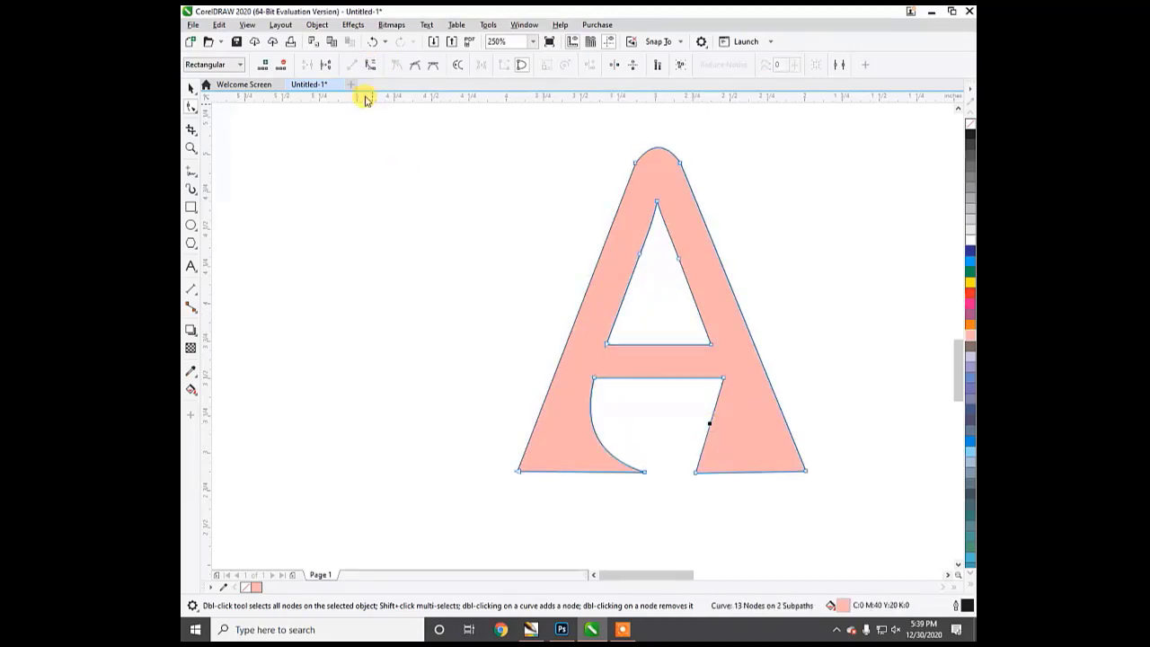
{"action": "left_click", "coordinate": [370, 64]}
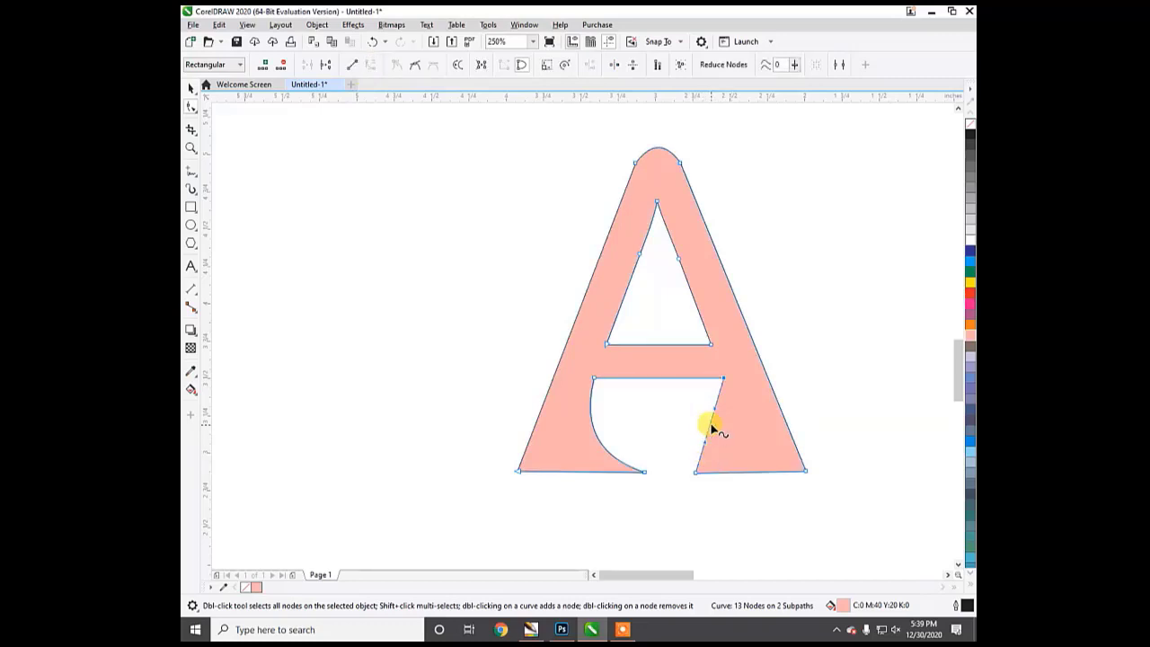
{"action": "mouse_move", "coordinate": [711, 428]}
{"action": "left_mouse_down"}
{"action": "mouse_move", "coordinate": [735, 432]}
{"action": "mouse_move", "coordinate": [722, 438]}
{"action": "left_mouse_up"}
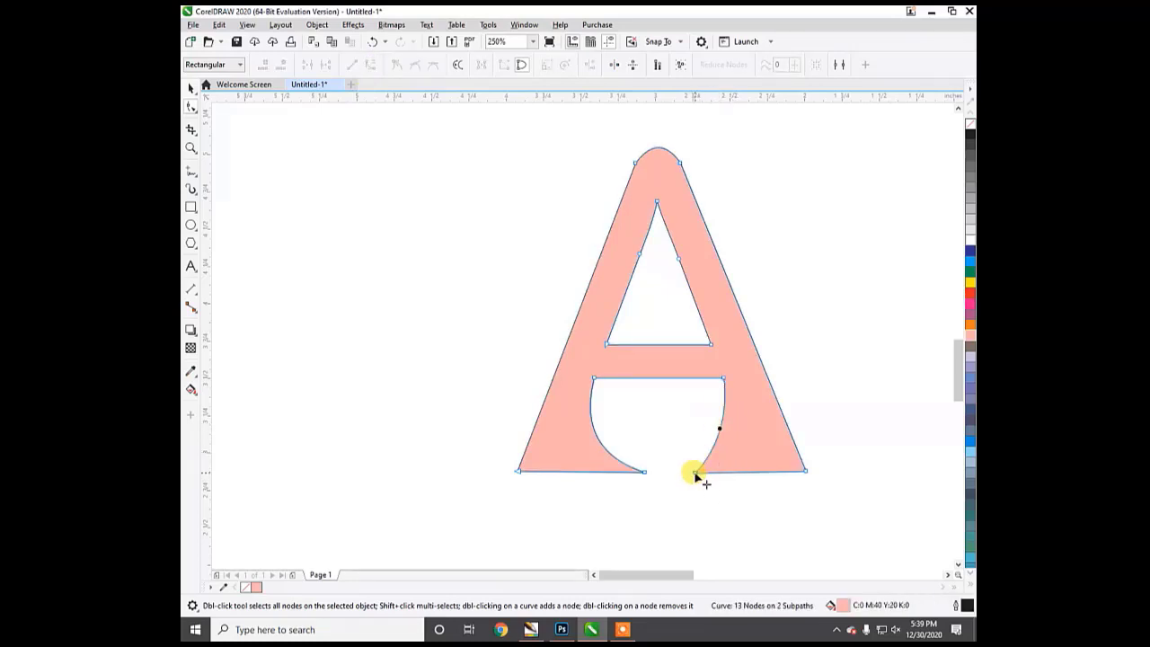
{"action": "left_click_drag", "start_coordinate": [695, 475], "coordinate": [681, 472]}
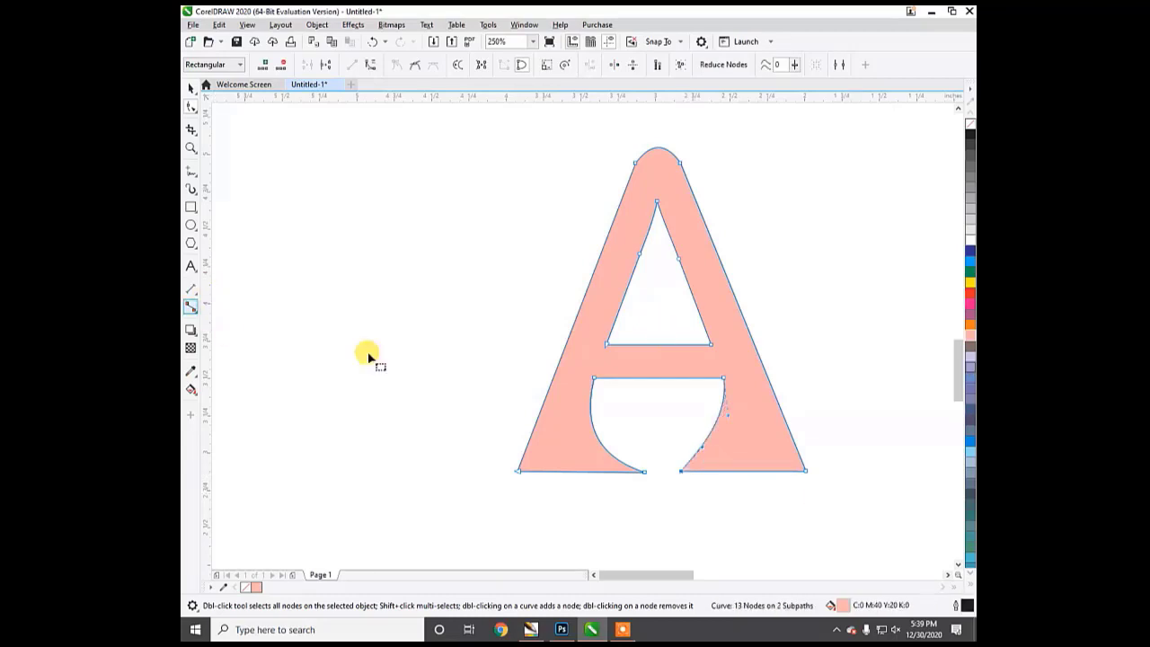
- Steepen the right end of the wavy rectangle's top curve and flatten its left dip by adjusting the end nodes' curve handles
{"action": "scroll", "coordinate": [396, 354], "scroll_direction": "down", "scroll_amount": 2}
{"action": "scroll", "coordinate": [364, 336], "scroll_direction": "down", "scroll_amount": 4}
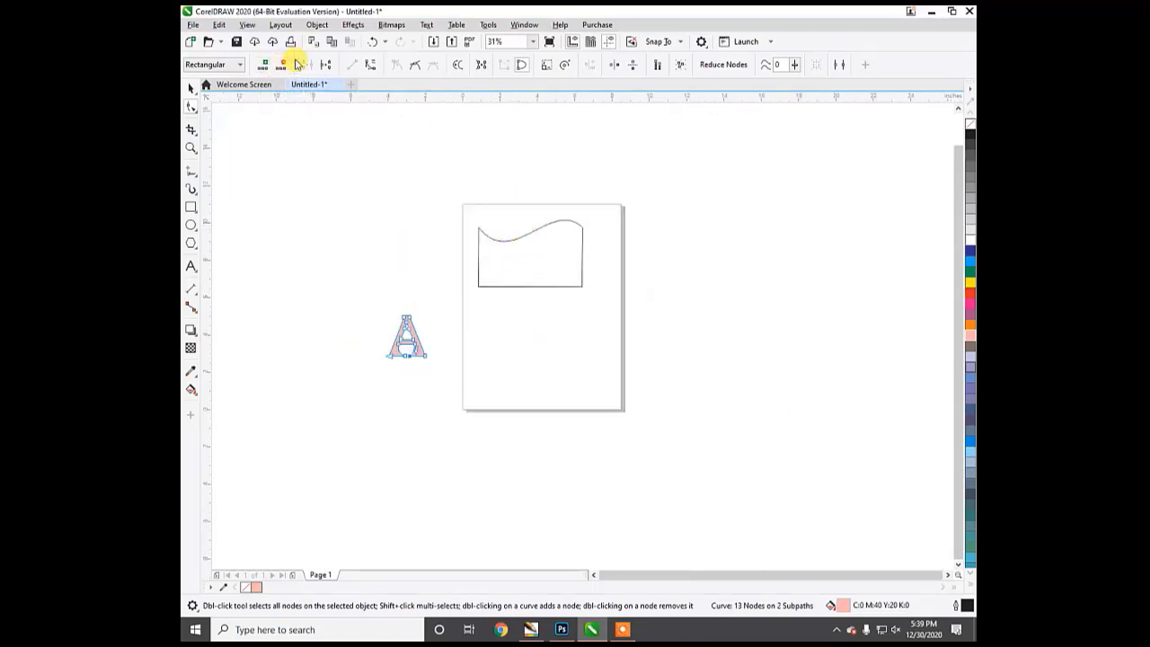
{"action": "scroll", "coordinate": [487, 234], "scroll_direction": "up", "scroll_amount": 2}
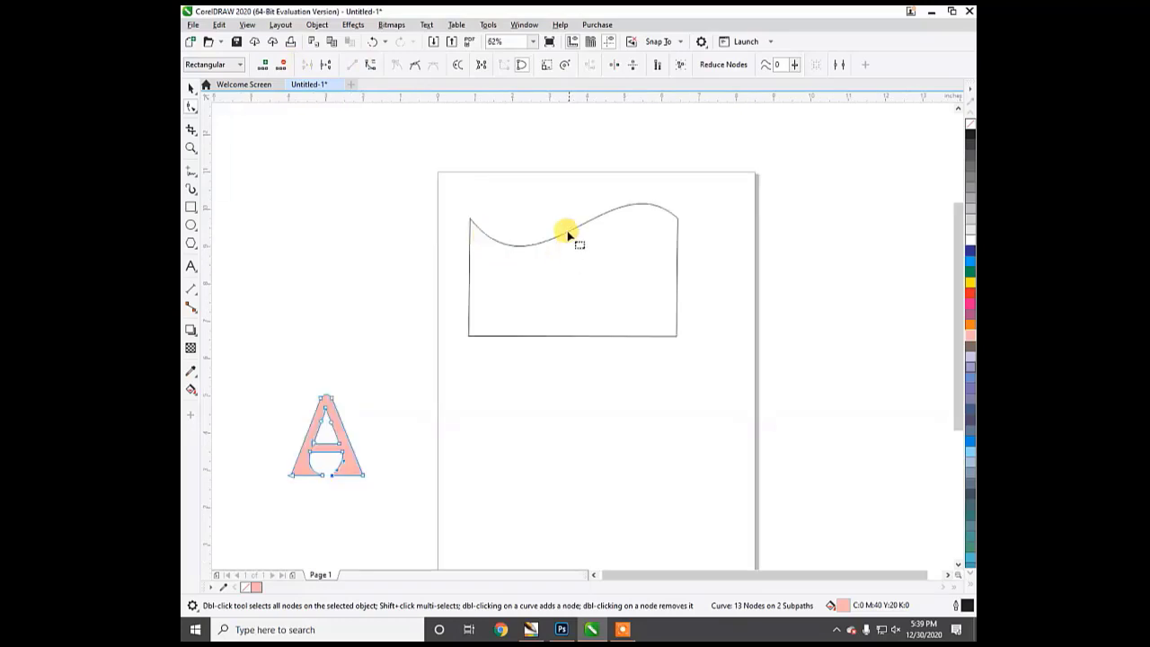
{"action": "left_click", "coordinate": [568, 235]}
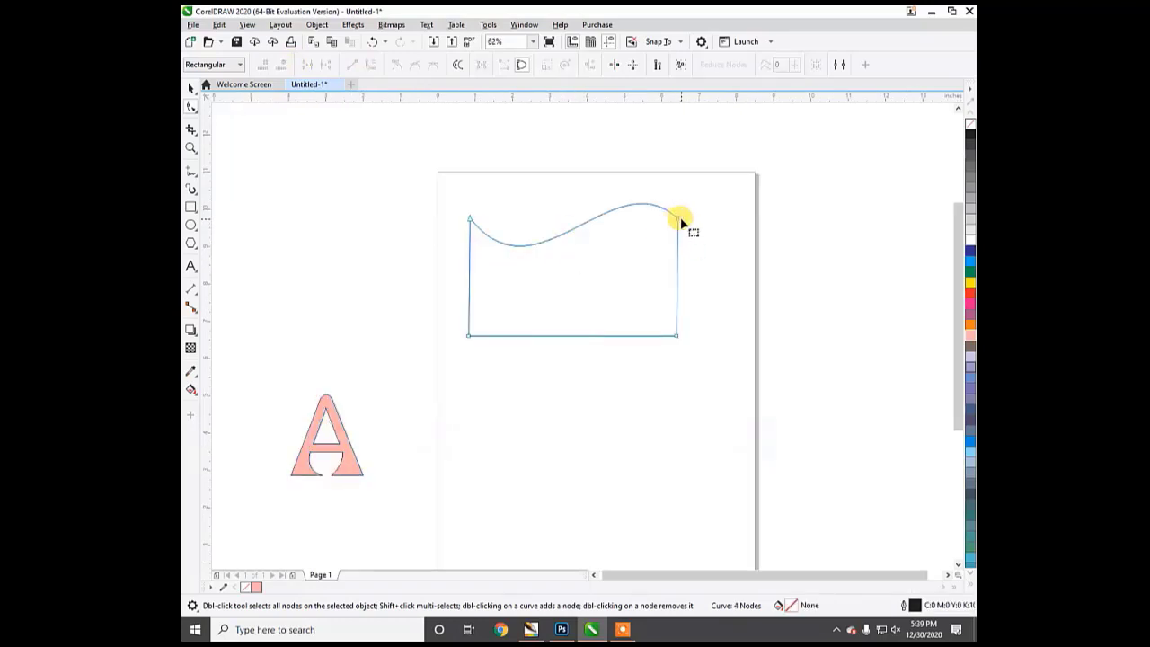
{"action": "left_click", "coordinate": [678, 219]}
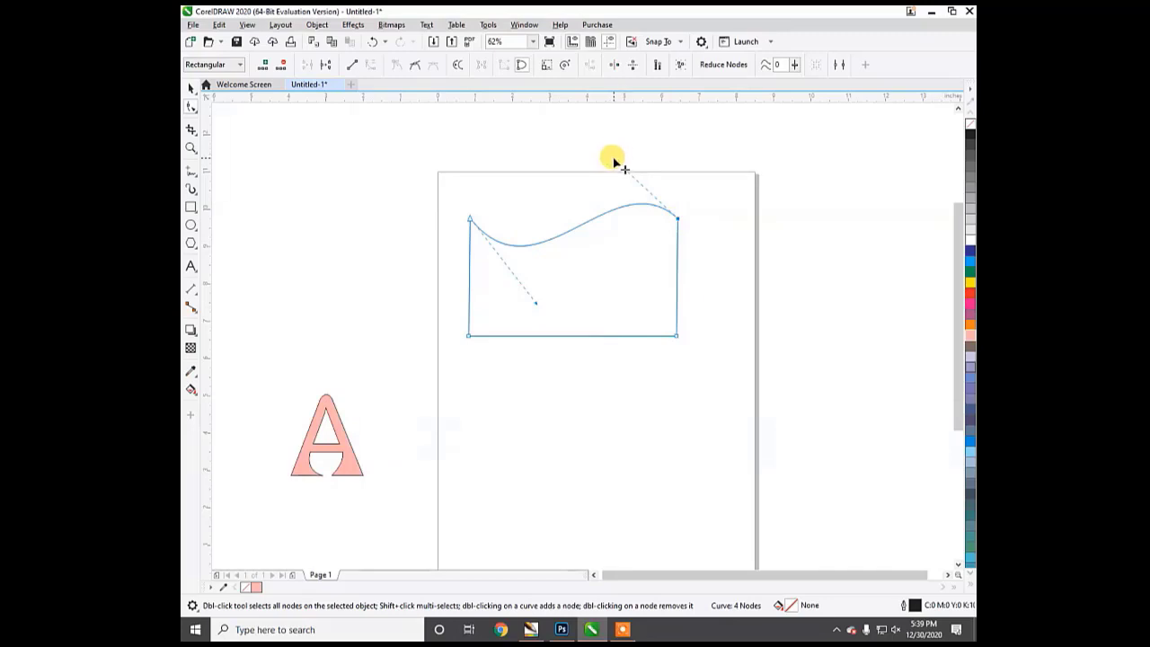
{"action": "left_click_drag", "start_coordinate": [616, 158], "coordinate": [633, 132]}
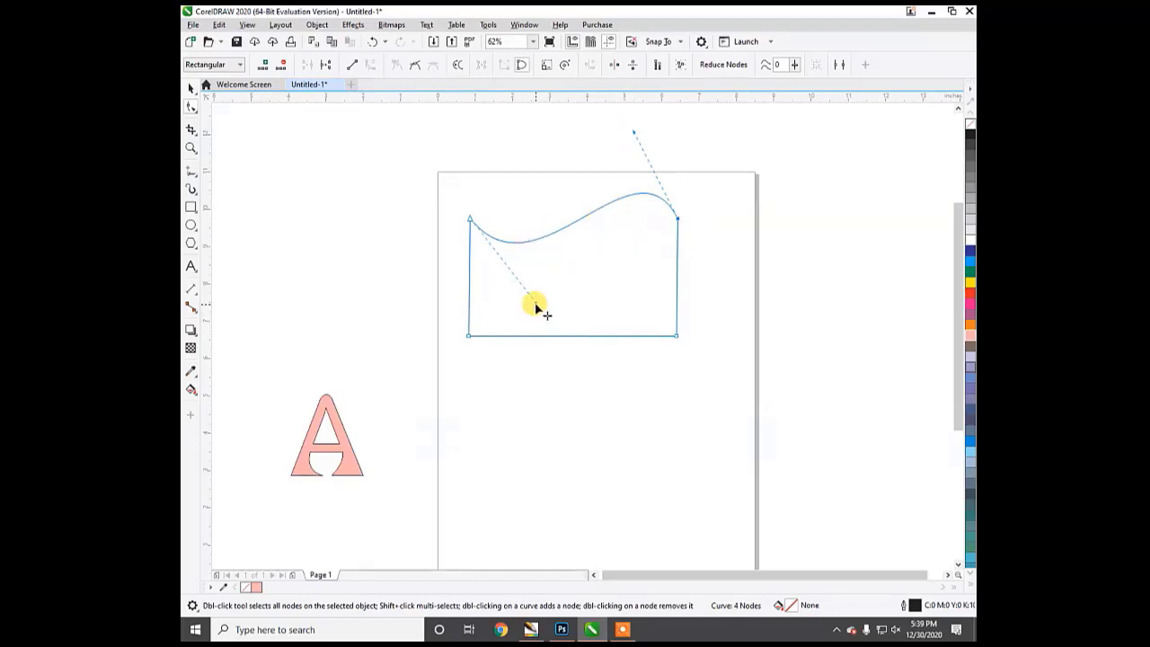
{"action": "left_click_drag", "start_coordinate": [535, 306], "coordinate": [542, 285]}
{"action": "left_click_drag", "start_coordinate": [577, 177], "coordinate": [576, 177]}
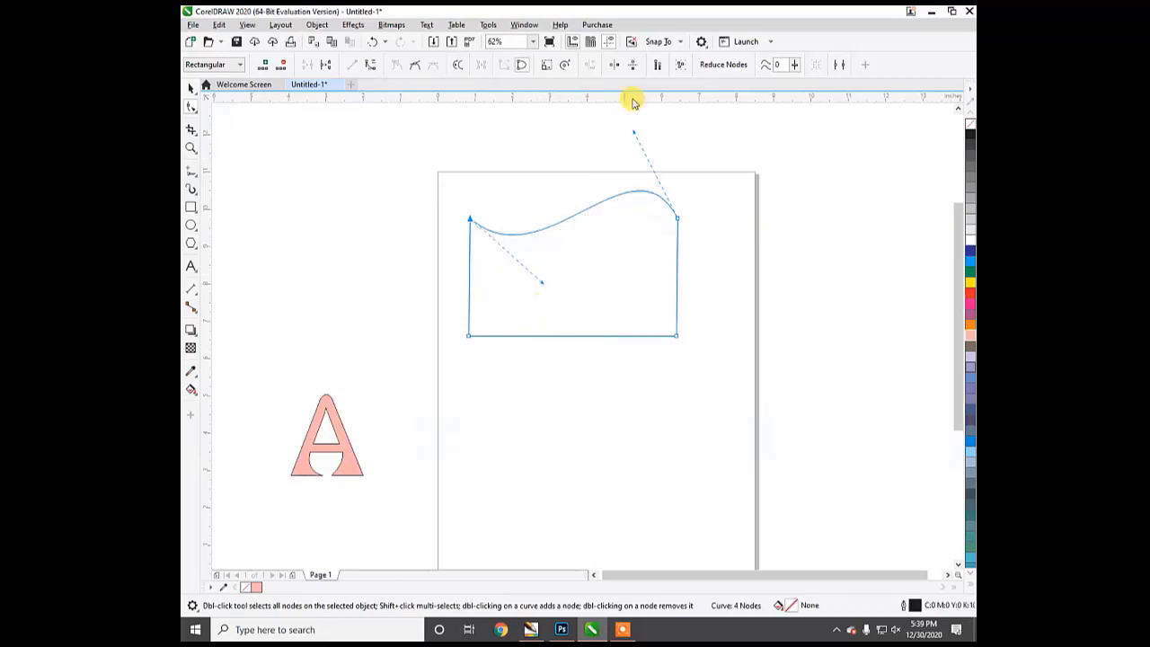
- Add a node at the middle of the shape's wavy top edge, between the dip and the hump
{"action": "scroll", "coordinate": [483, 218], "scroll_direction": "up", "scroll_amount": 2}
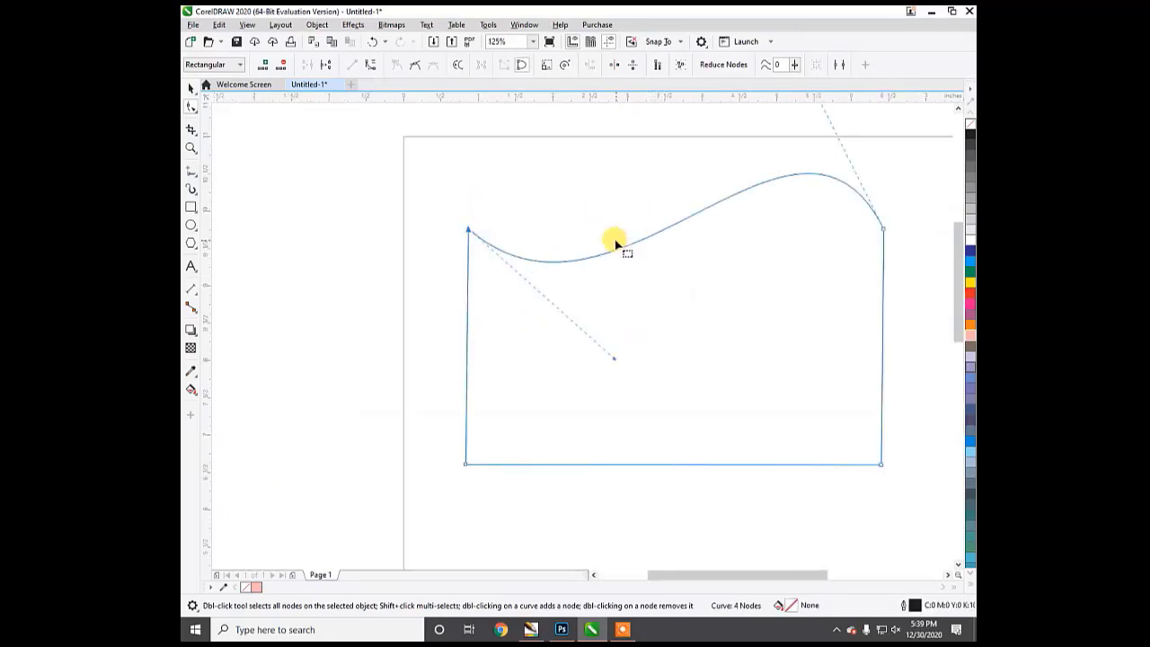
{"action": "left_click", "coordinate": [658, 235]}
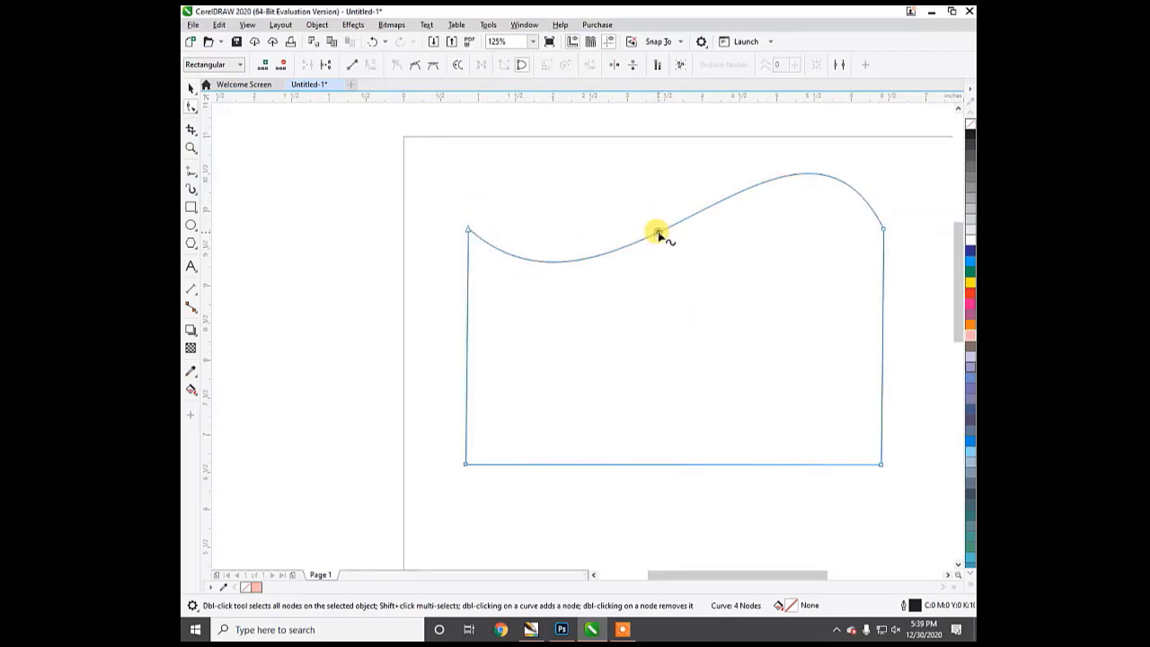
{"action": "left_click", "coordinate": [266, 66]}
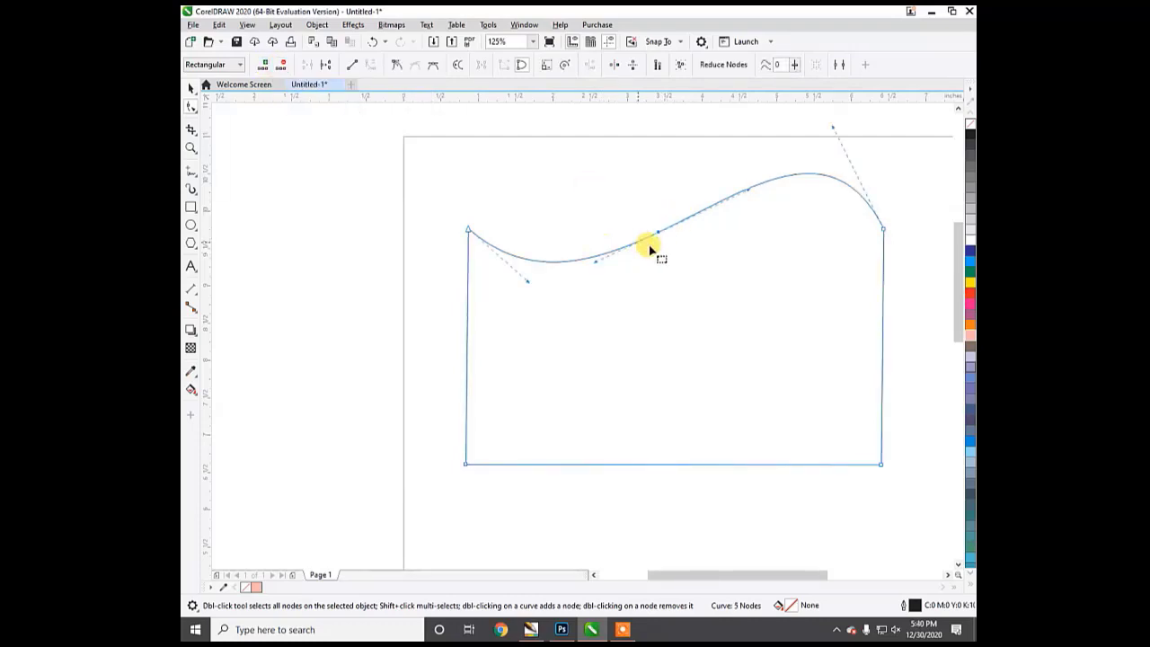
{"action": "scroll", "coordinate": [665, 232], "scroll_direction": "up", "scroll_amount": 2}
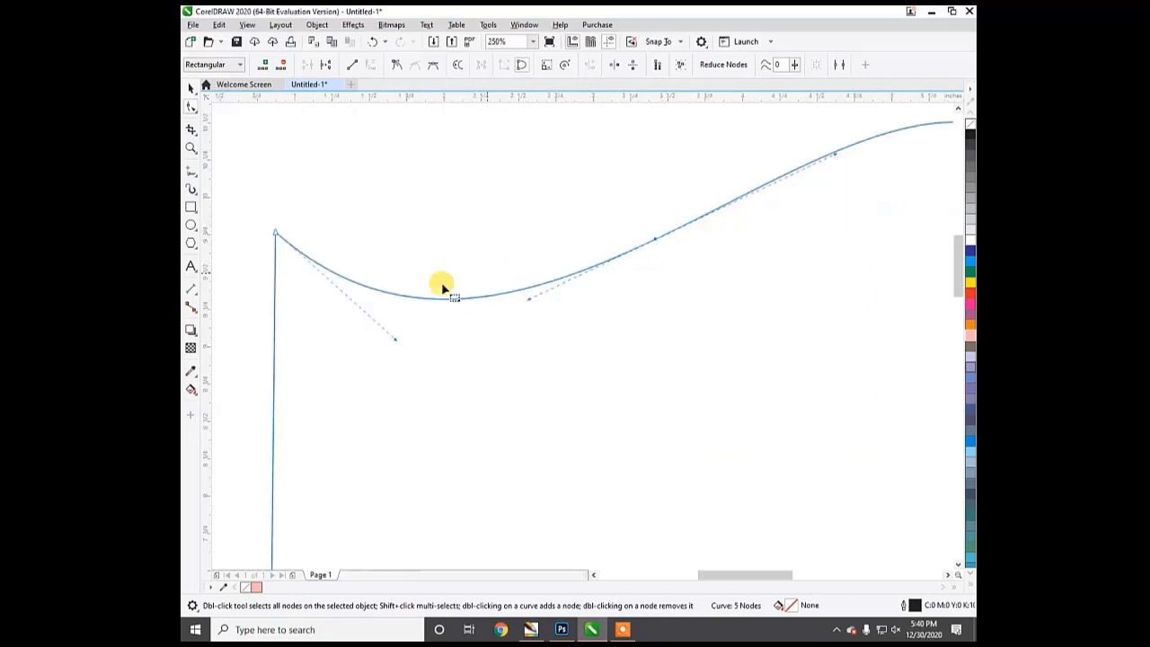
{"action": "scroll", "coordinate": [433, 301], "scroll_direction": "down", "scroll_amount": 2}
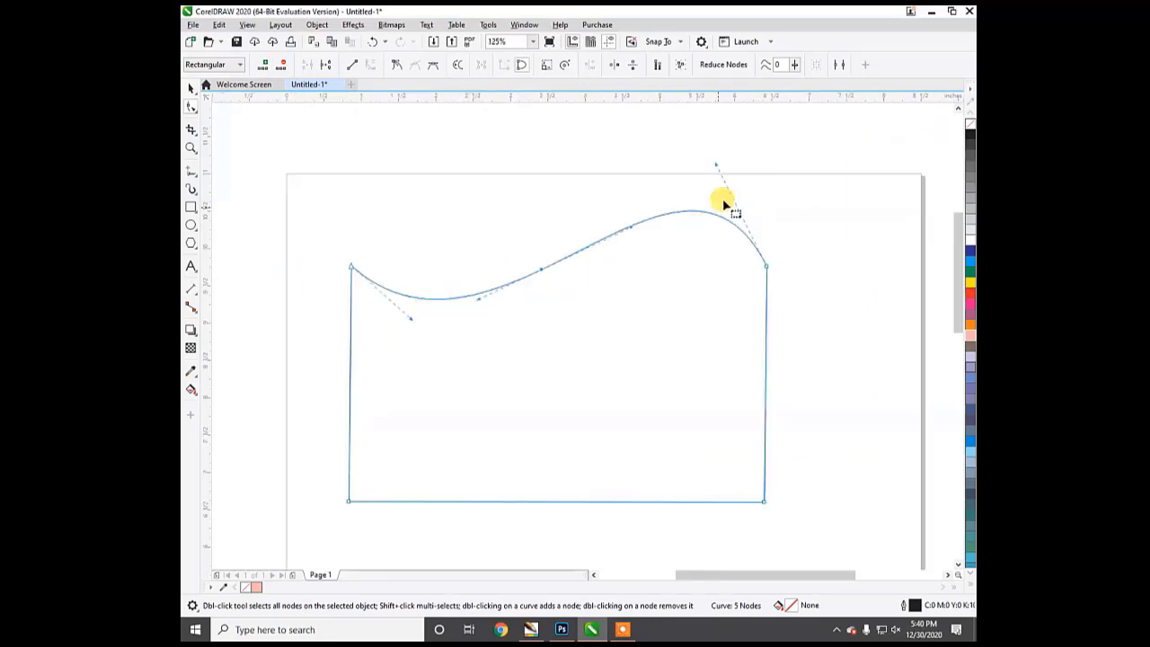
{"action": "scroll", "coordinate": [724, 203], "scroll_direction": "up", "scroll_amount": 4}
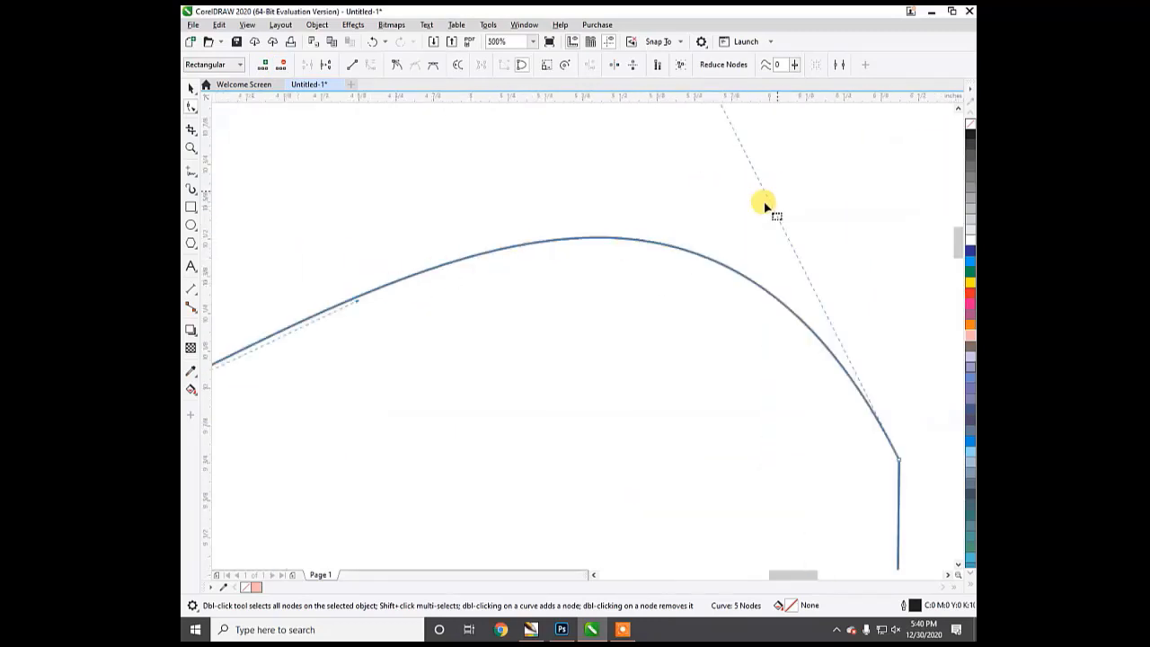
{"action": "scroll", "coordinate": [764, 205], "scroll_direction": "down", "scroll_amount": 4}
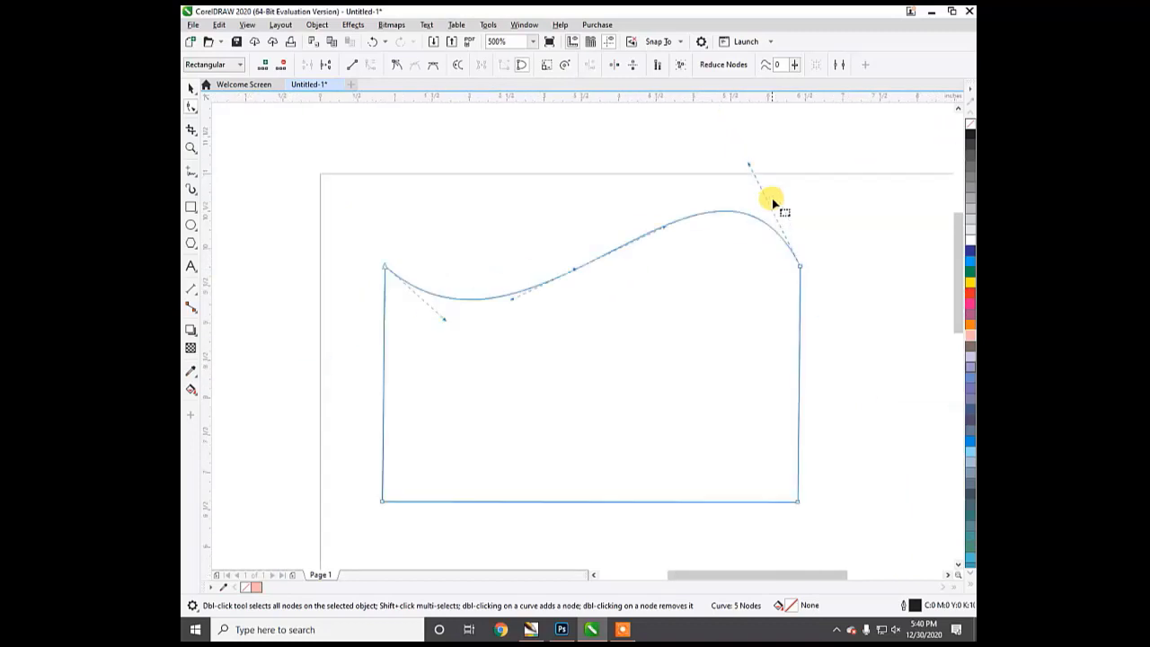
- Fill the wavy shape with cyan (C:100 M:0 Y:0 K:0) and use the curve handles to flatten the dip's left side and raise the hump
{"action": "left_click", "coordinate": [970, 263]}
{"action": "scroll", "coordinate": [644, 249], "scroll_direction": "up", "scroll_amount": 2}
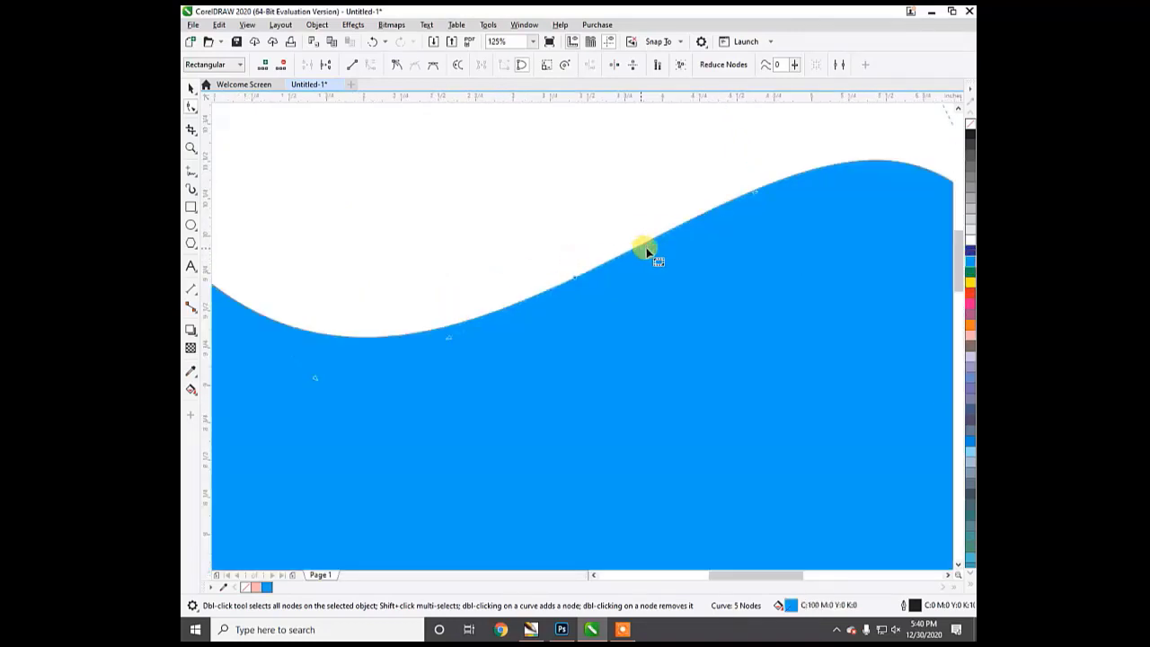
{"action": "left_click_drag", "start_coordinate": [454, 337], "coordinate": [387, 362]}
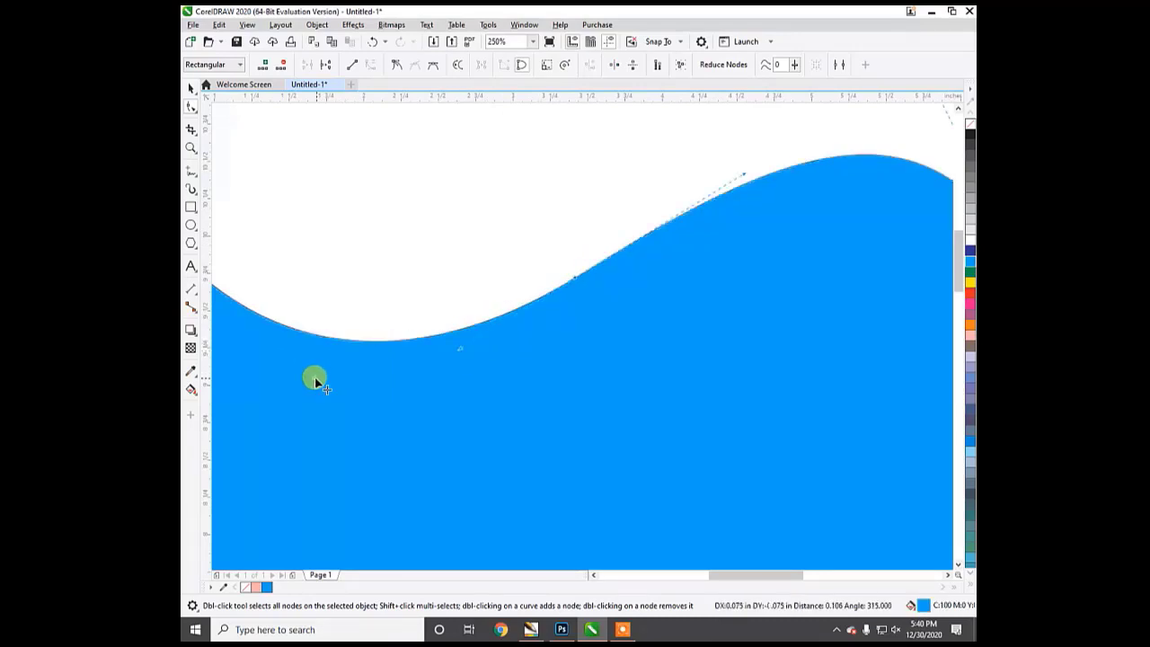
{"action": "left_click_drag", "start_coordinate": [316, 383], "coordinate": [328, 329]}
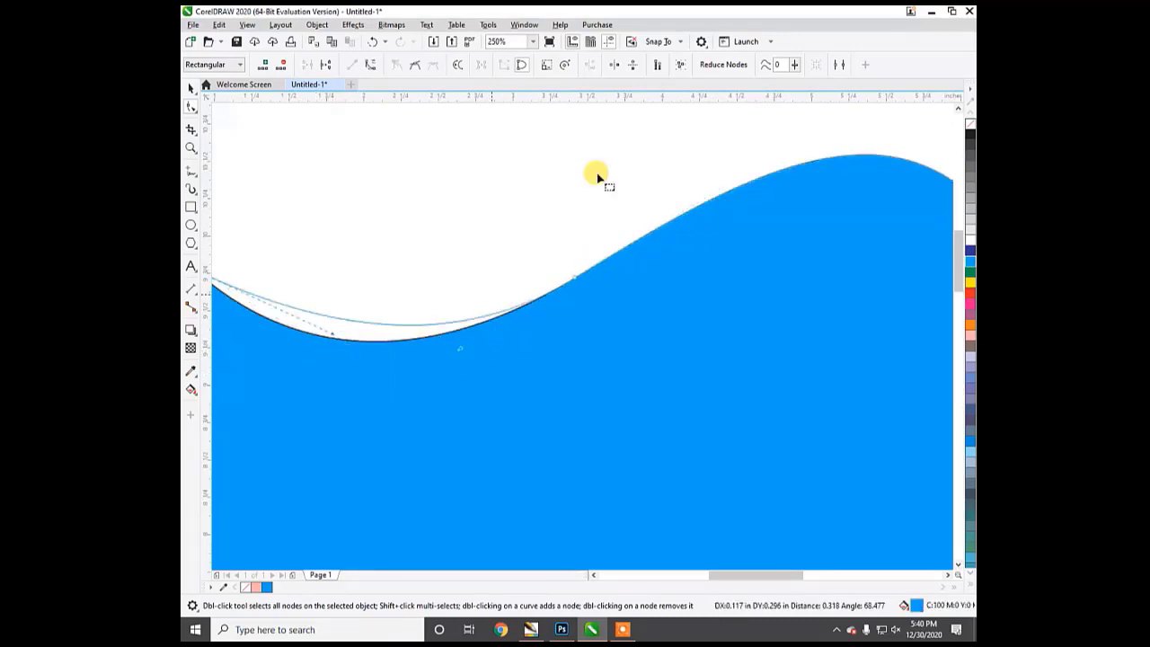
{"action": "scroll", "coordinate": [440, 249], "scroll_direction": "down", "scroll_amount": 3}
{"action": "scroll", "coordinate": [440, 249], "scroll_direction": "down", "scroll_amount": 2}
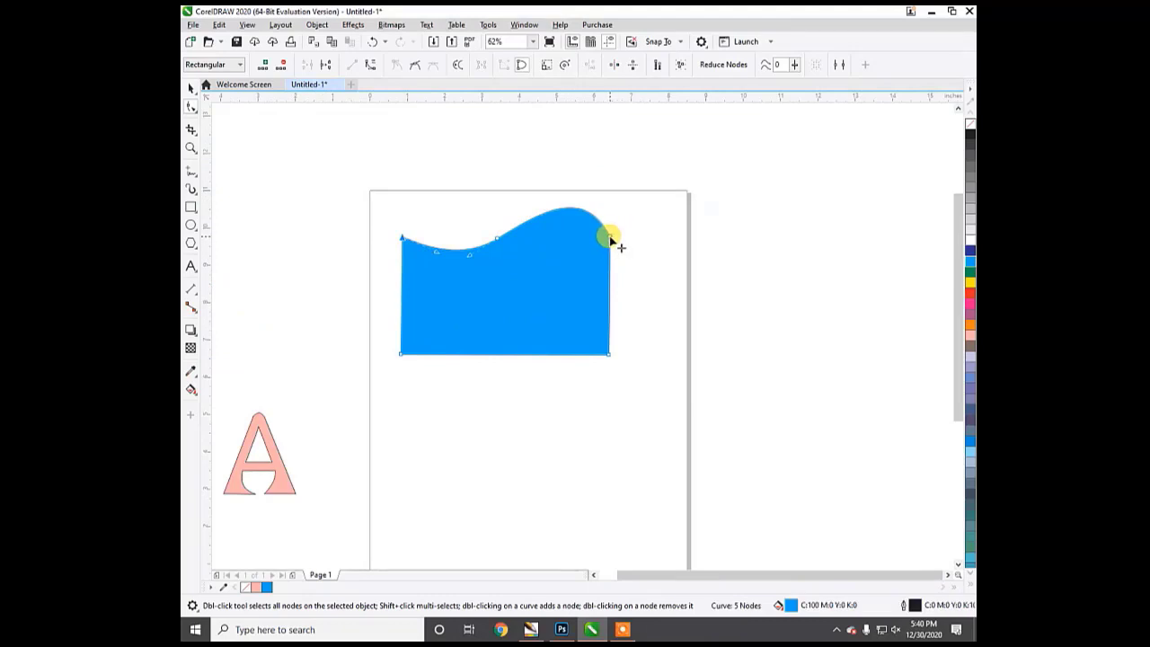
{"action": "scroll", "coordinate": [537, 213], "scroll_direction": "up", "scroll_amount": 5}
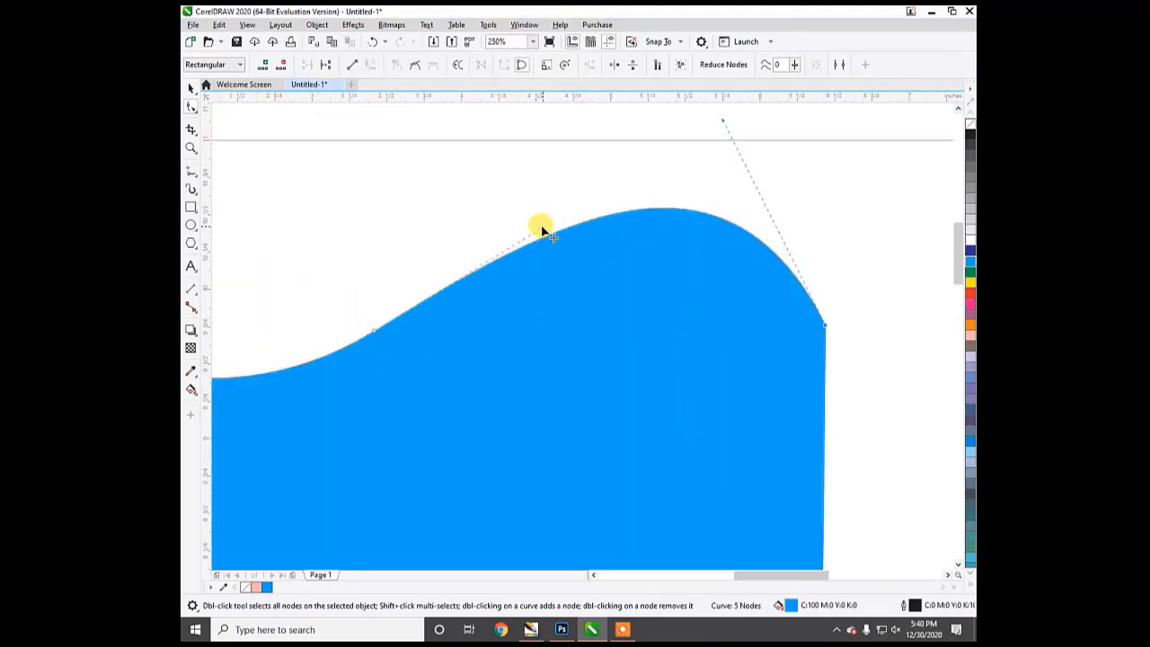
{"action": "left_click_drag", "start_coordinate": [542, 231], "coordinate": [513, 186]}
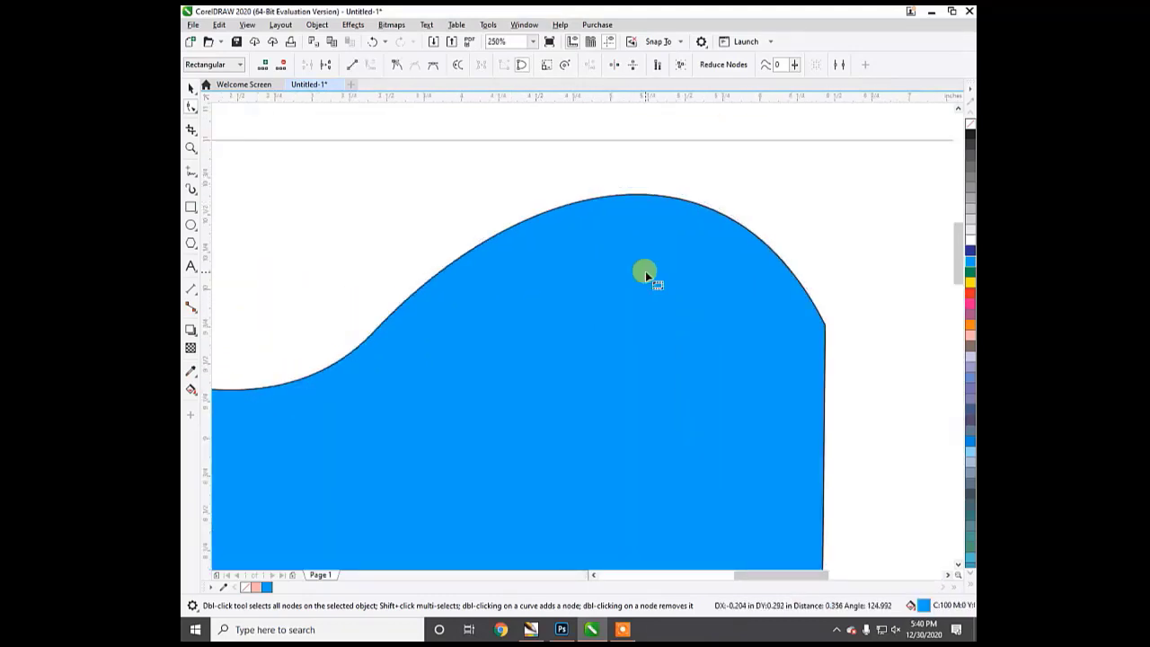
{"action": "scroll", "coordinate": [797, 211], "scroll_direction": "down", "scroll_amount": 1}
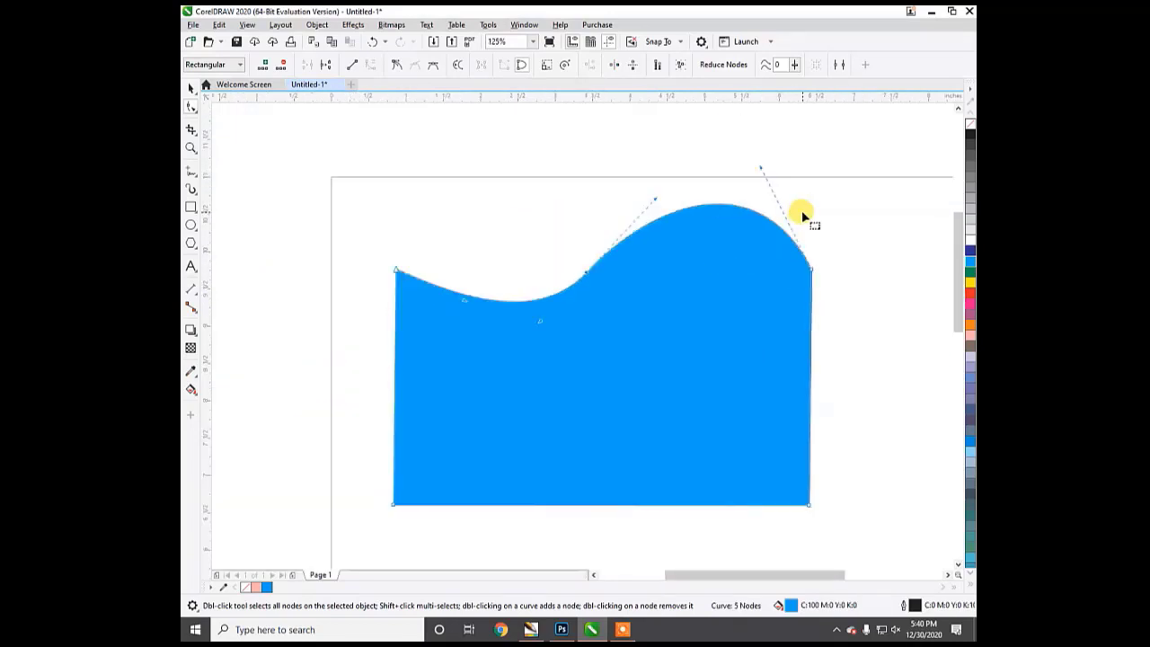
- Try converting the top edge's curve segment left of the middle node to a straight line, and undo the conversion
{"action": "left_click", "coordinate": [500, 300]}
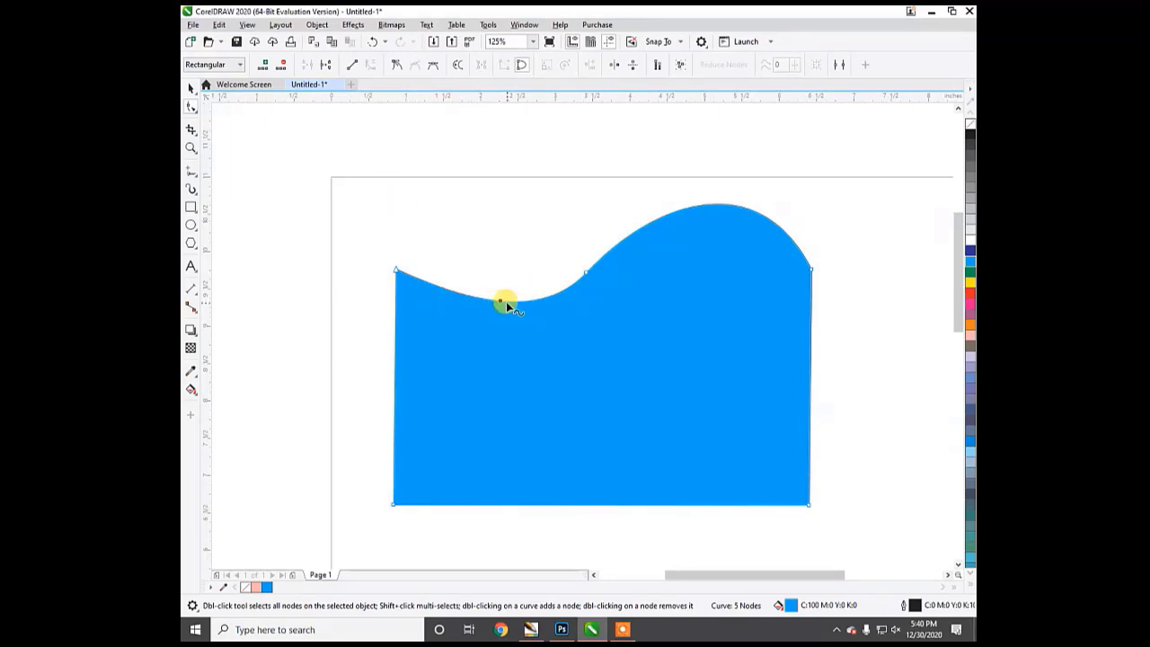
{"action": "left_click", "coordinate": [354, 70]}
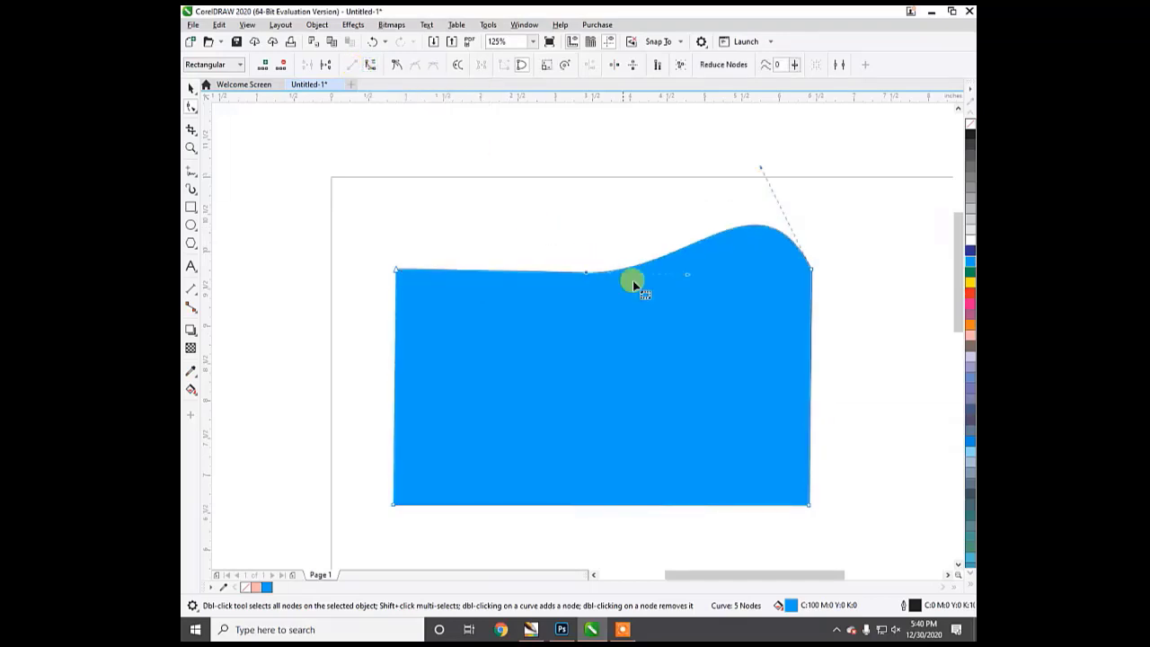
{"action": "scroll", "coordinate": [588, 273], "scroll_direction": "up", "scroll_amount": 2}
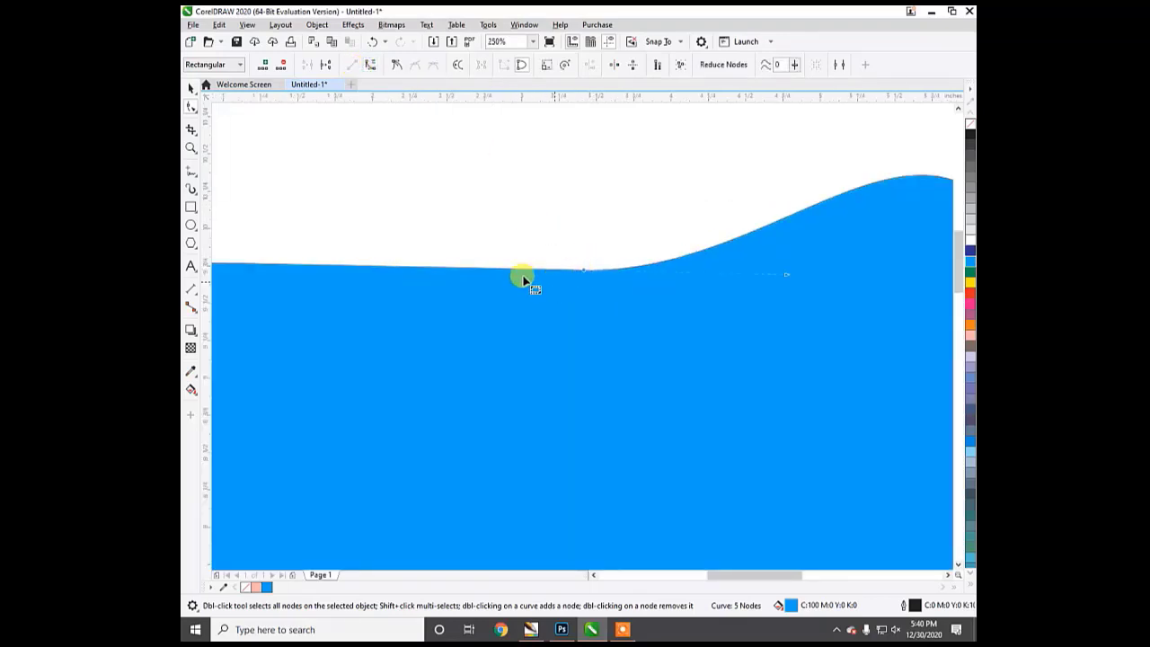
{"action": "scroll", "coordinate": [512, 228], "scroll_direction": "down", "scroll_amount": 2}
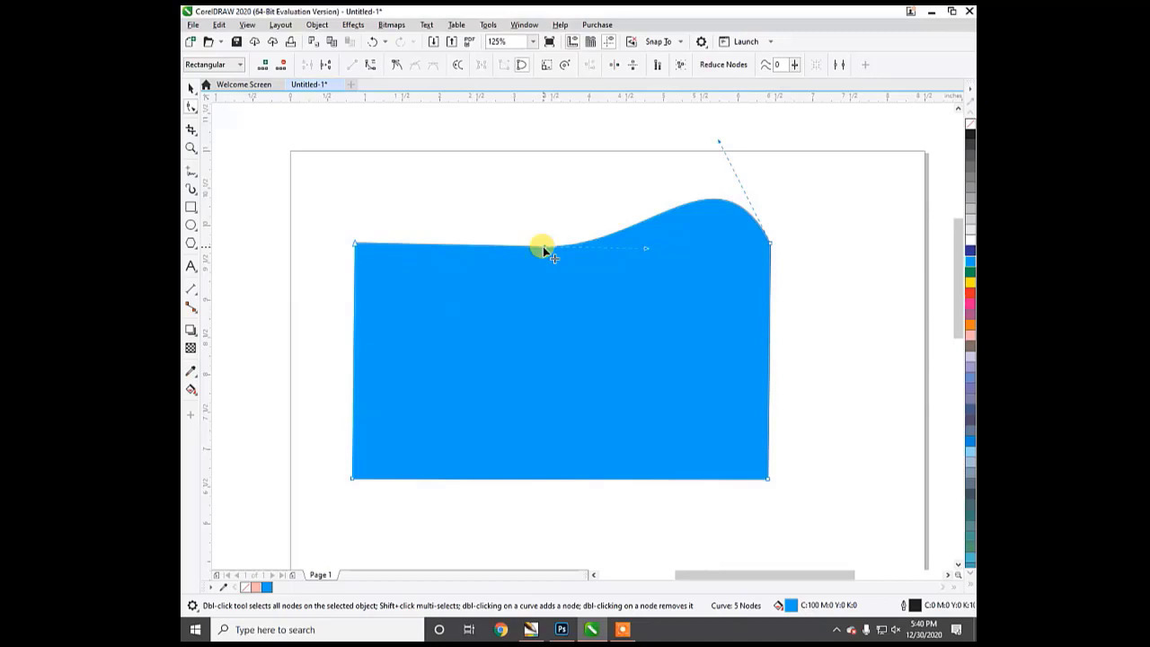
{"action": "key", "text": "ctrl+z"}
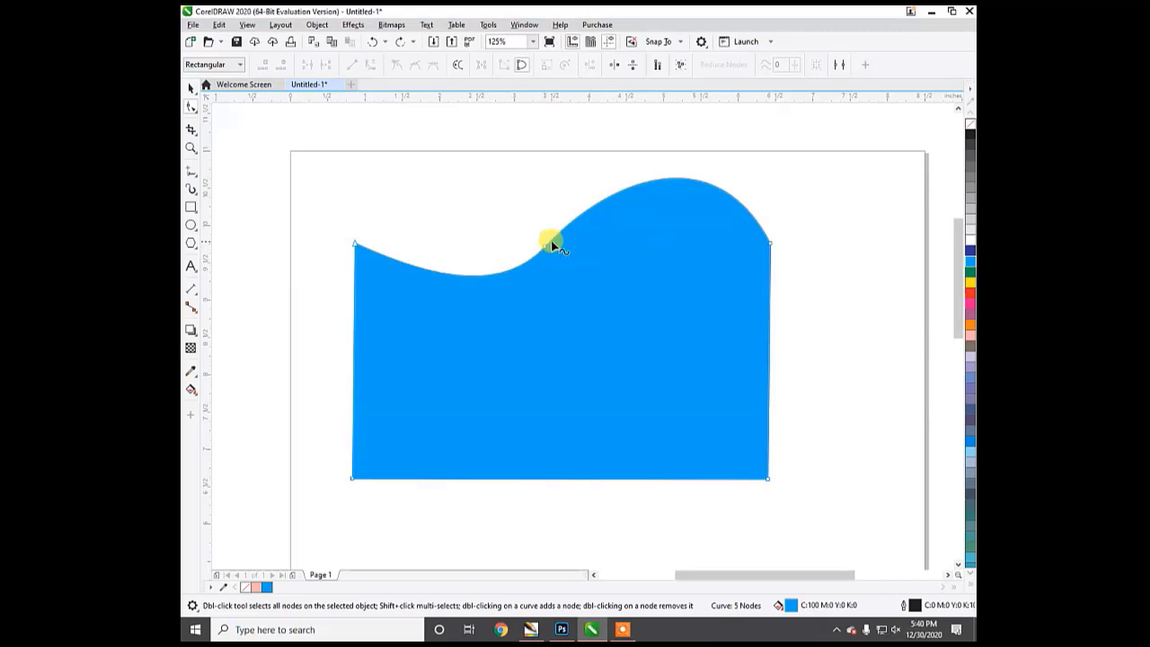
- Add a second node on the top curve immediately to the right of the existing middle node
{"action": "scroll", "coordinate": [552, 245], "scroll_direction": "up", "scroll_amount": 5}
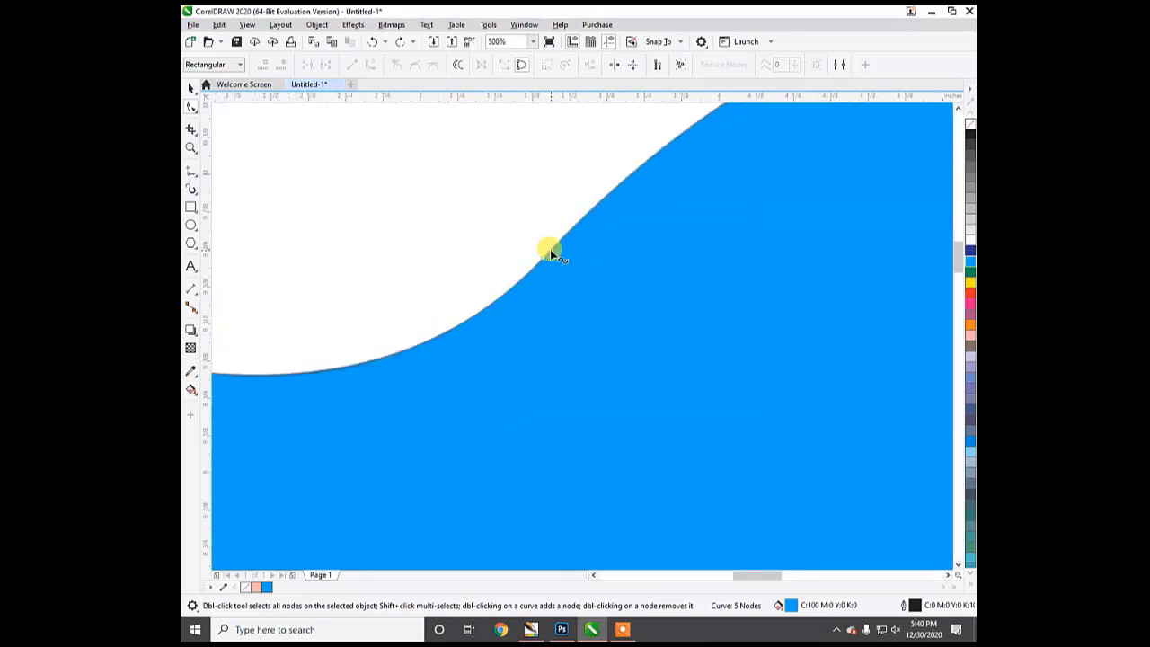
{"action": "scroll", "coordinate": [550, 249], "scroll_direction": "up", "scroll_amount": 7}
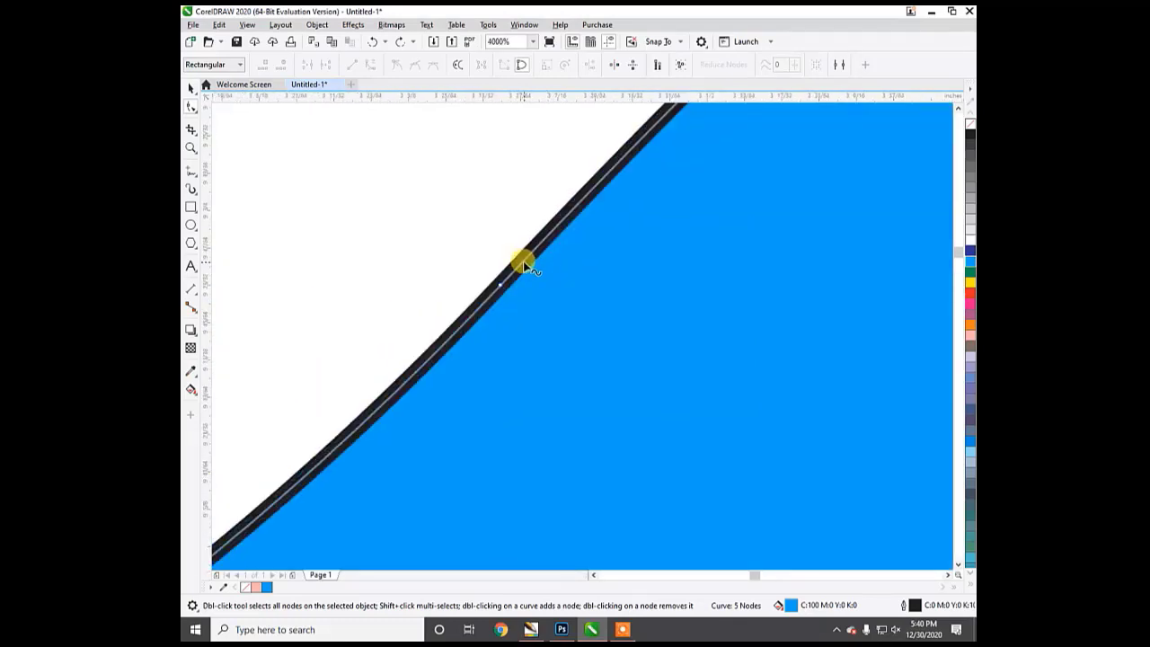
{"action": "left_click", "coordinate": [523, 264]}
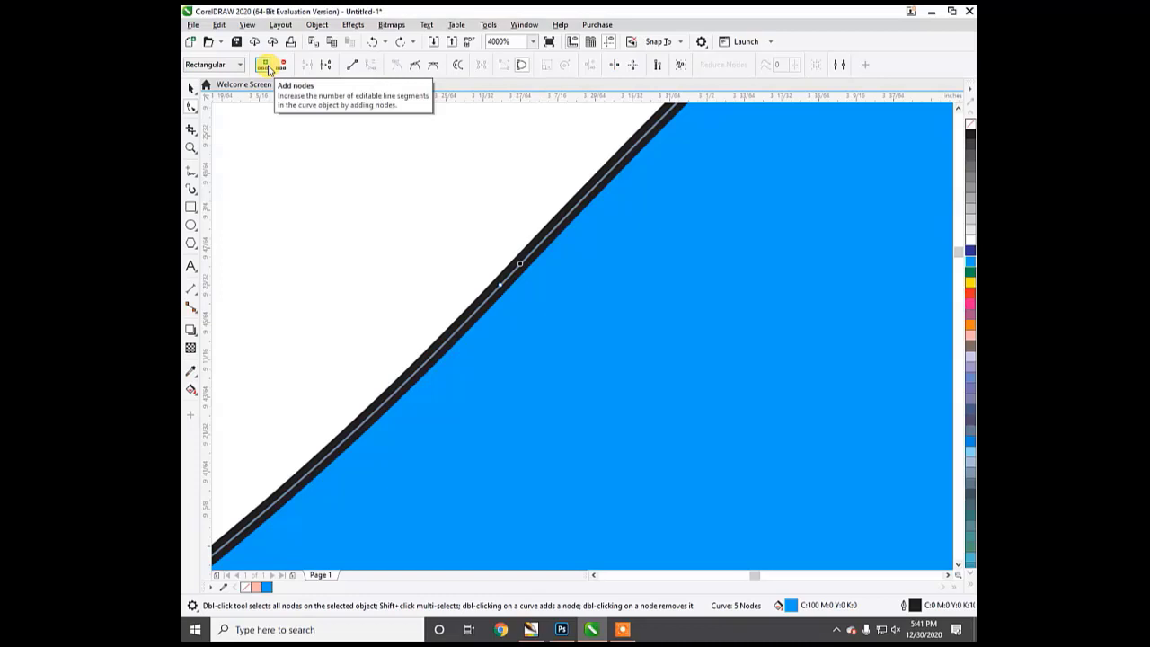
{"action": "left_click", "coordinate": [268, 68]}
{"action": "scroll", "coordinate": [611, 175], "scroll_direction": "down", "scroll_amount": 1}
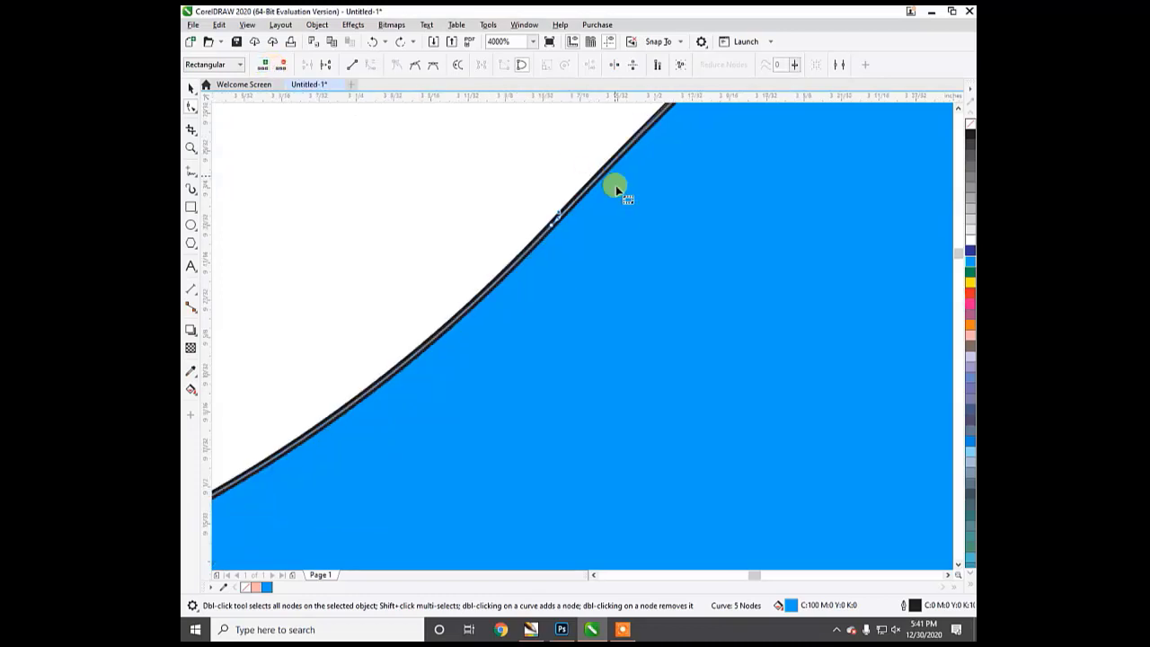
- Add a sixth node on the top curve, a tiny distance up the slope from the middle node
{"action": "double_click", "coordinate": [553, 210]}
{"action": "scroll", "coordinate": [555, 214], "scroll_direction": "up", "scroll_amount": 1}
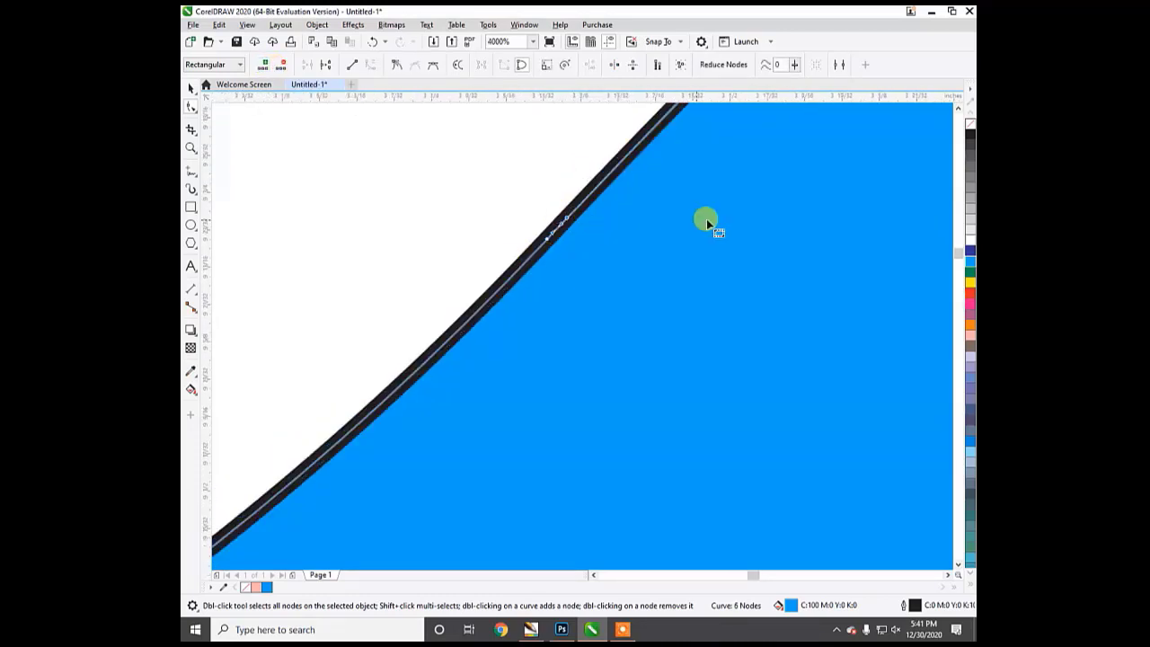
{"action": "scroll", "coordinate": [707, 218], "scroll_direction": "down", "scroll_amount": 2}
{"action": "scroll", "coordinate": [523, 313], "scroll_direction": "down", "scroll_amount": 1}
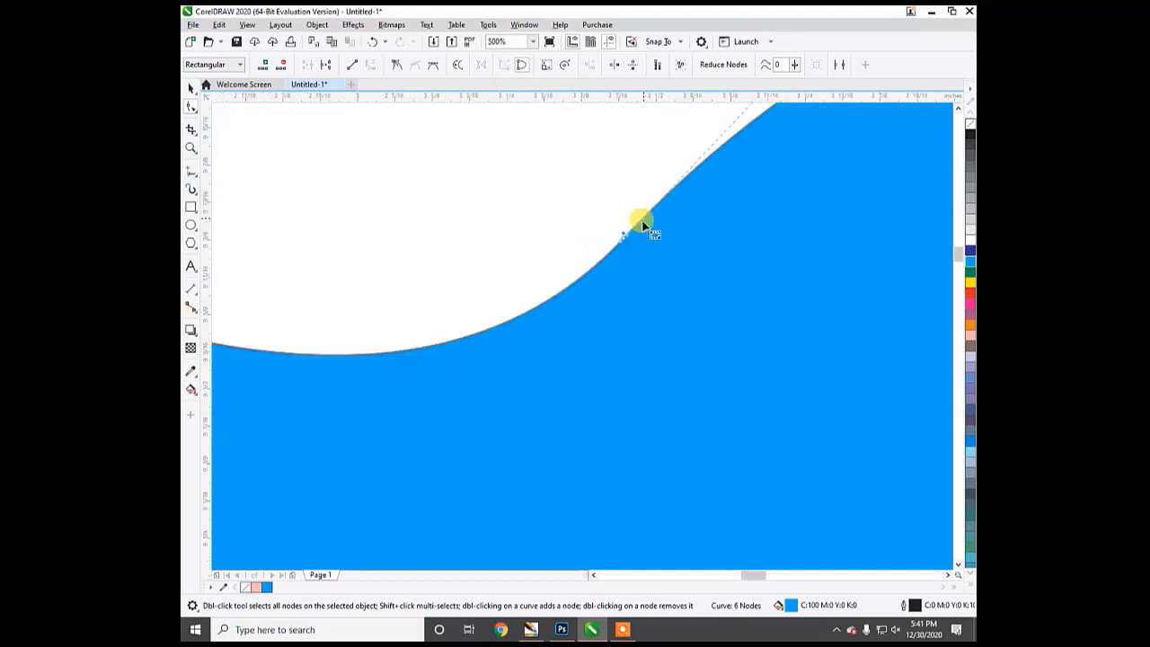
{"action": "scroll", "coordinate": [644, 224], "scroll_direction": "up", "scroll_amount": 2}
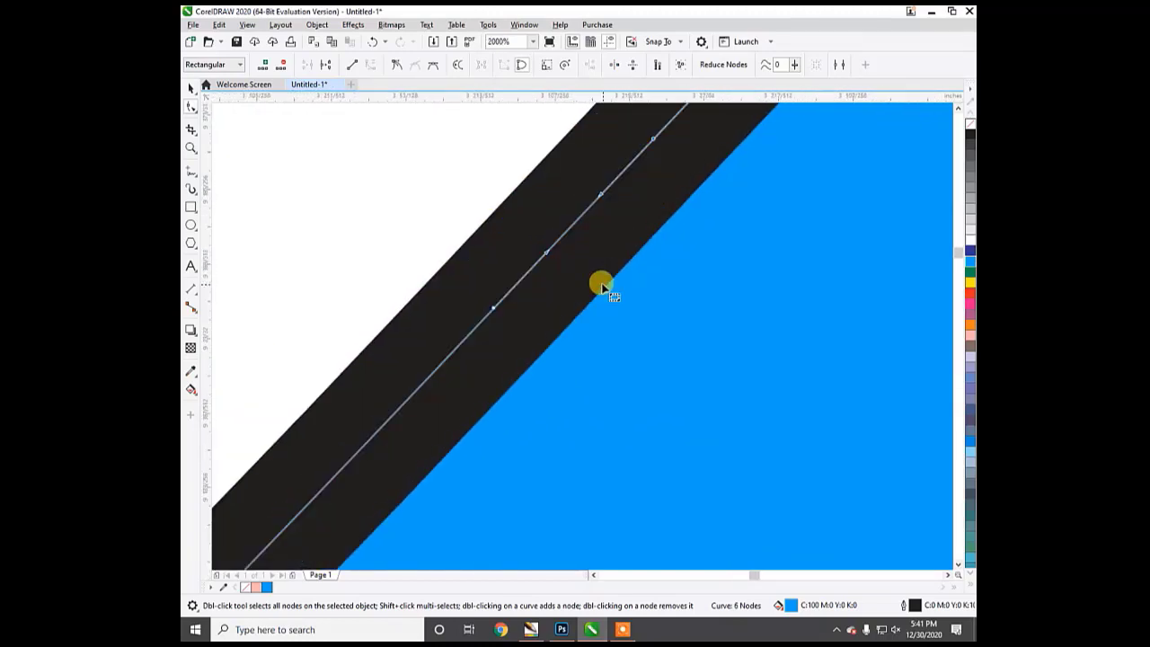
{"action": "scroll", "coordinate": [602, 283], "scroll_direction": "up", "scroll_amount": 1}
{"action": "scroll", "coordinate": [540, 266], "scroll_direction": "up", "scroll_amount": 1}
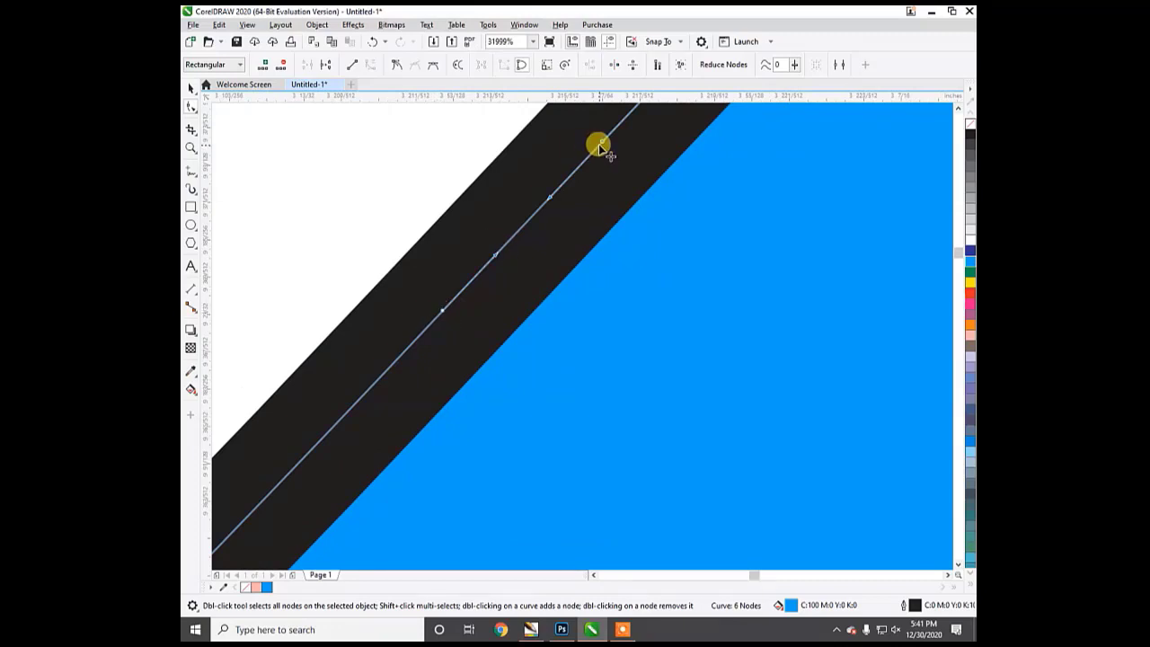
{"action": "scroll", "coordinate": [654, 186], "scroll_direction": "down", "scroll_amount": 3}
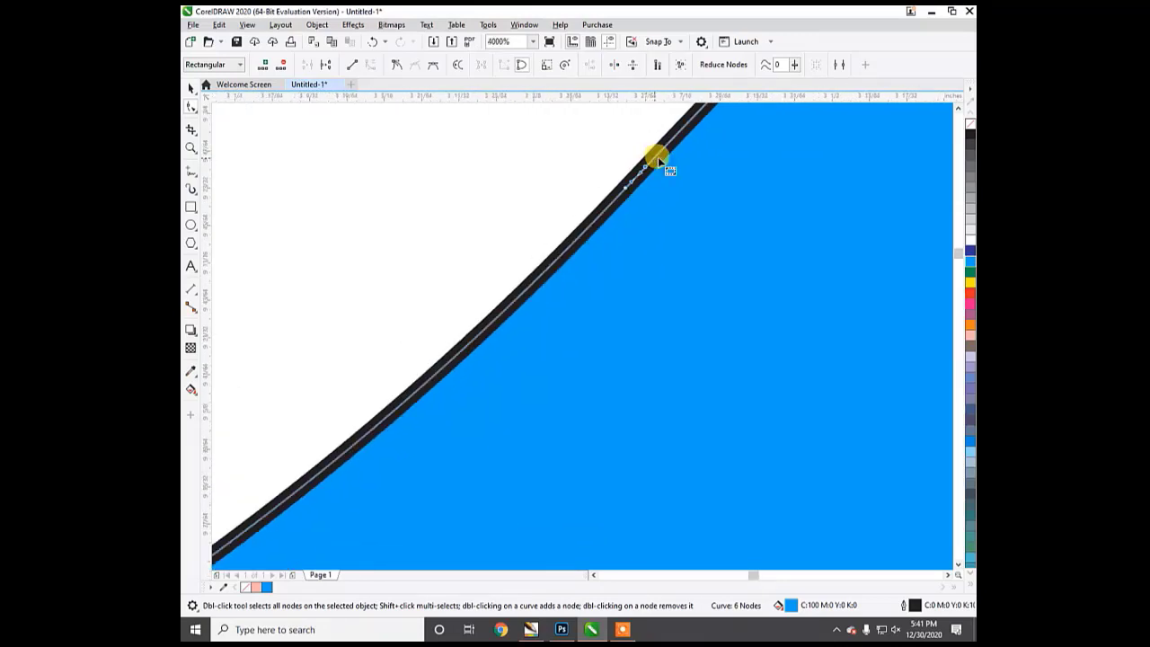
{"action": "scroll", "coordinate": [661, 157], "scroll_direction": "down", "scroll_amount": 4}
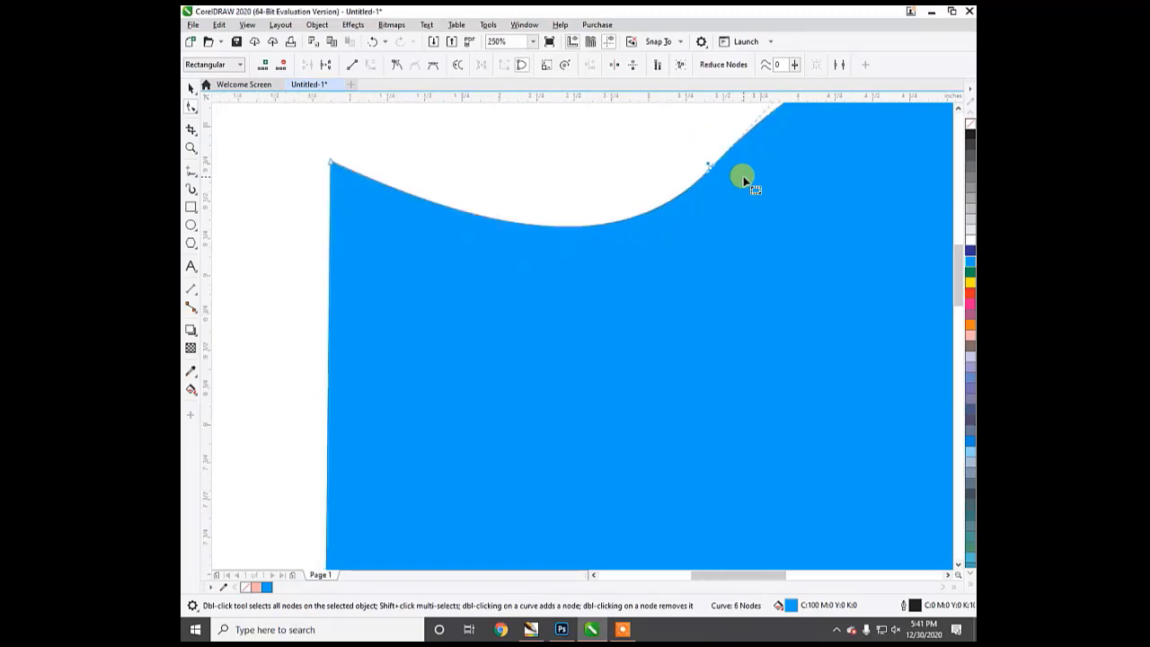
- Convert the top edge's curve segment between the upper-left corner and the middle nodes to a straight line
{"action": "left_click", "coordinate": [517, 224]}
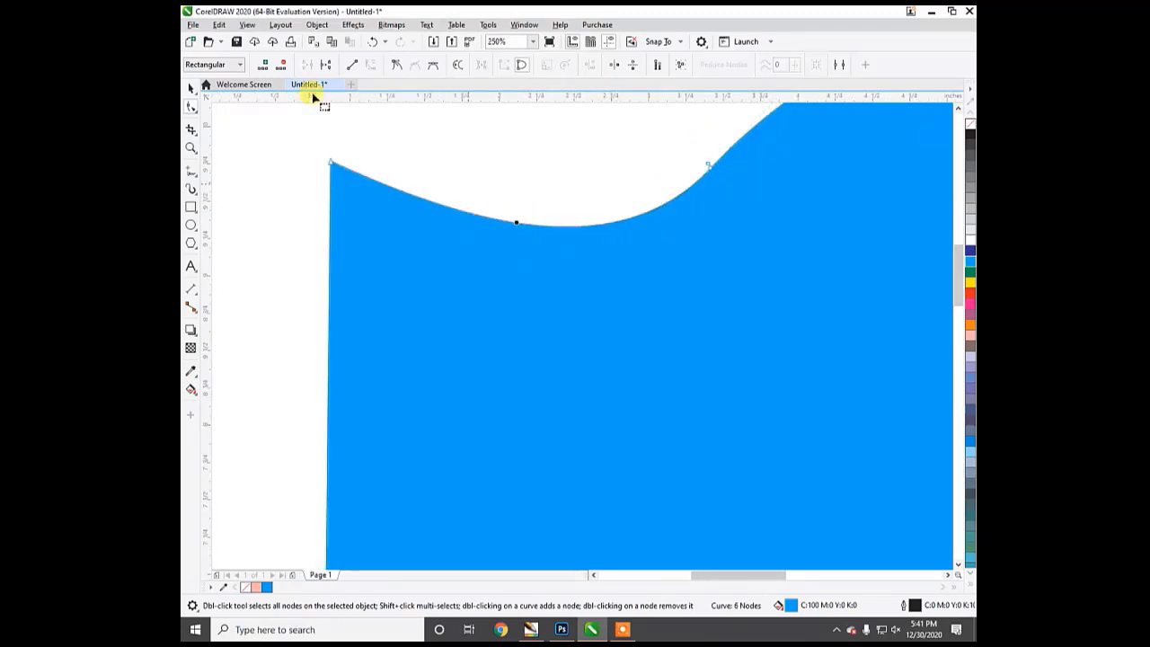
{"action": "left_click", "coordinate": [350, 65]}
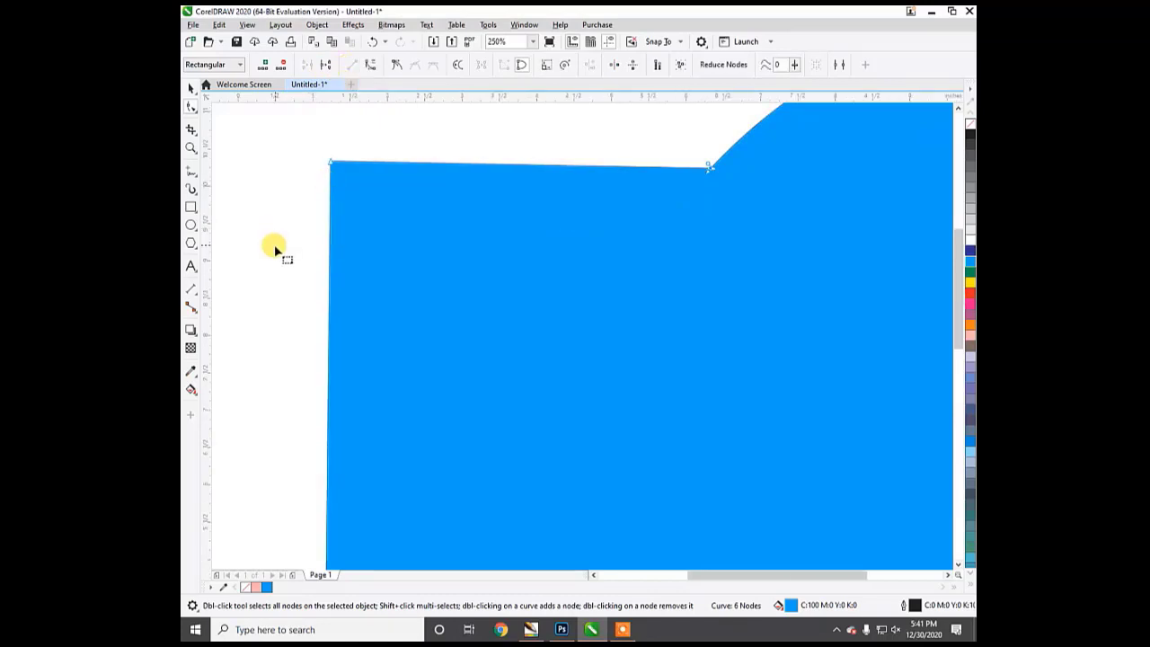
{"action": "scroll", "coordinate": [274, 244], "scroll_direction": "down", "scroll_amount": 1}
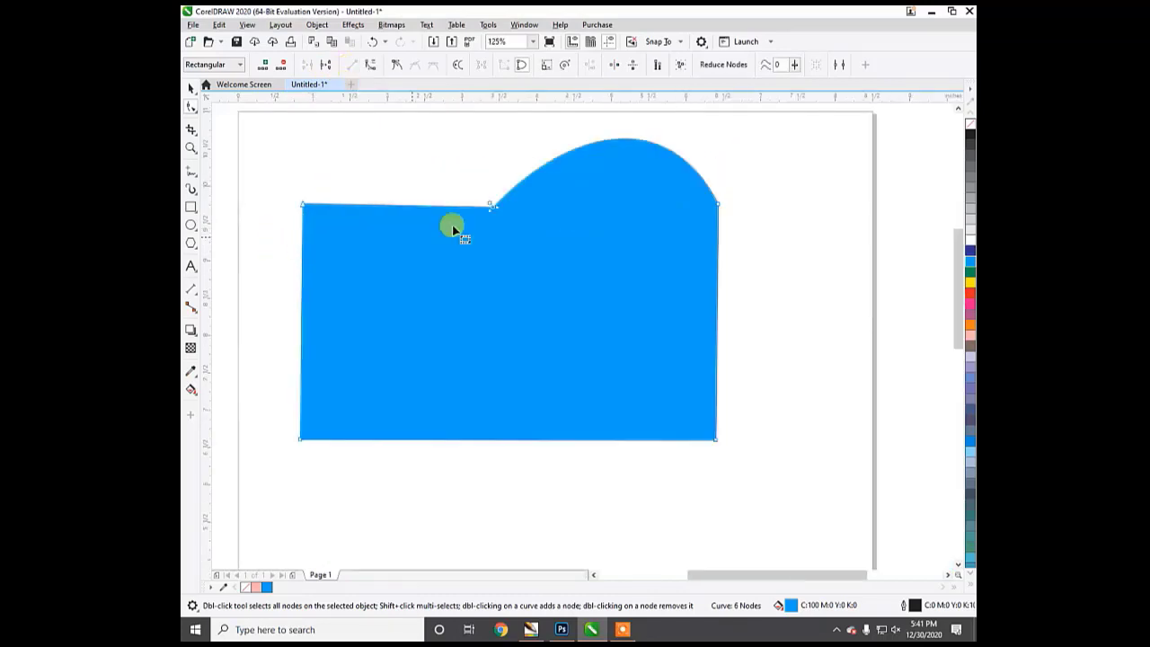
- Lower the hump slightly by pulling the upper-right corner node's curve handle inward and down
{"action": "left_click", "coordinate": [674, 155]}
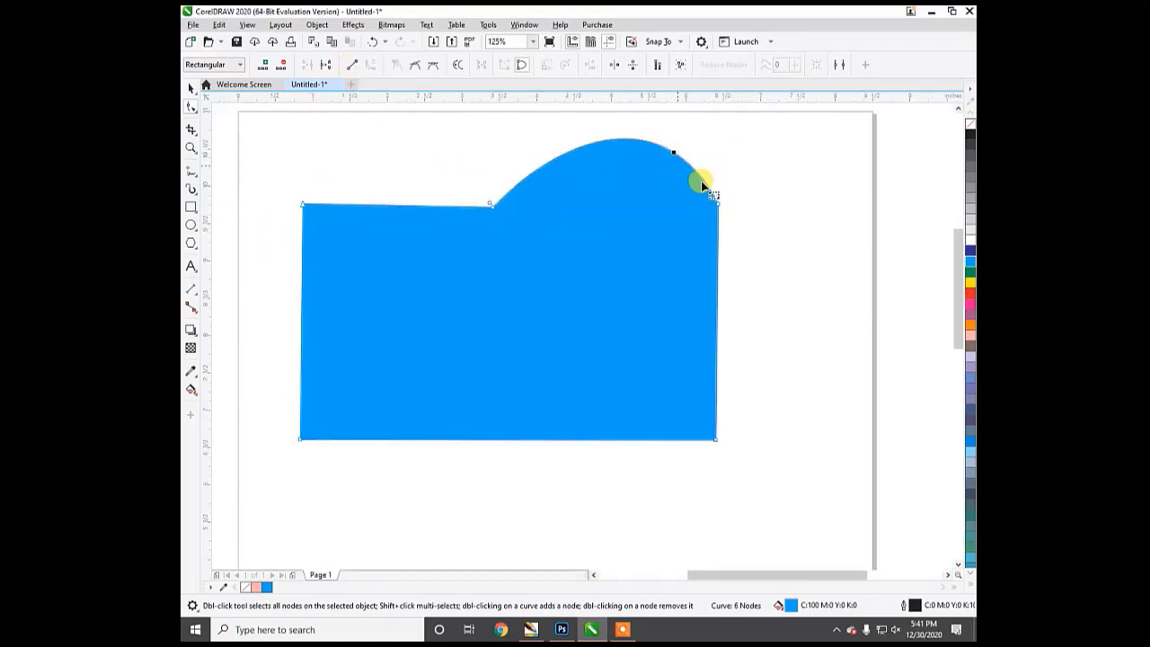
{"action": "left_click", "coordinate": [720, 209]}
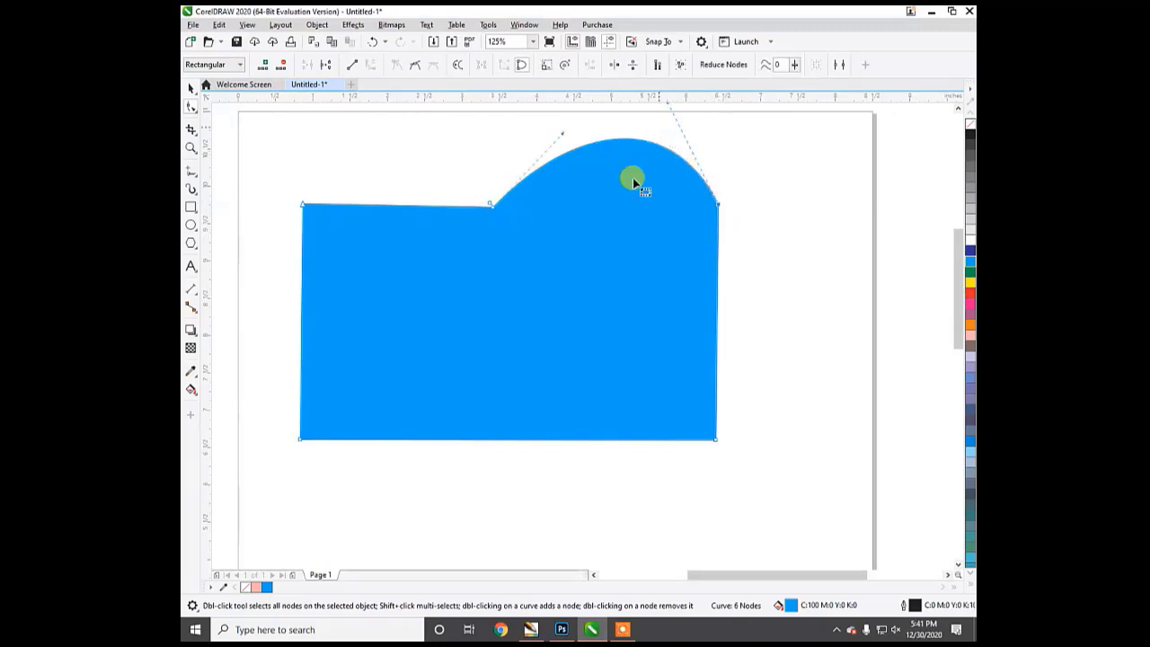
{"action": "scroll", "coordinate": [552, 265], "scroll_direction": "down", "scroll_amount": 1}
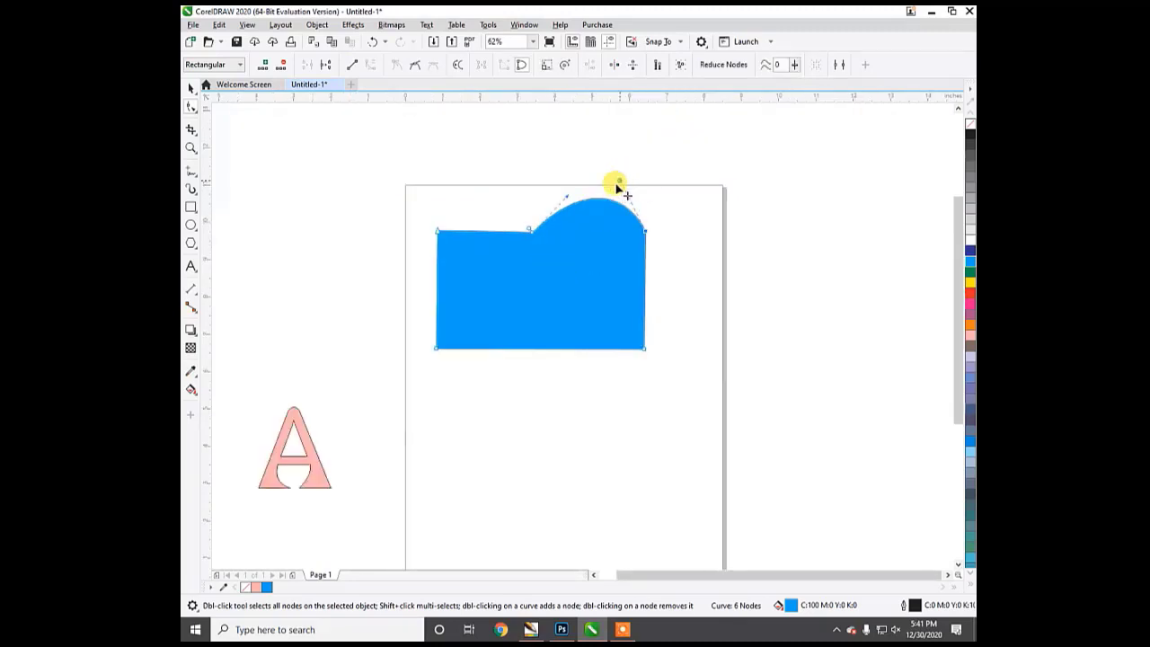
{"action": "left_click_drag", "start_coordinate": [620, 186], "coordinate": [606, 192]}
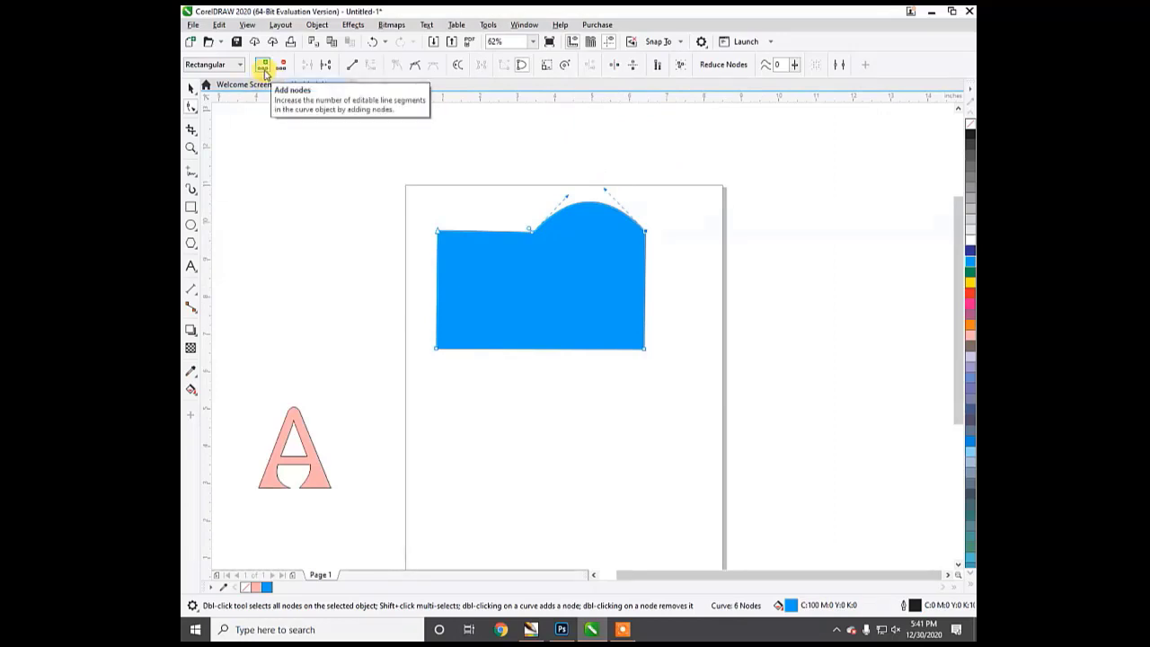
- Delete the extra node where the straight top edge meets the hump
{"action": "scroll", "coordinate": [490, 183], "scroll_direction": "up", "scroll_amount": 2}
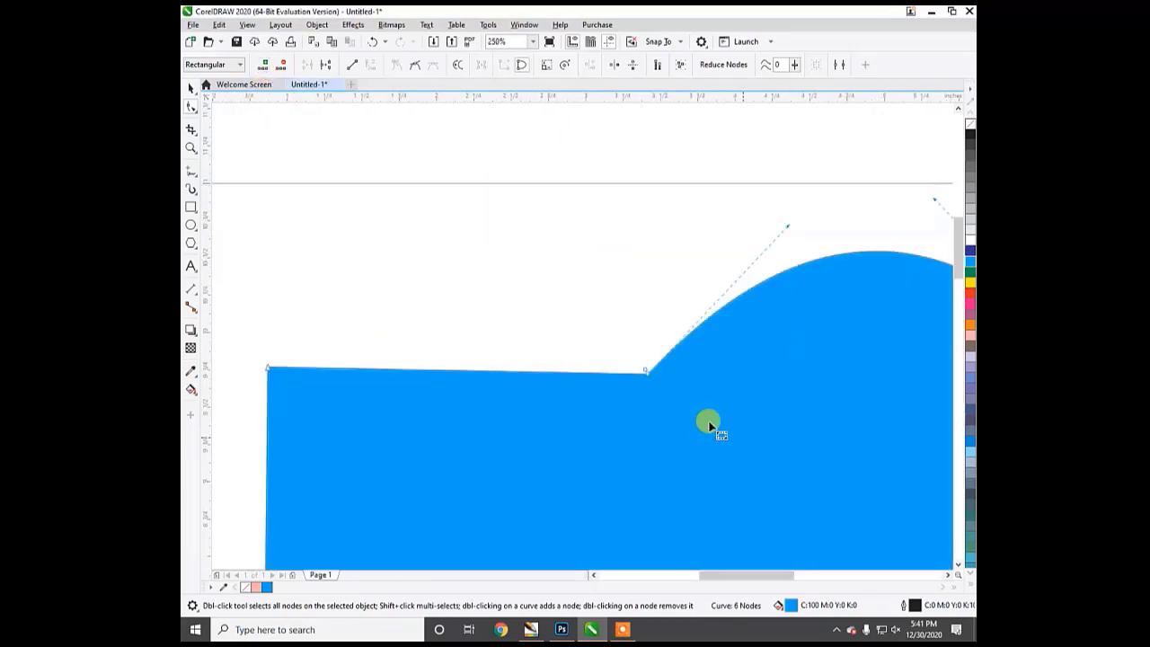
{"action": "left_click_drag", "start_coordinate": [709, 419], "coordinate": [513, 270]}
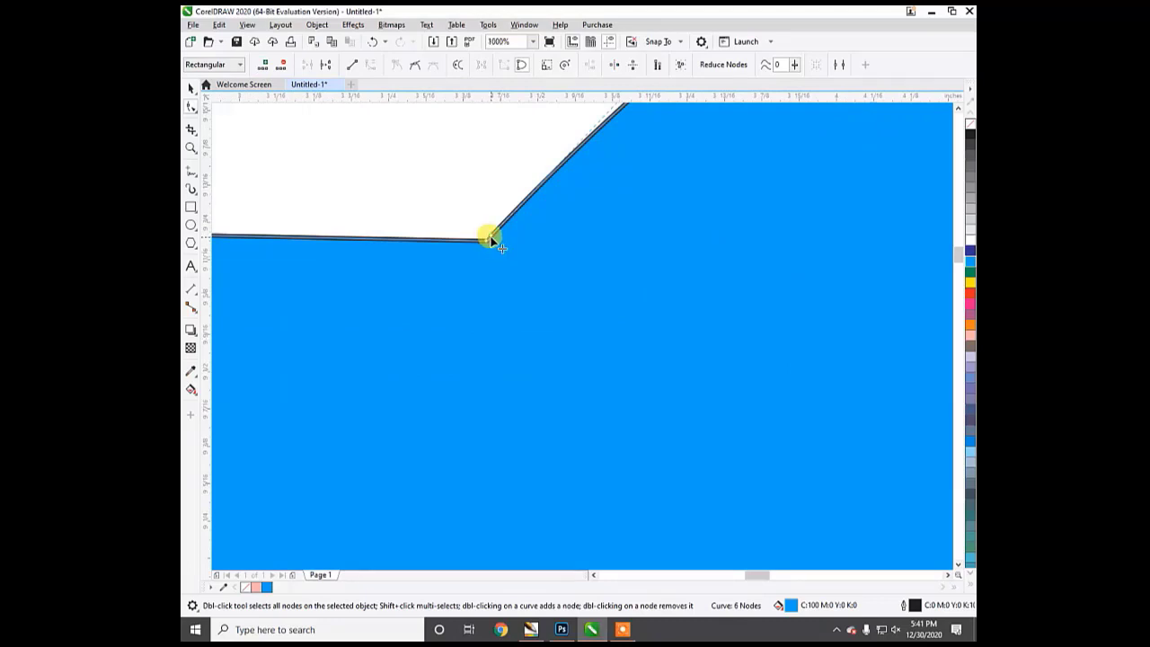
{"action": "scroll", "coordinate": [490, 239], "scroll_direction": "up", "scroll_amount": 4}
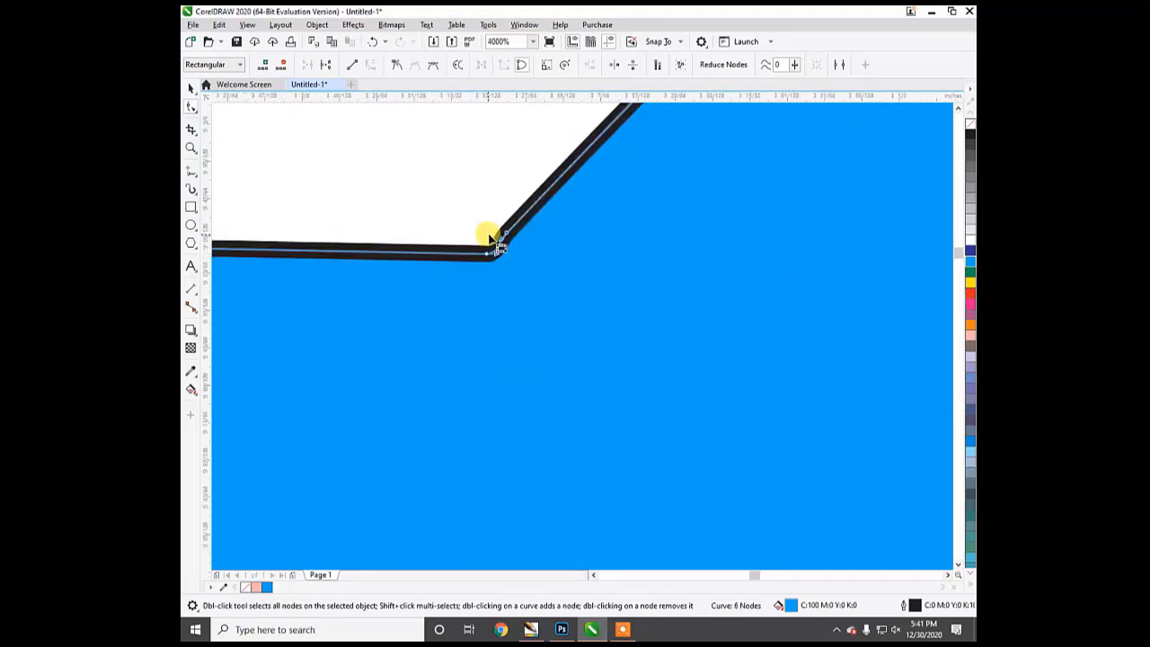
{"action": "left_click", "coordinate": [281, 64]}
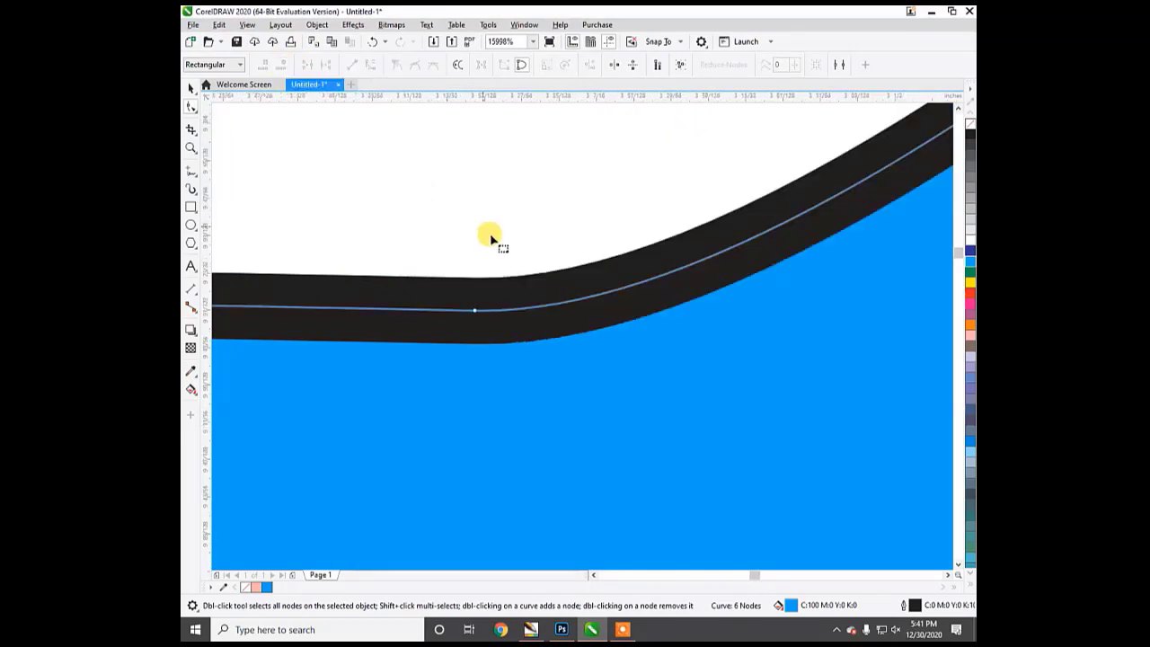
{"action": "scroll", "coordinate": [540, 286], "scroll_direction": "down", "scroll_amount": 10}
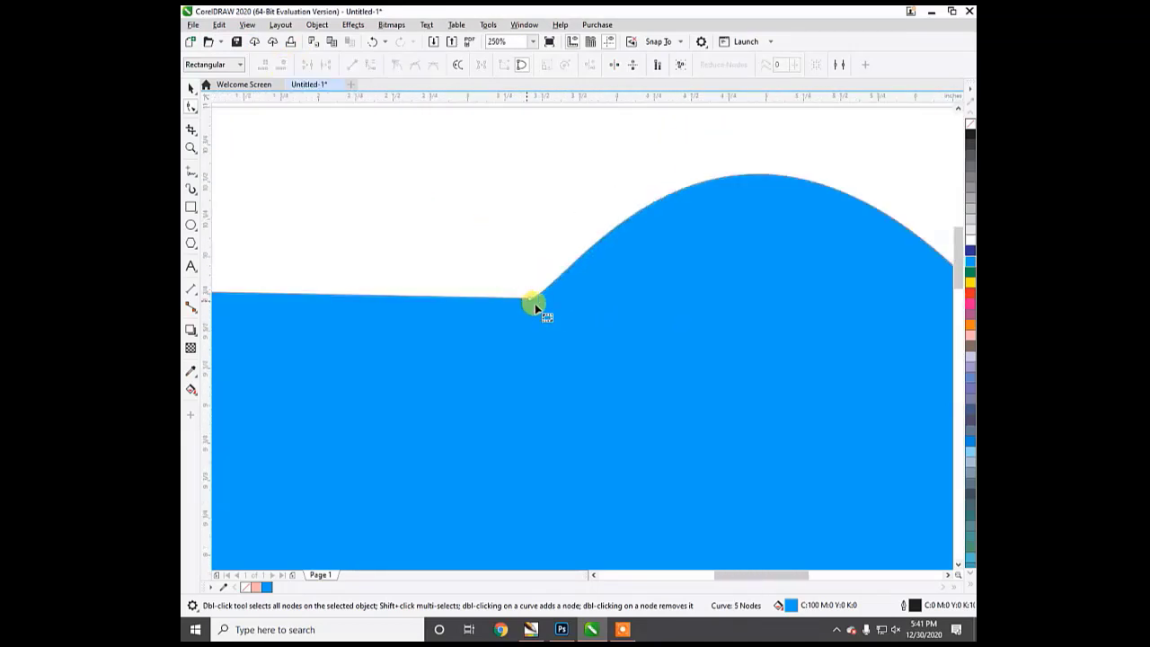
{"action": "scroll", "coordinate": [522, 259], "scroll_direction": "down", "scroll_amount": 2}
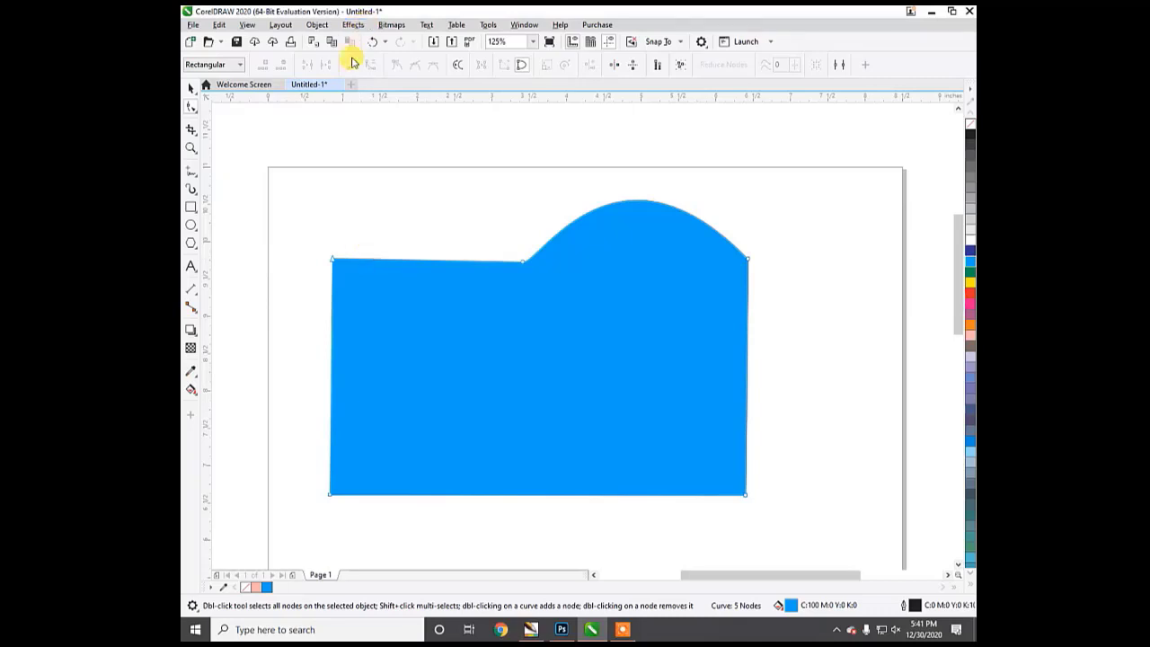
{"action": "scroll", "coordinate": [384, 183], "scroll_direction": "down", "scroll_amount": 2}
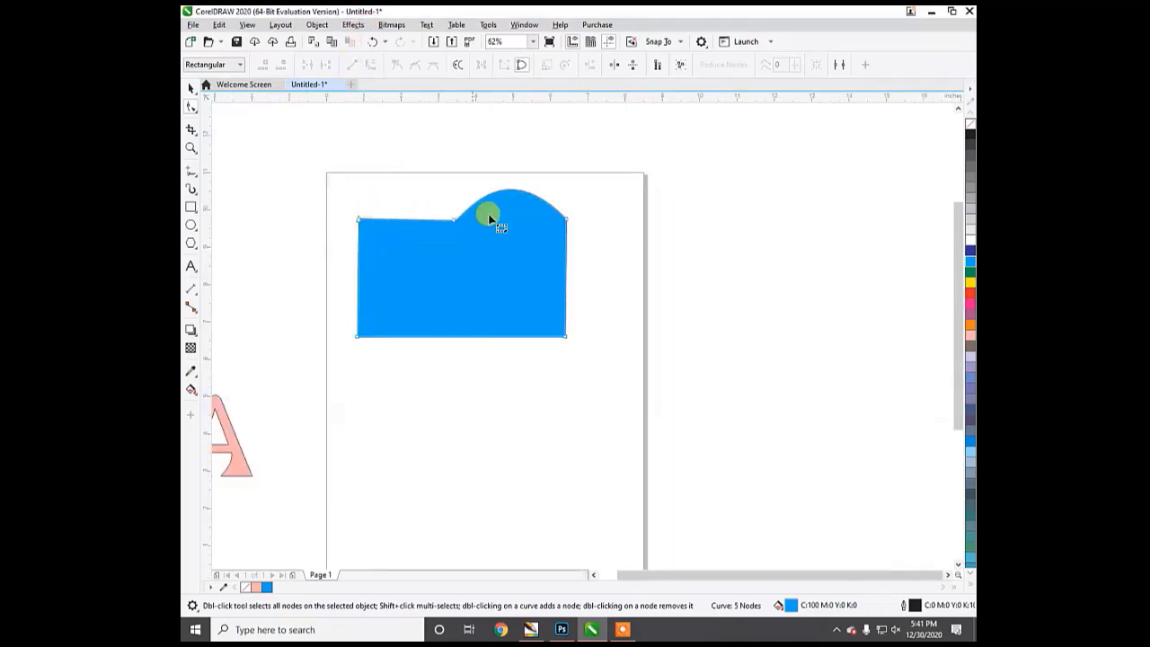
- Draw a rectangle about 6.7 by 4.1 inches below the blue shape and fill it red (C:0 M:100 Y:100 K:0)
{"action": "double_click", "coordinate": [513, 189]}
{"action": "left_click", "coordinate": [196, 207]}
{"action": "left_click_drag", "start_coordinate": [344, 400], "coordinate": [593, 553]}
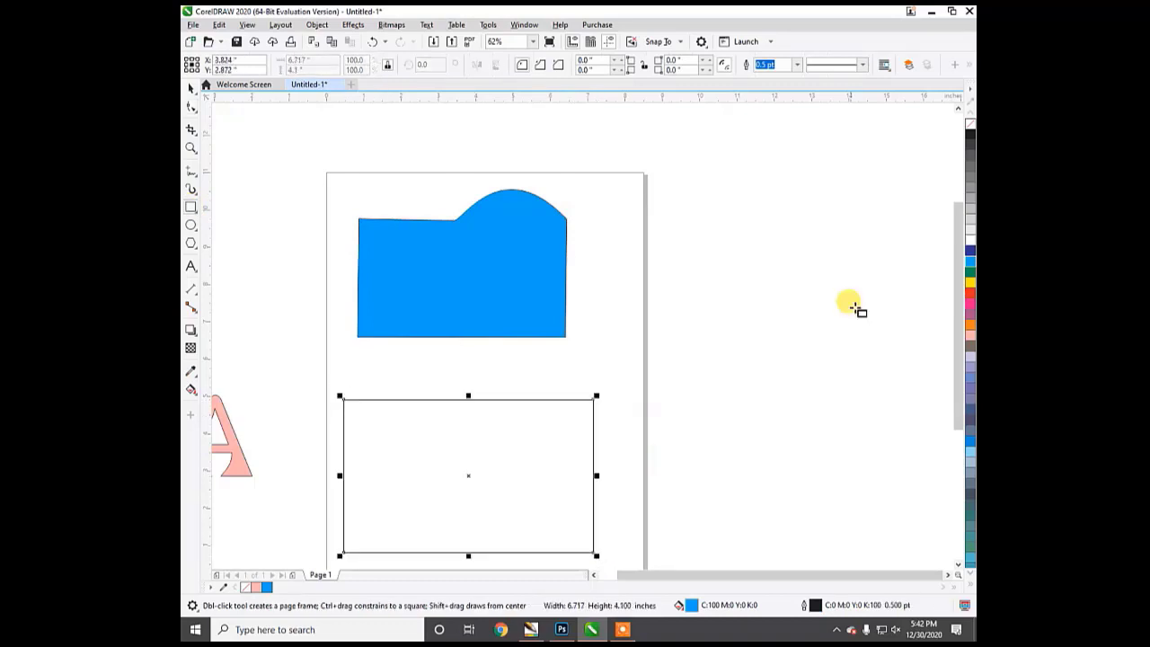
{"action": "left_click", "coordinate": [971, 293]}
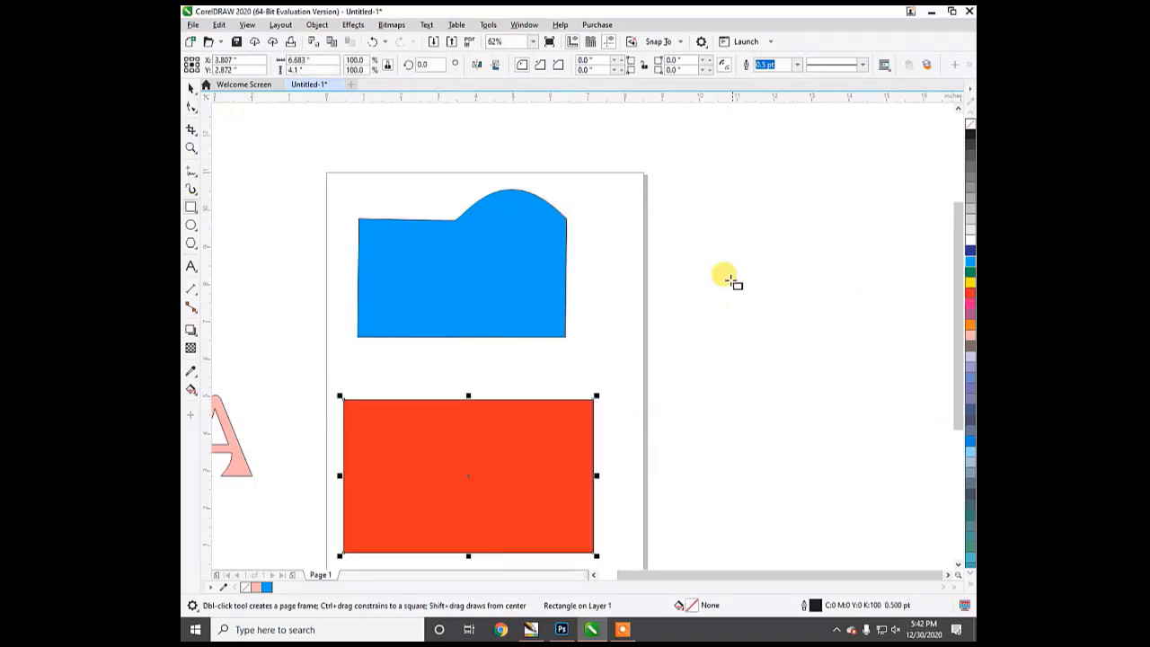
- Convert the red rectangle to curves and make its nodes editable with the Shape tool
{"action": "scroll", "coordinate": [732, 280], "scroll_direction": "down", "scroll_amount": 2}
{"action": "scroll", "coordinate": [564, 365], "scroll_direction": "up", "scroll_amount": 3}
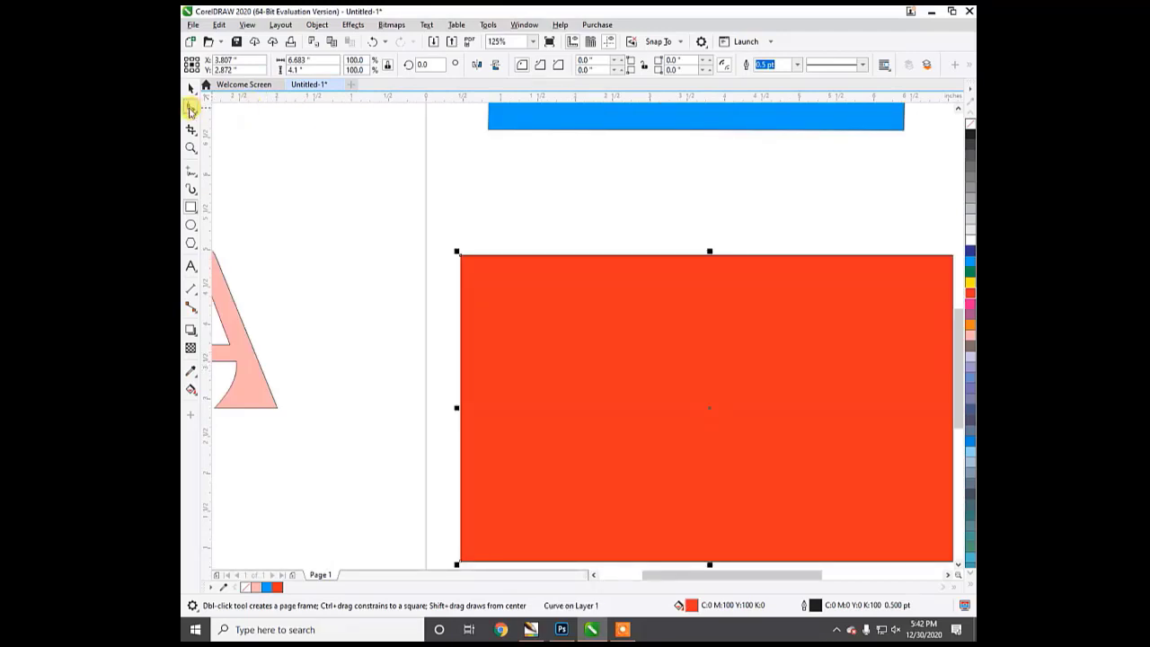
{"action": "left_click", "coordinate": [191, 107]}
{"action": "key", "text": "ctrl+q"}
{"action": "scroll", "coordinate": [374, 219], "scroll_direction": "down", "scroll_amount": 2}
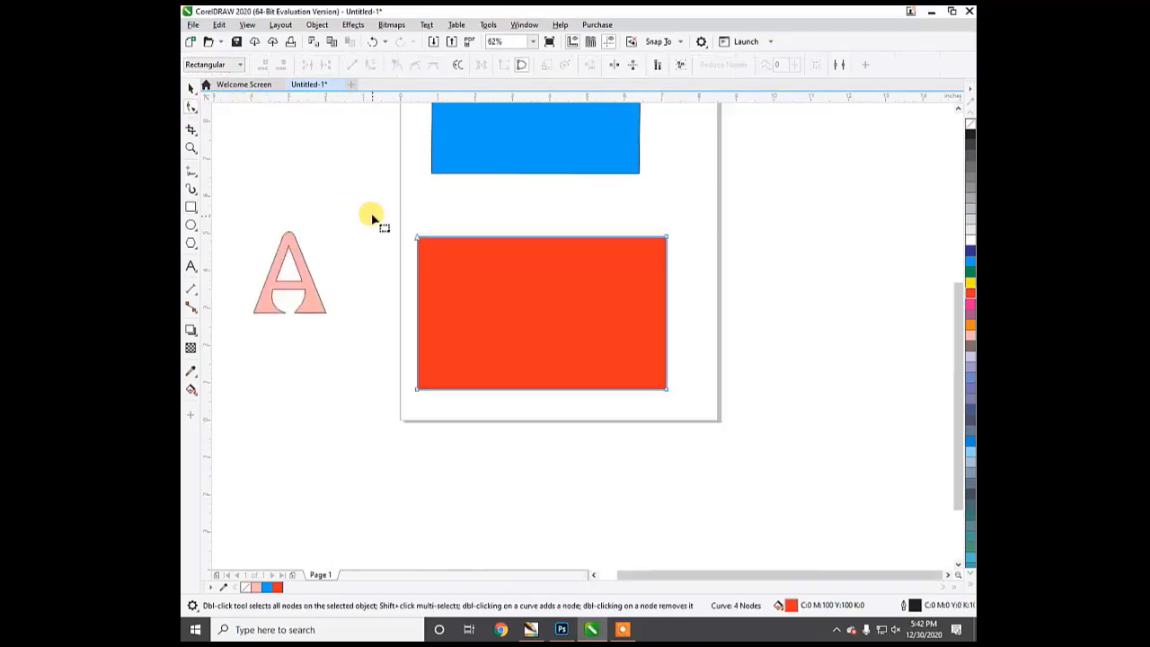
- Convert the red rectangle's top edge to a curve segment and bend its middle down about 1.27 inches
{"action": "left_click", "coordinate": [537, 247]}
{"action": "mouse_move", "coordinate": [536, 247]}
{"action": "left_mouse_down"}
{"action": "mouse_move", "coordinate": [538, 259]}
{"action": "mouse_move", "coordinate": [532, 238]}
{"action": "left_mouse_up"}
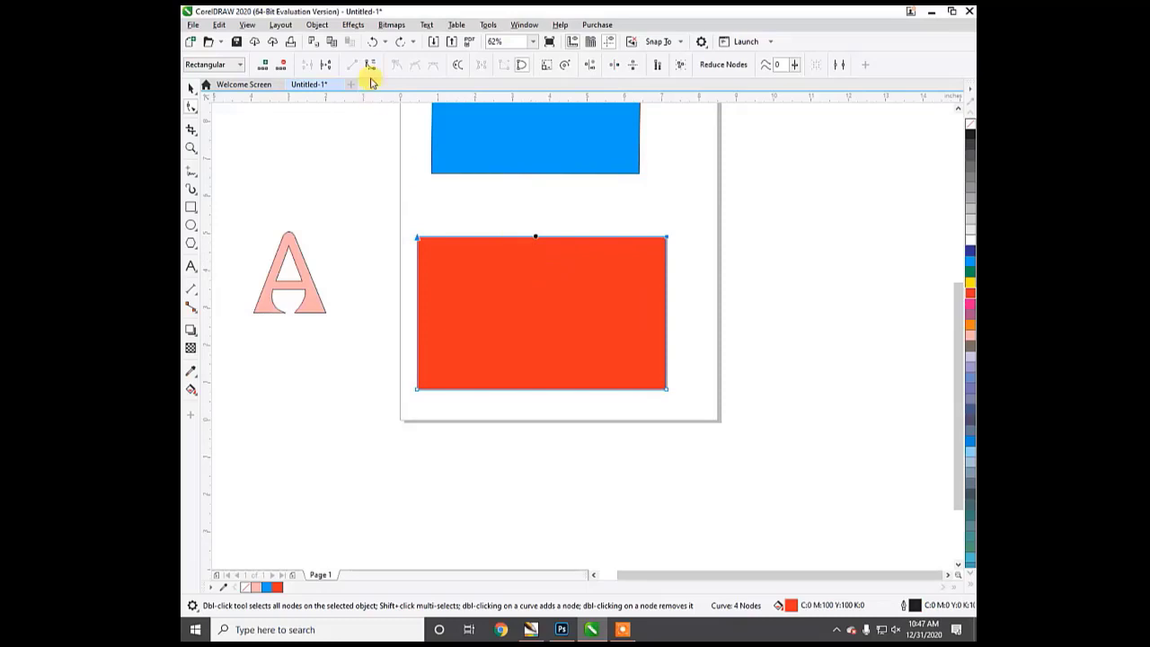
{"action": "left_click", "coordinate": [369, 67]}
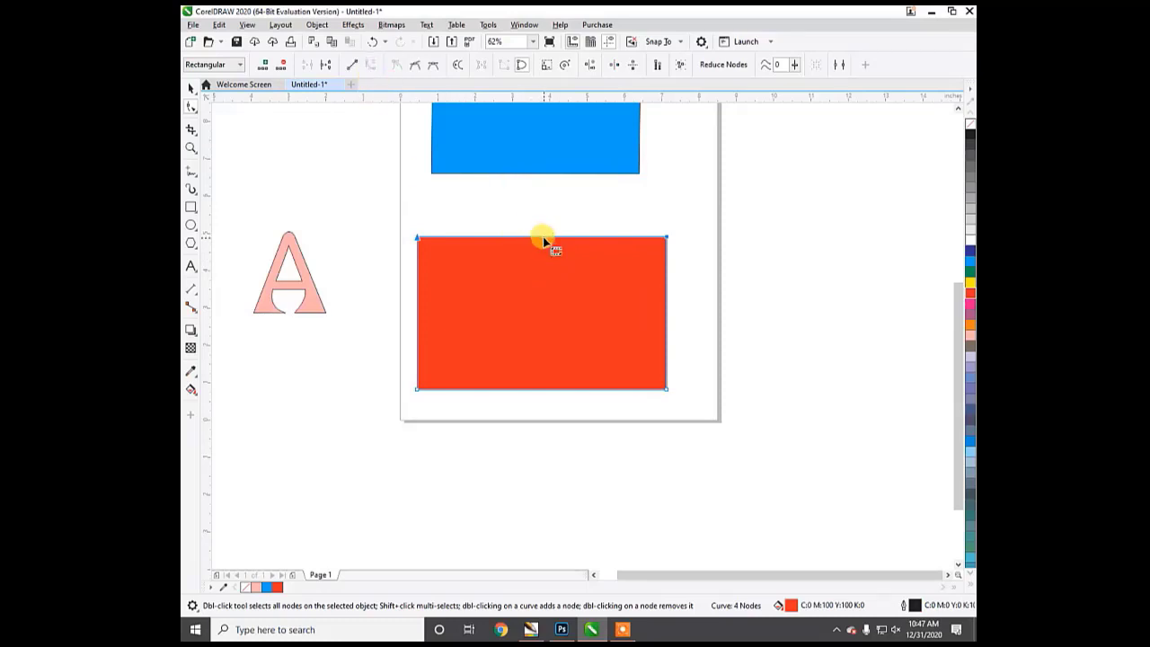
{"action": "left_click_drag", "start_coordinate": [539, 239], "coordinate": [537, 283]}
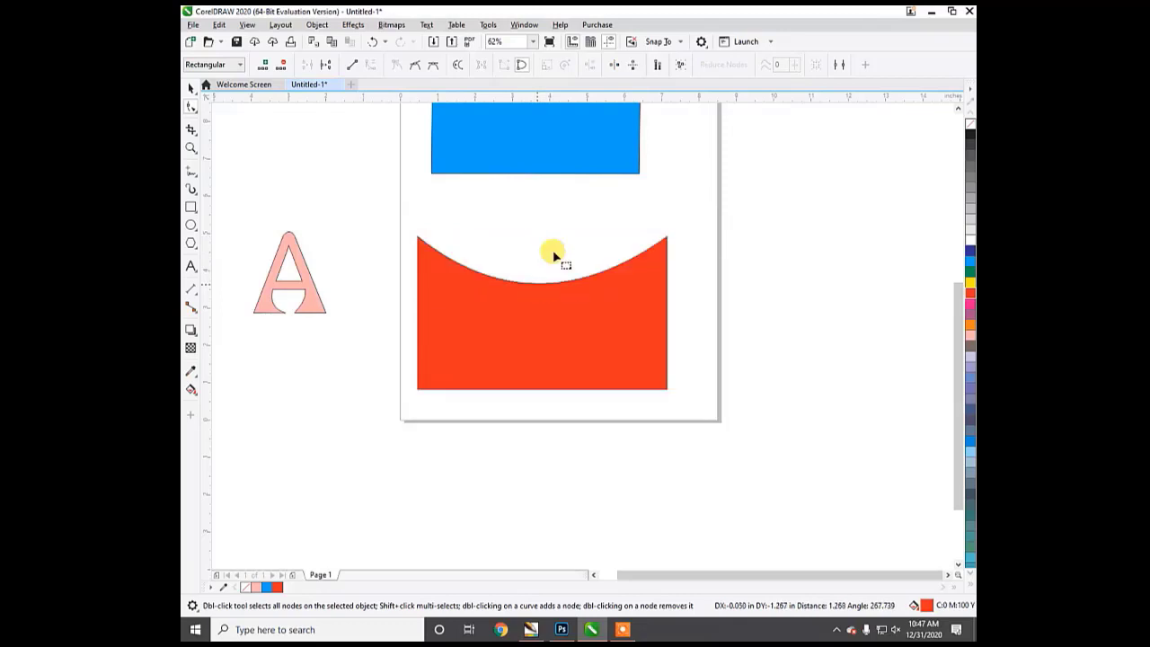
- Shape the red top edge into a wave by raising the right corner's curve handle and lowering the left corner's
{"action": "left_click", "coordinate": [666, 240]}
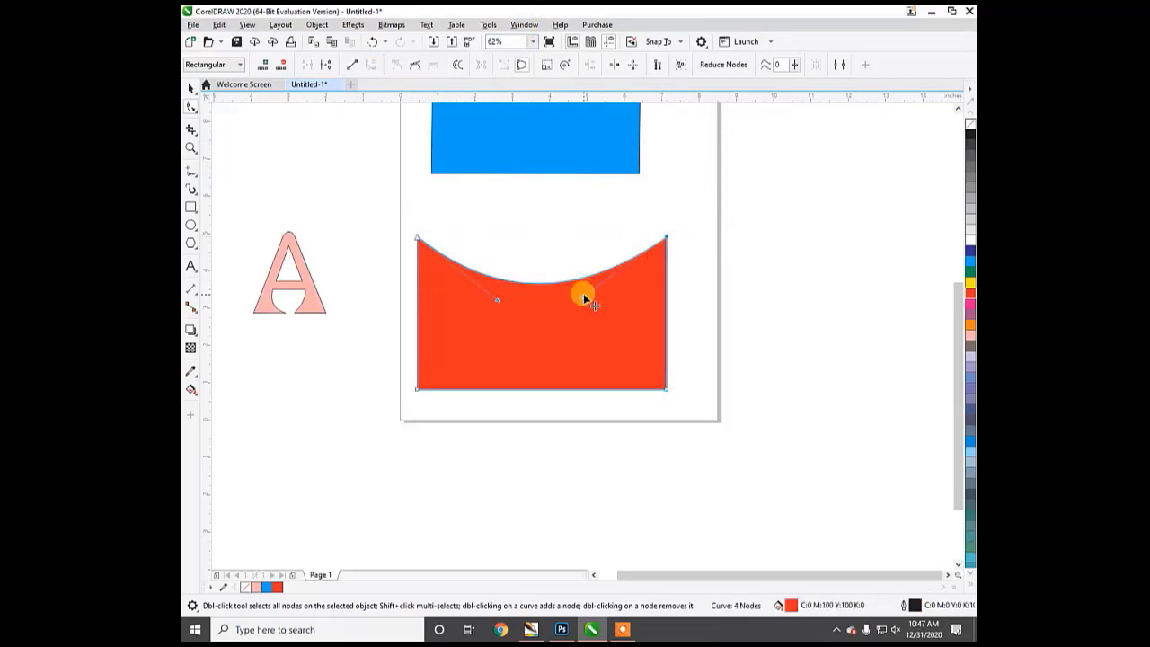
{"action": "left_click_drag", "start_coordinate": [583, 295], "coordinate": [618, 160]}
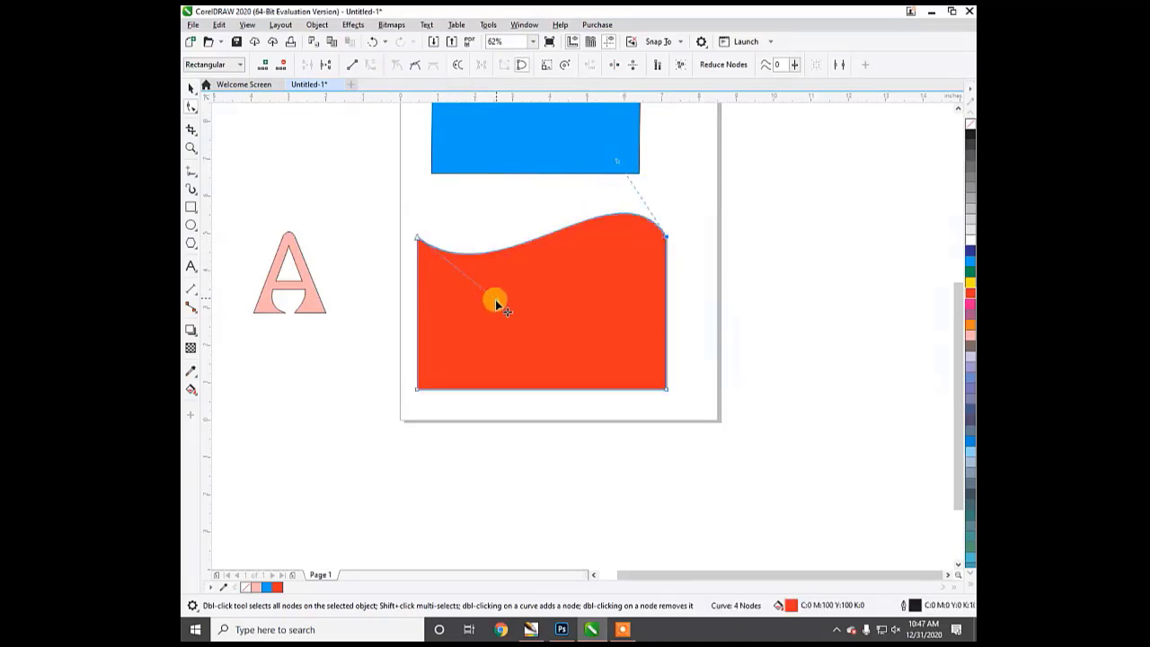
{"action": "mouse_move", "coordinate": [495, 301]}
{"action": "left_mouse_down"}
{"action": "mouse_move", "coordinate": [474, 338]}
{"action": "mouse_move", "coordinate": [502, 343]}
{"action": "left_mouse_up"}
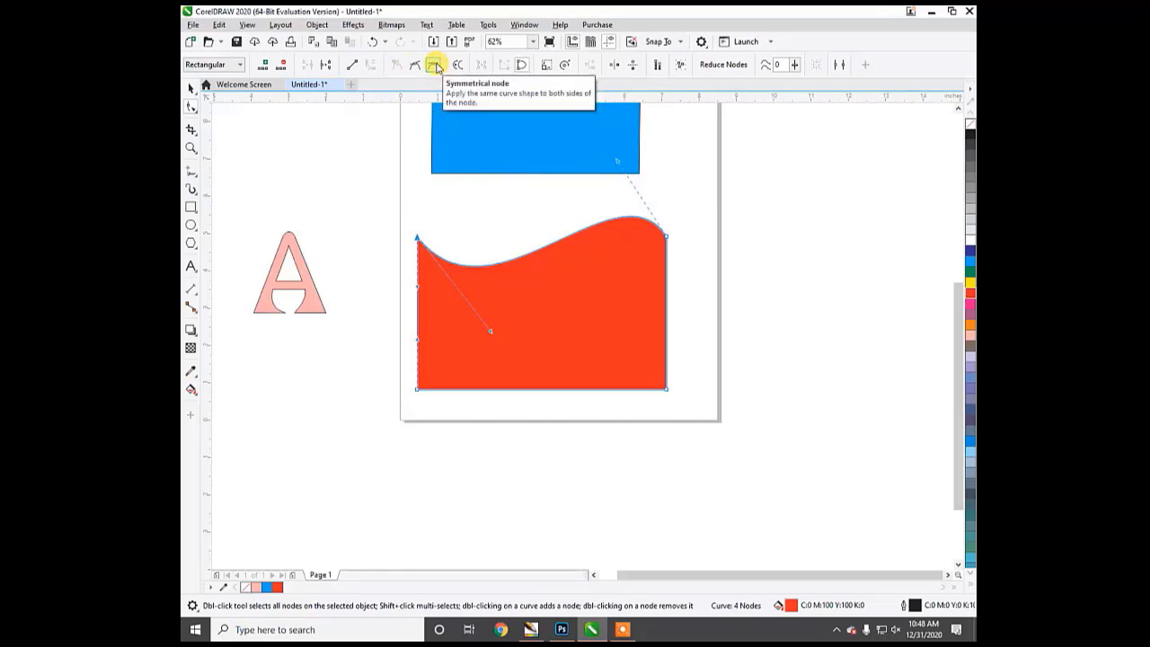
- Try making the red shape's upper-left corner node symmetrical, and undo the change
{"action": "left_click", "coordinate": [434, 67]}
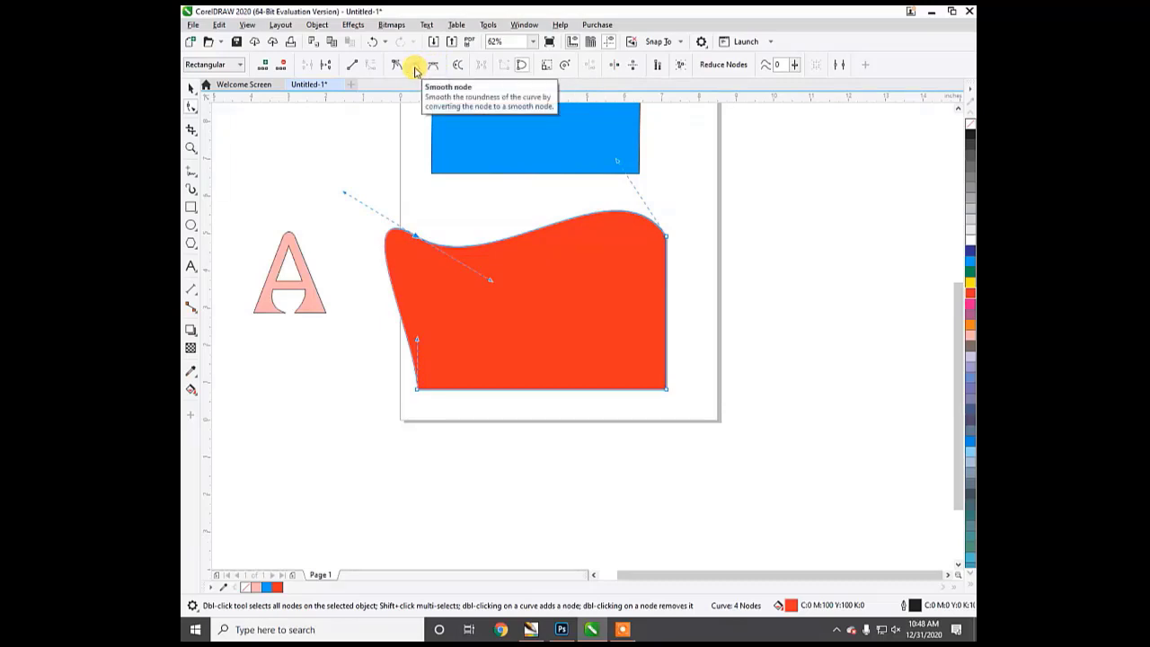
{"action": "left_click", "coordinate": [368, 250]}
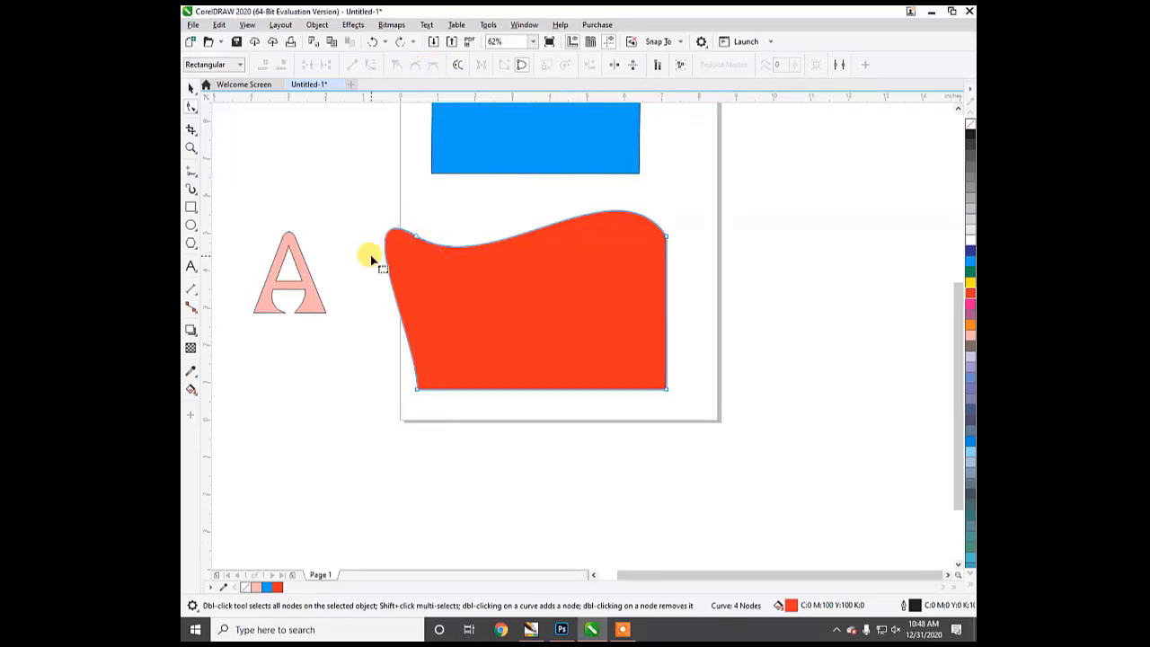
{"action": "key", "text": "ctrl+z"}
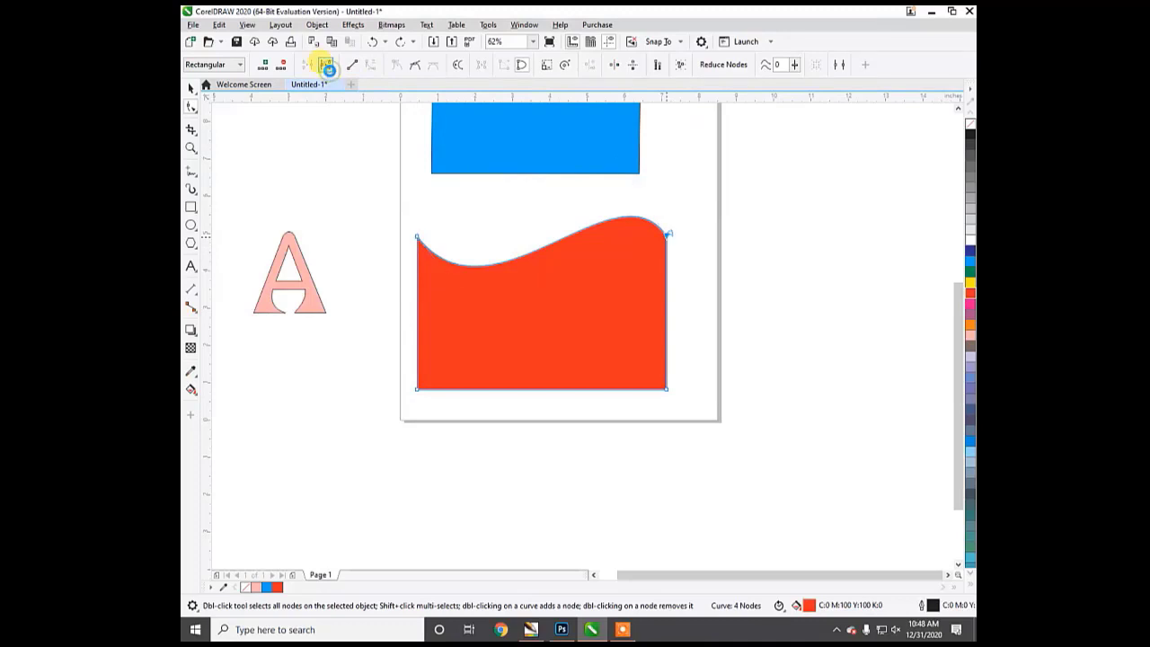
- Break the red shape's curve at the upper-right corner node and pull the two end nodes apart to the right
{"action": "left_click", "coordinate": [324, 64]}
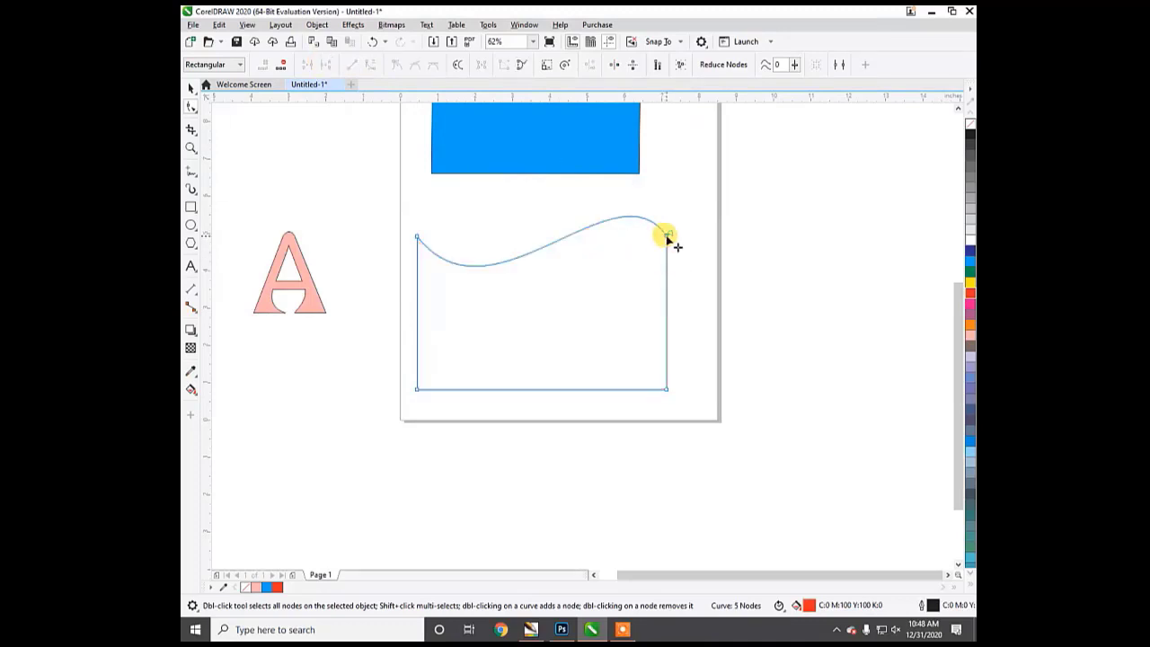
{"action": "left_click_drag", "start_coordinate": [666, 236], "coordinate": [852, 290]}
{"action": "left_click_drag", "start_coordinate": [667, 237], "coordinate": [827, 139]}
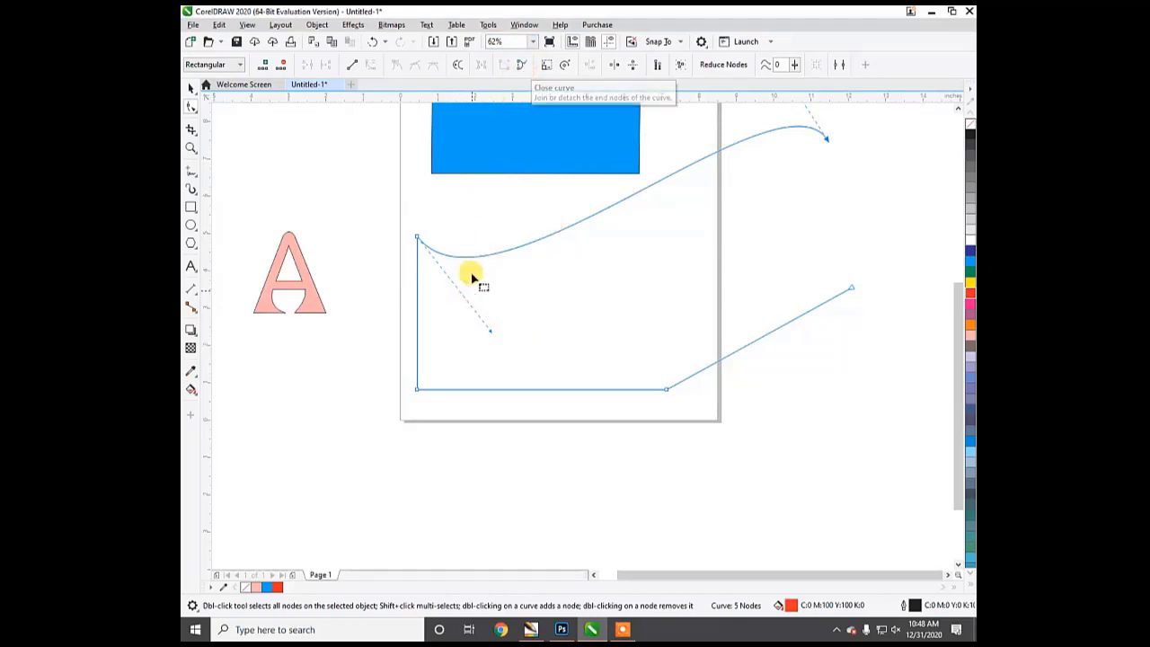
- Close the red shape's broken curve by joining its two separated end nodes with a straight segment
{"action": "left_click", "coordinate": [526, 68]}
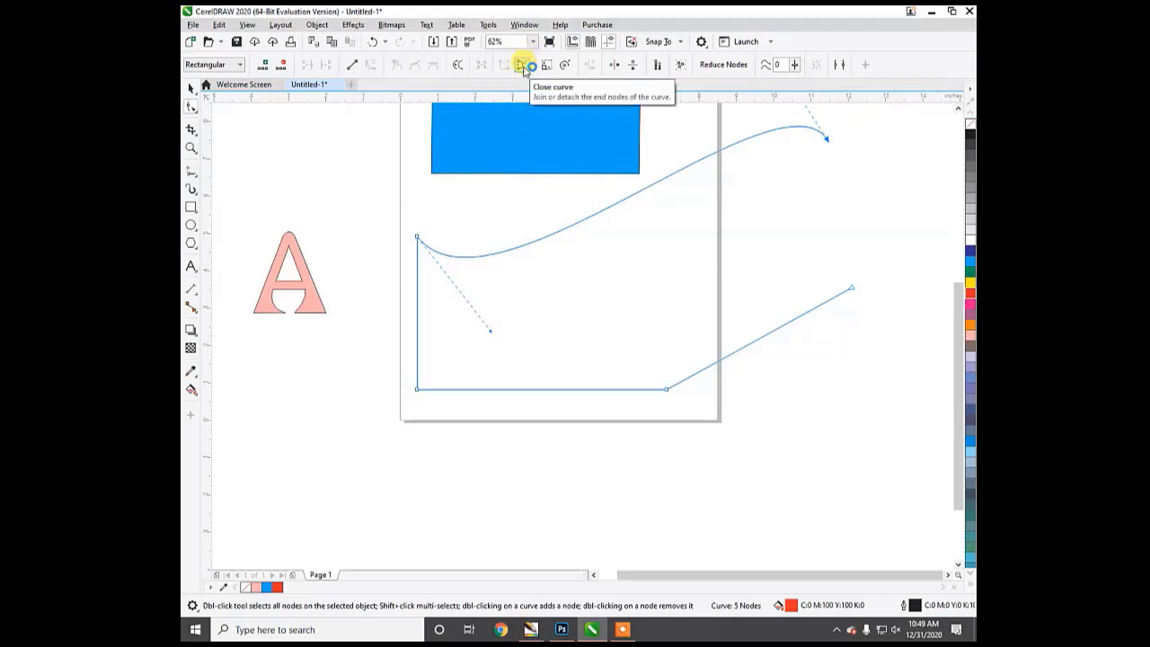
{"action": "left_click", "coordinate": [526, 69]}
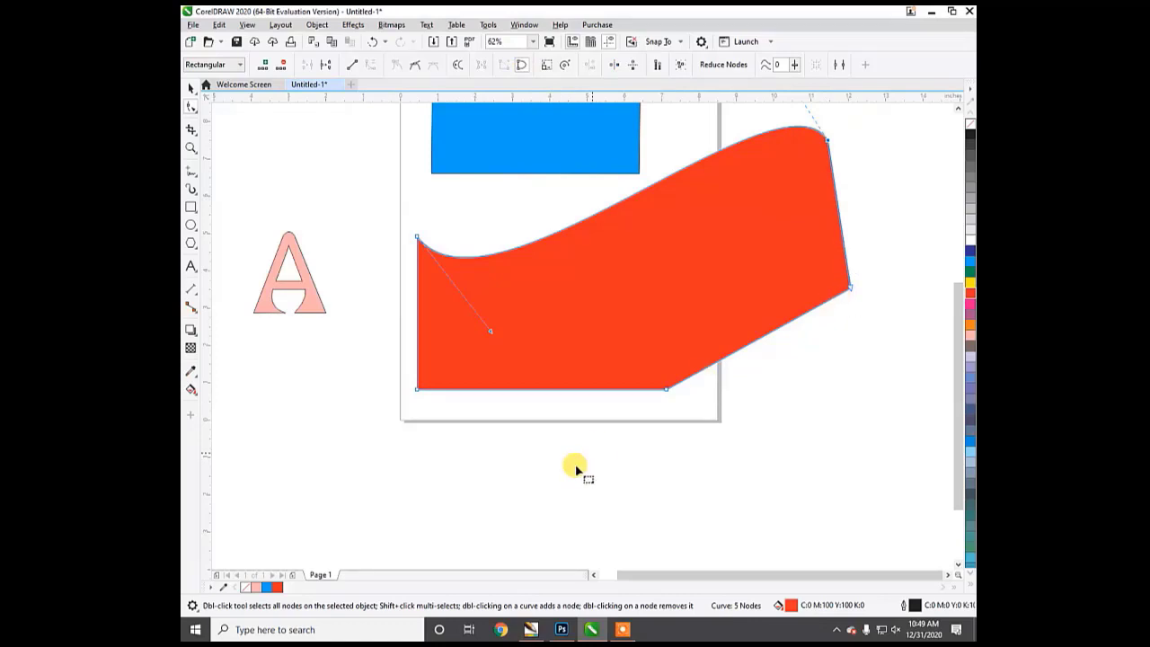
{"action": "scroll", "coordinate": [575, 468], "scroll_direction": "down", "scroll_amount": 2}
{"action": "scroll", "coordinate": [634, 359], "scroll_direction": "up", "scroll_amount": 2}
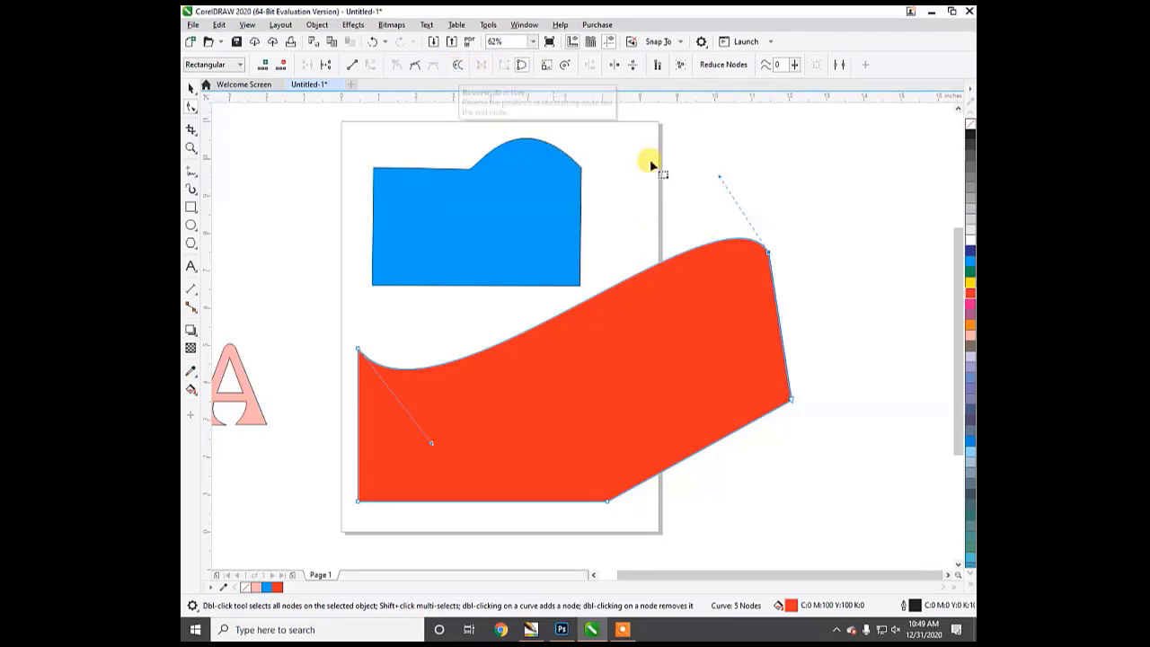
- Undo the closing, the end node moves and the curve break on the red shape
{"action": "key", "text": "ctrl+z"}
{"action": "key", "text": "ctrl+z"}
{"action": "key", "text": "ctrl+z"}
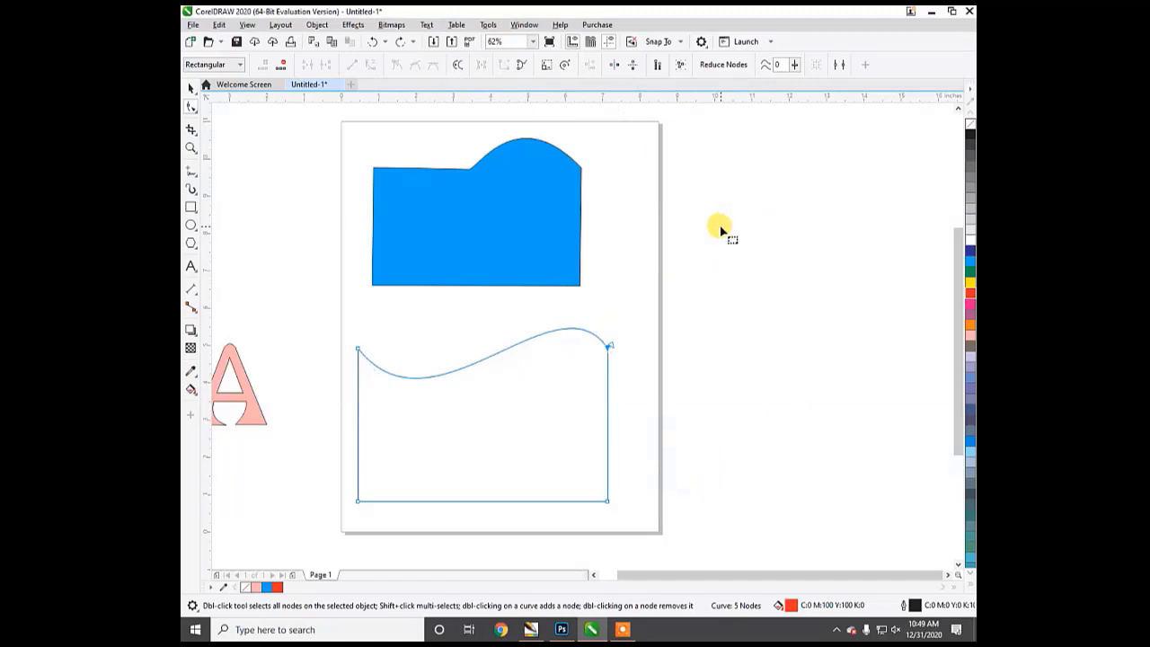
{"action": "key", "text": "ctrl+shift+z"}
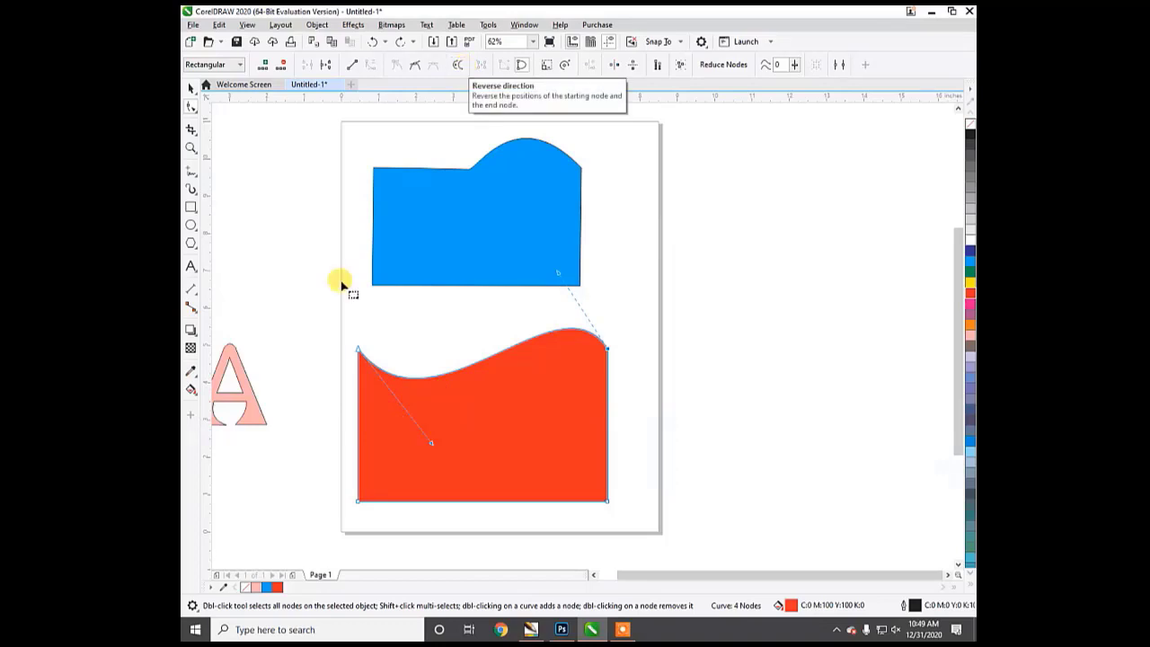
- Examine the start node marker at the red shape's upper-left corner at high magnification
{"action": "scroll", "coordinate": [364, 355], "scroll_direction": "up", "scroll_amount": 4}
{"action": "scroll", "coordinate": [416, 306], "scroll_direction": "up", "scroll_amount": 7}
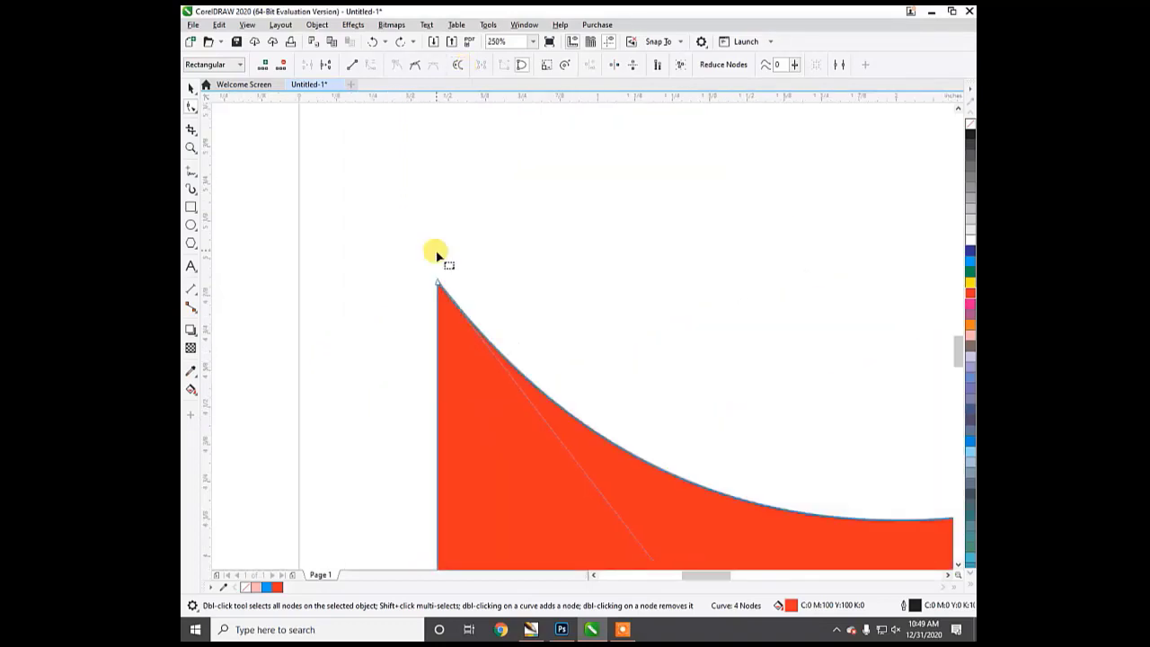
{"action": "scroll", "coordinate": [467, 293], "scroll_direction": "up", "scroll_amount": 7}
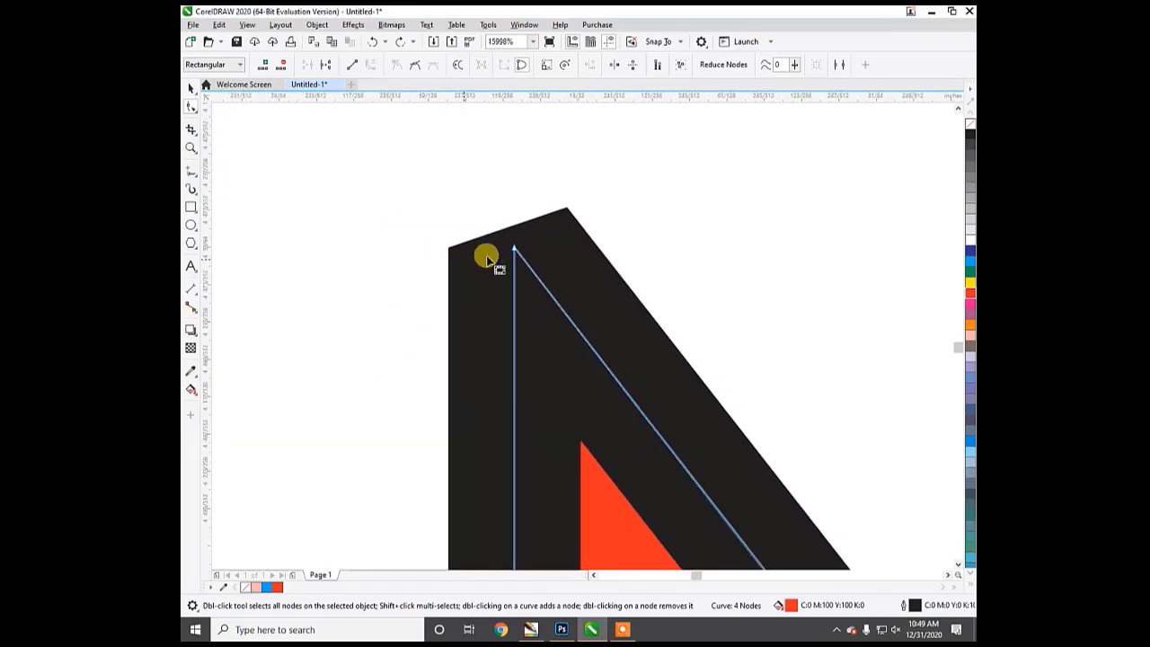
{"action": "scroll", "coordinate": [569, 233], "scroll_direction": "up", "scroll_amount": 3}
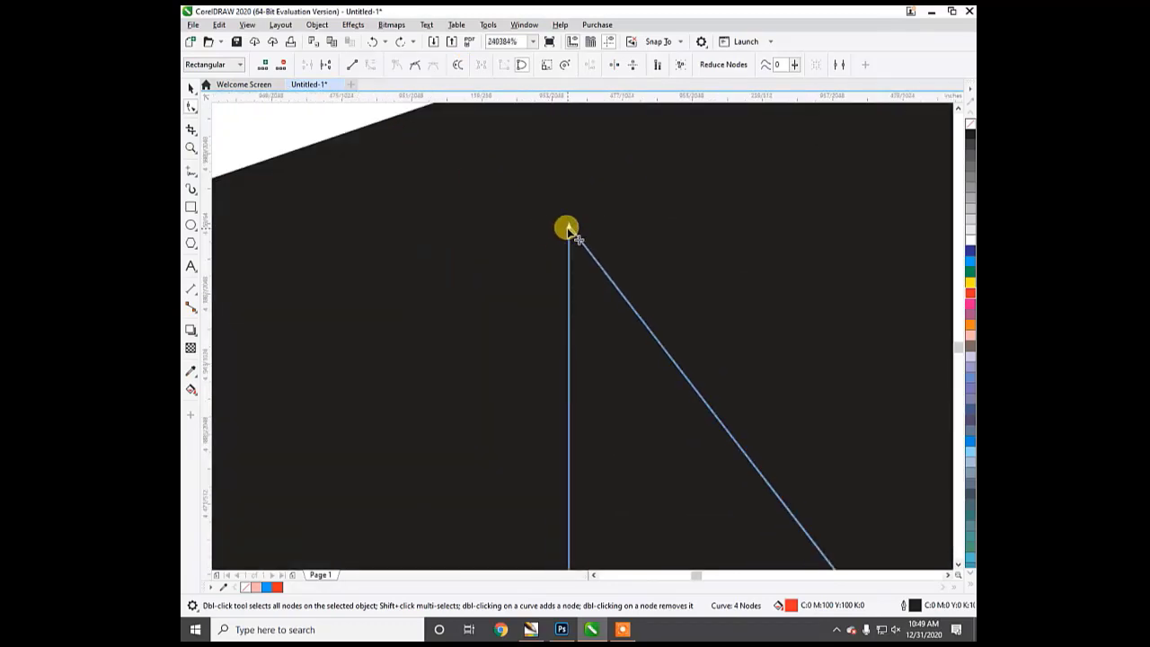
{"action": "scroll", "coordinate": [423, 254], "scroll_direction": "down", "scroll_amount": 8}
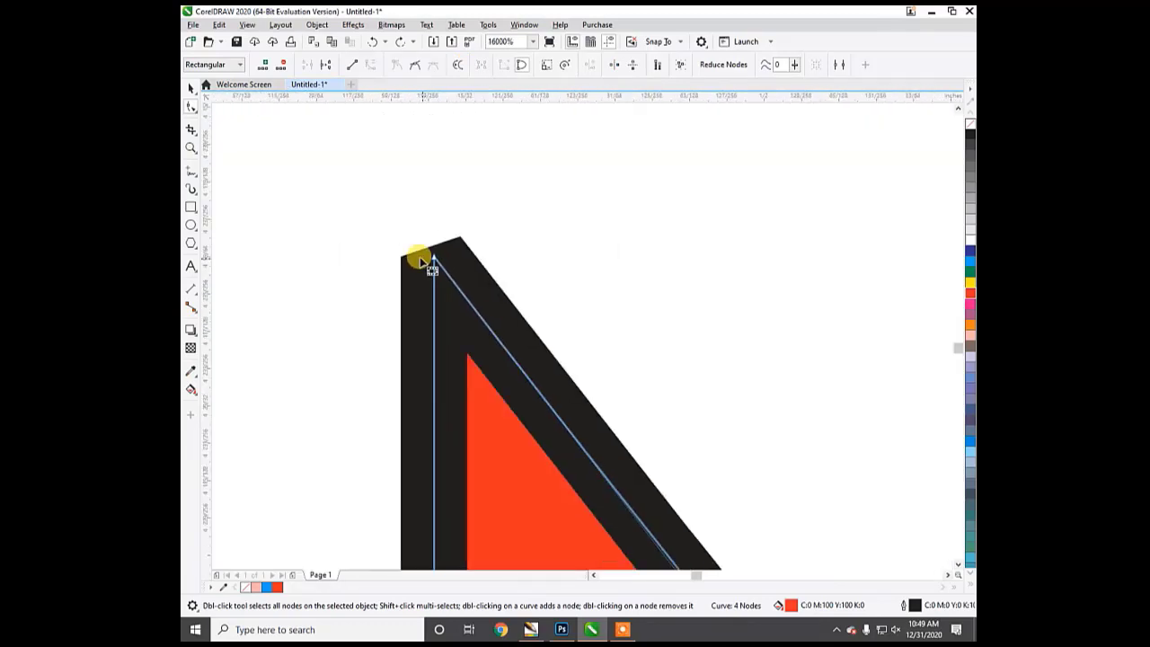
{"action": "scroll", "coordinate": [389, 246], "scroll_direction": "down", "scroll_amount": 4}
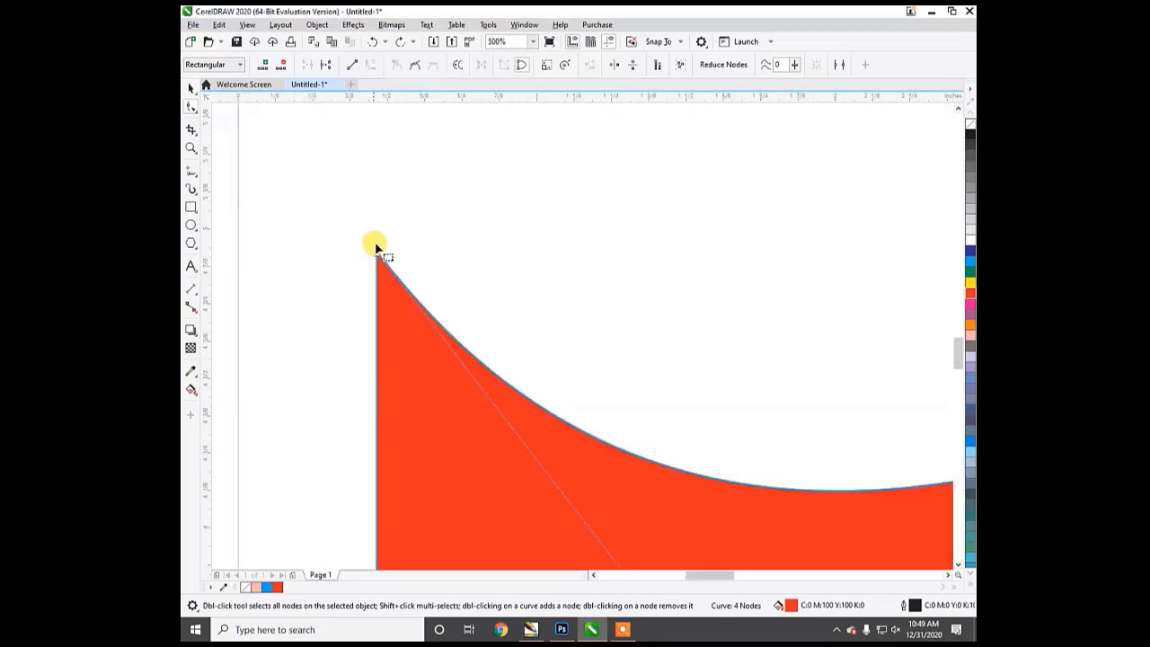
{"action": "scroll", "coordinate": [376, 235], "scroll_direction": "down", "scroll_amount": 3}
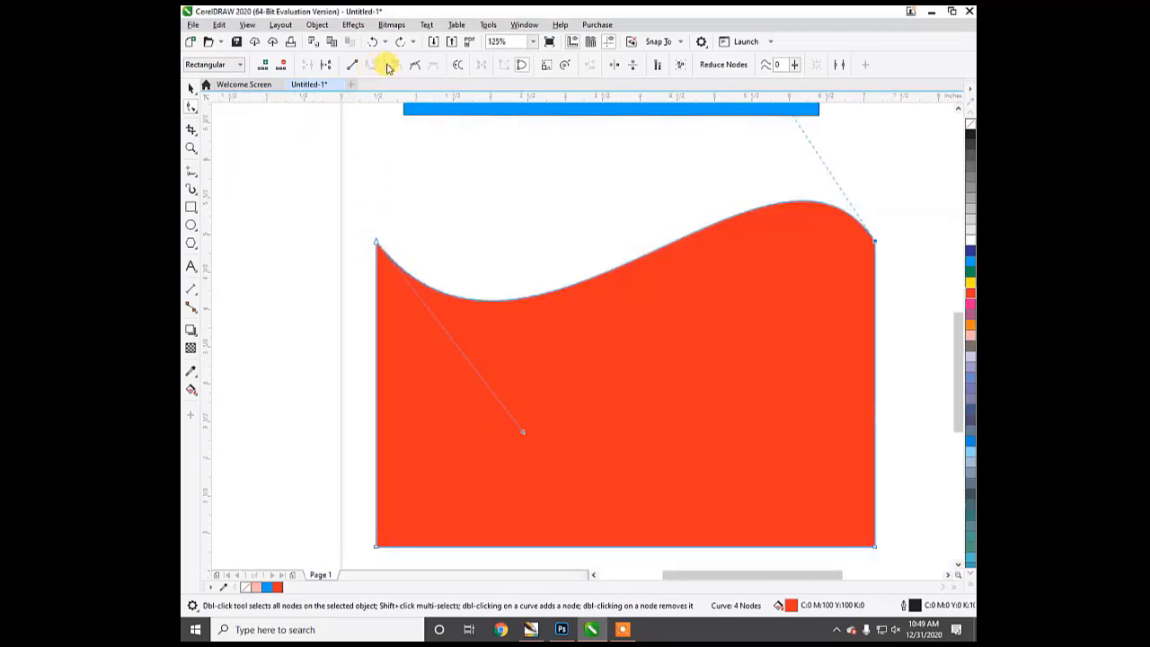
- Reverse the red shape's curve direction, check the upper-left start node up close, and reverse the direction twice more
{"action": "left_click", "coordinate": [457, 65]}
{"action": "scroll", "coordinate": [377, 241], "scroll_direction": "up", "scroll_amount": 3}
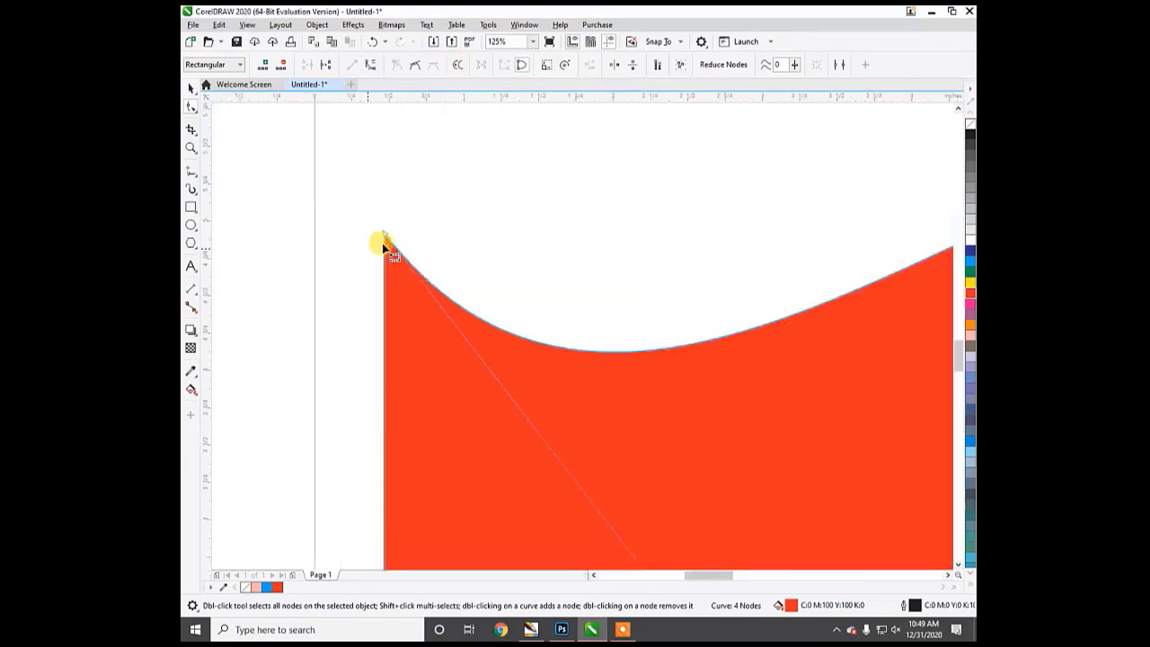
{"action": "scroll", "coordinate": [384, 240], "scroll_direction": "up", "scroll_amount": 3}
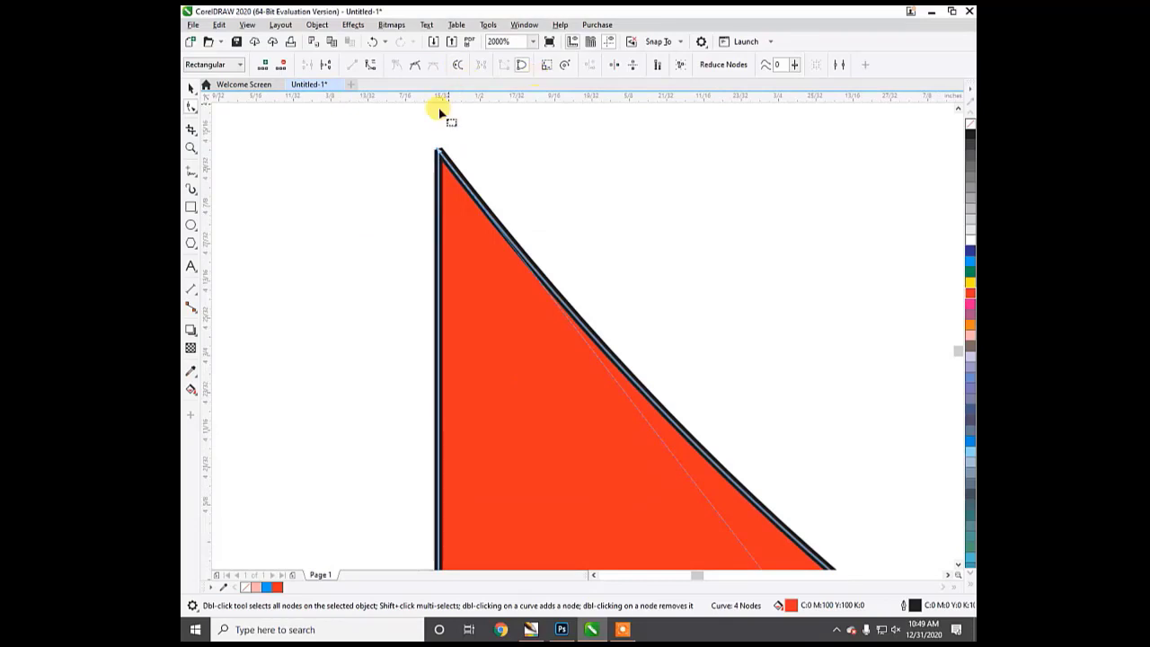
{"action": "scroll", "coordinate": [442, 126], "scroll_direction": "up", "scroll_amount": 2}
{"action": "scroll", "coordinate": [470, 419], "scroll_direction": "up", "scroll_amount": 5}
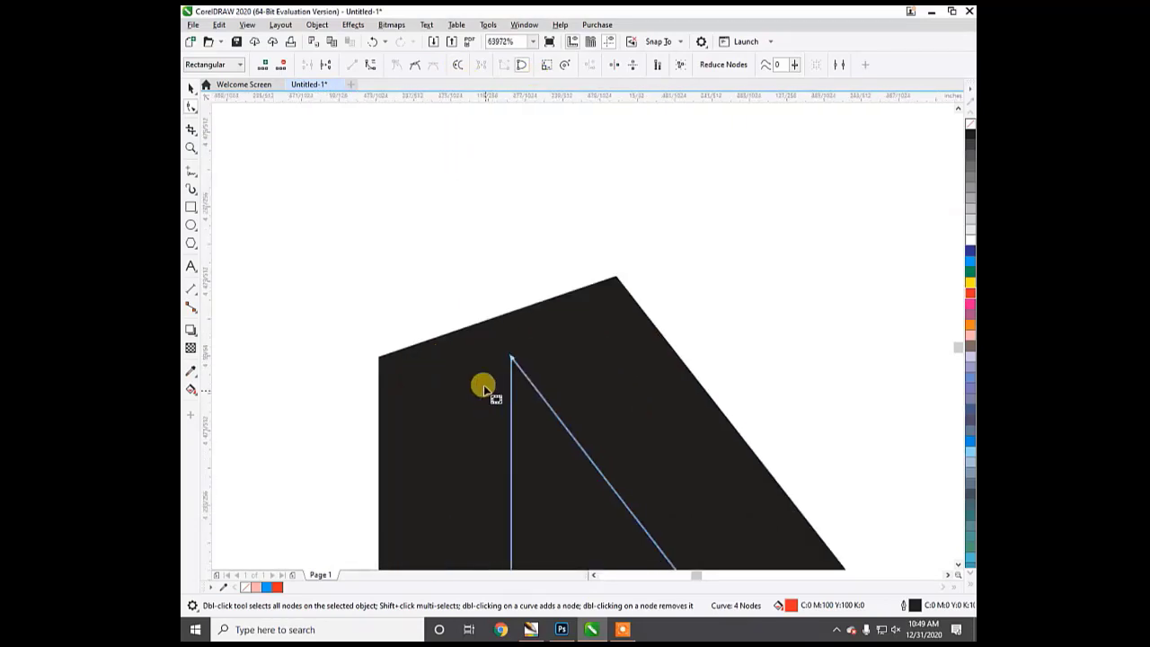
{"action": "scroll", "coordinate": [539, 333], "scroll_direction": "up", "scroll_amount": 1}
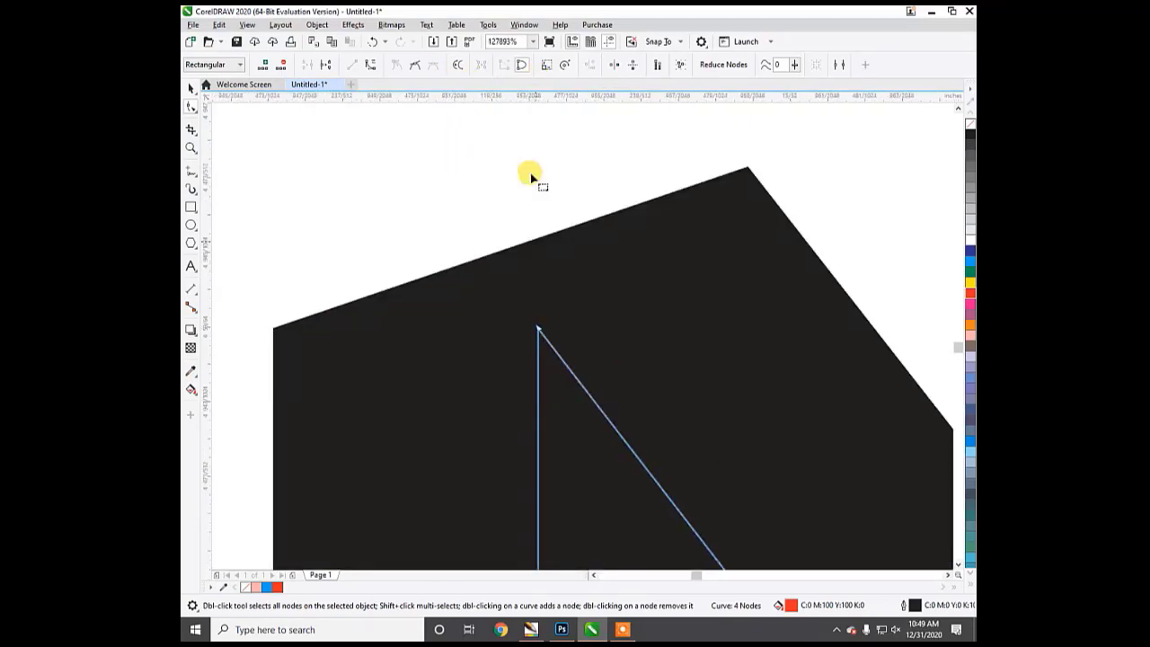
{"action": "left_click", "coordinate": [461, 68]}
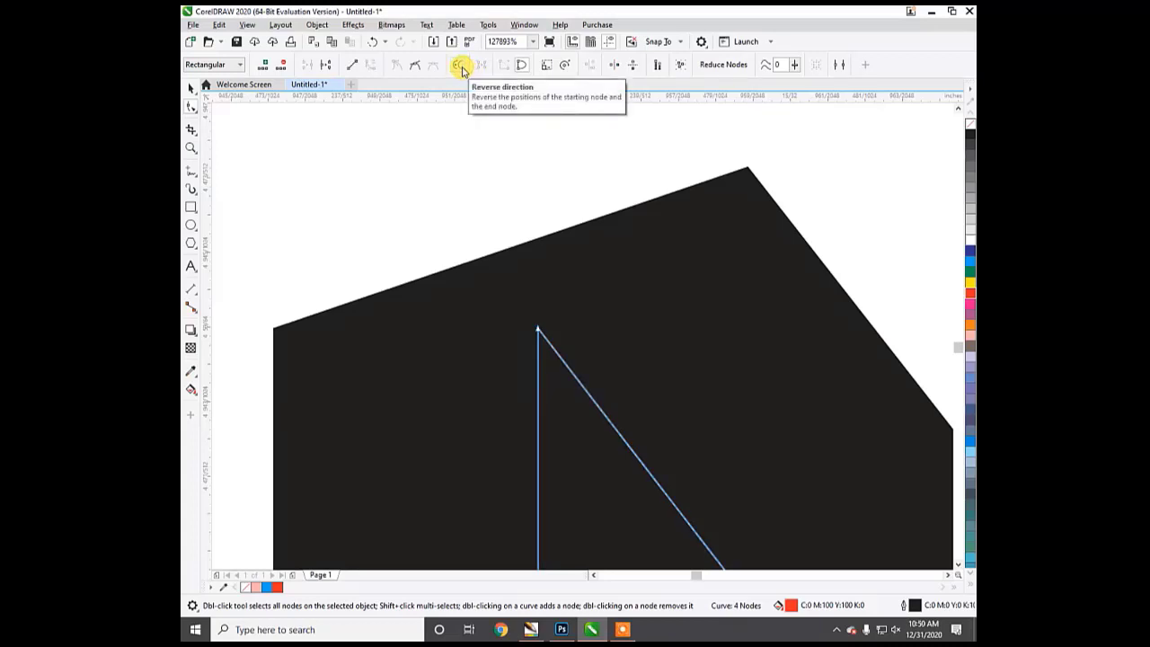
{"action": "left_click", "coordinate": [461, 68]}
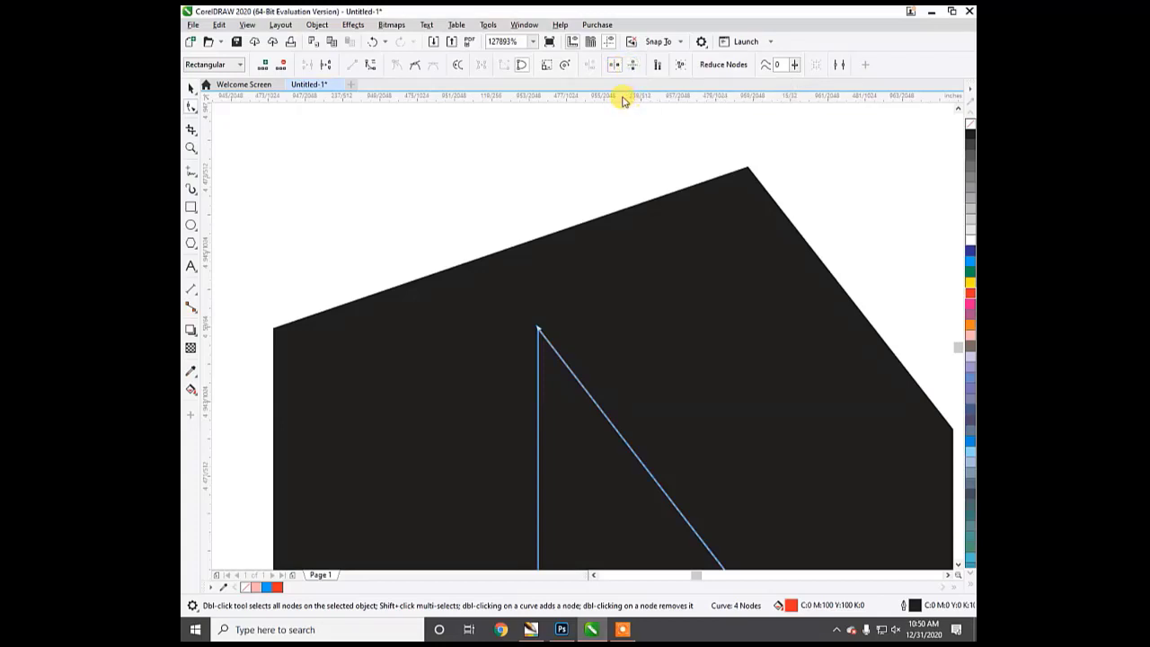
- Select all nodes of the red shape and delete the whole shape from the page
{"action": "left_click", "coordinate": [658, 67]}
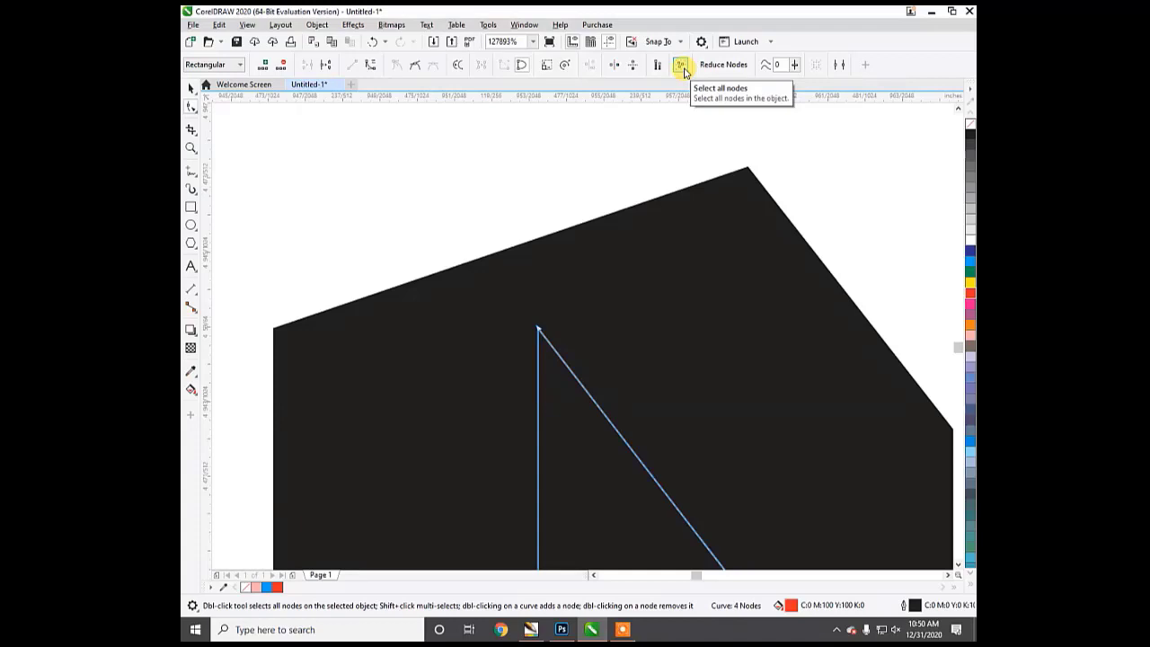
{"action": "scroll", "coordinate": [339, 329], "scroll_direction": "down", "scroll_amount": 4}
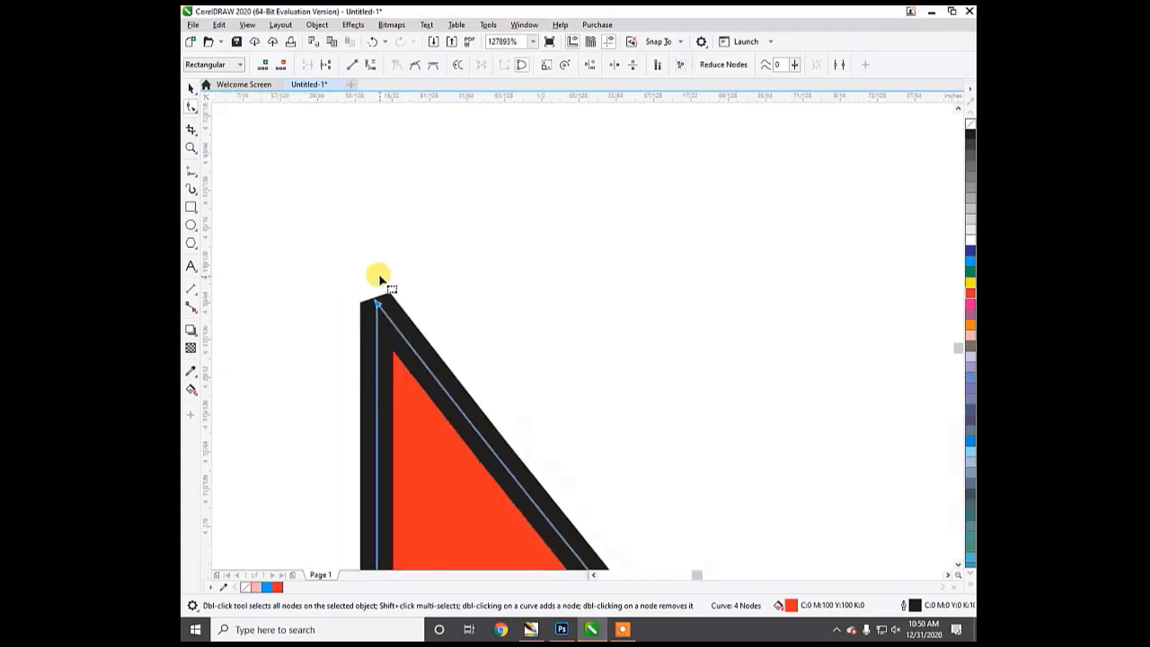
{"action": "scroll", "coordinate": [383, 260], "scroll_direction": "down", "scroll_amount": 5}
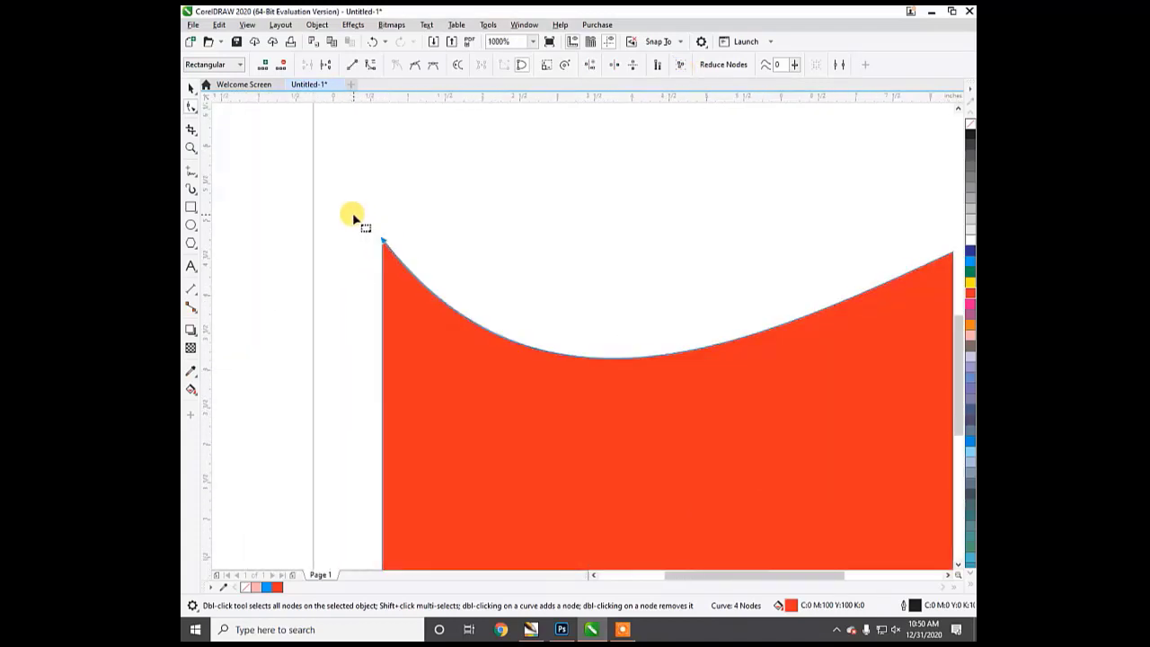
{"action": "scroll", "coordinate": [353, 217], "scroll_direction": "down", "scroll_amount": 4}
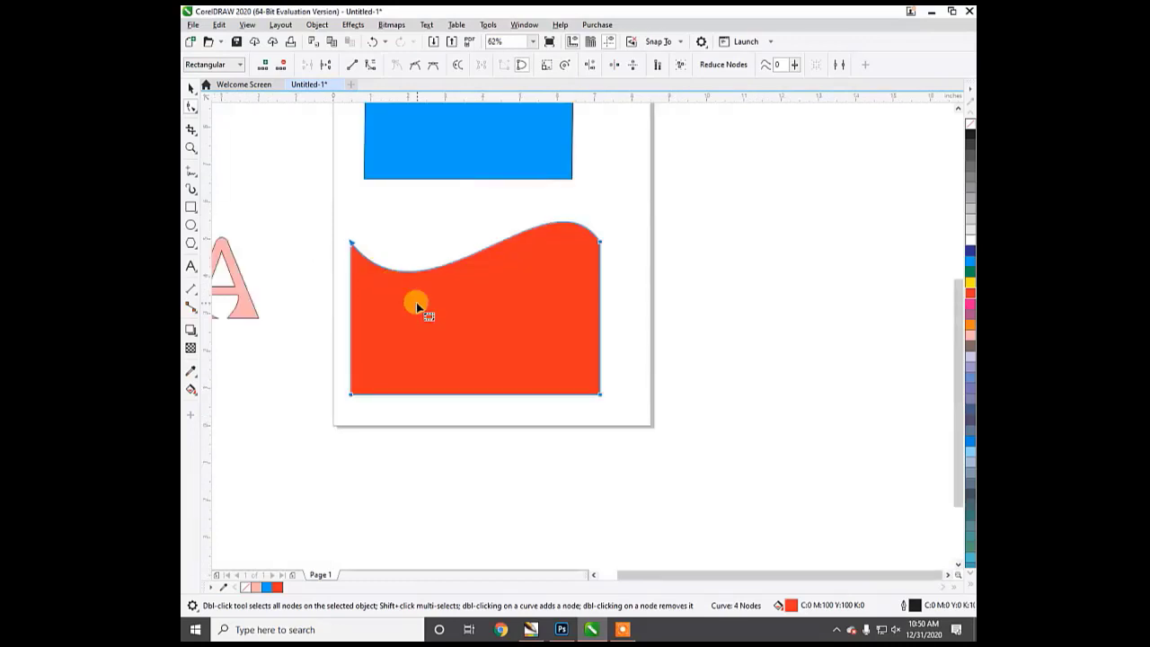
{"action": "key", "text": "Delete"}
{"action": "left_click", "coordinate": [431, 171]}
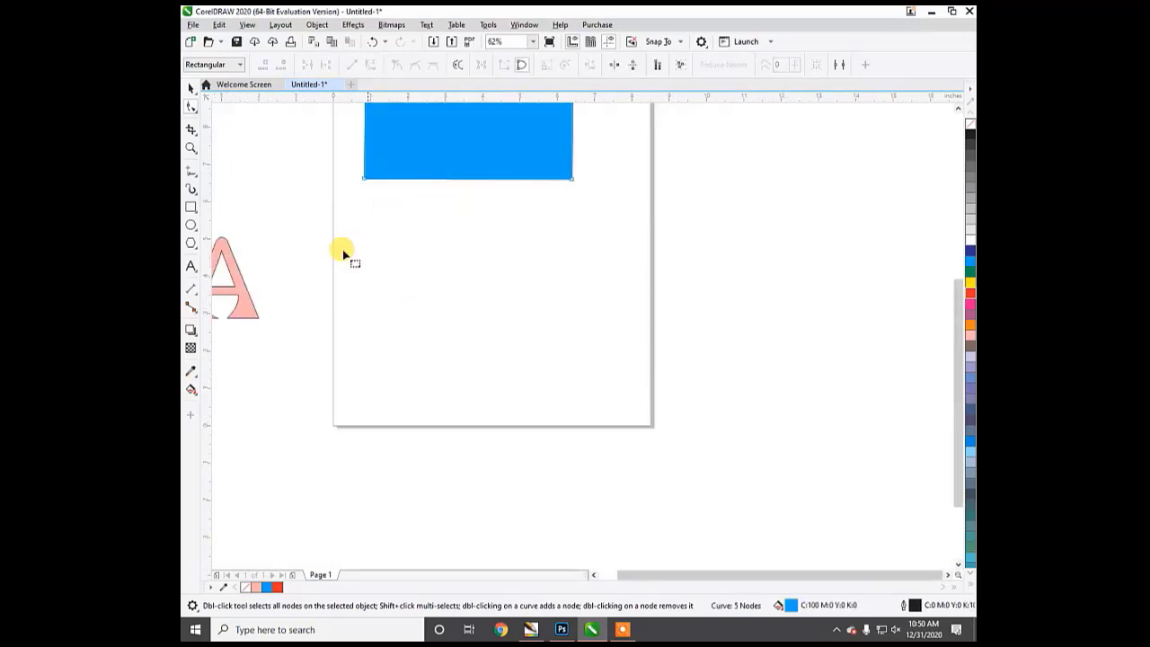
{"action": "left_click", "coordinate": [241, 294]}
{"action": "left_click", "coordinate": [406, 180]}
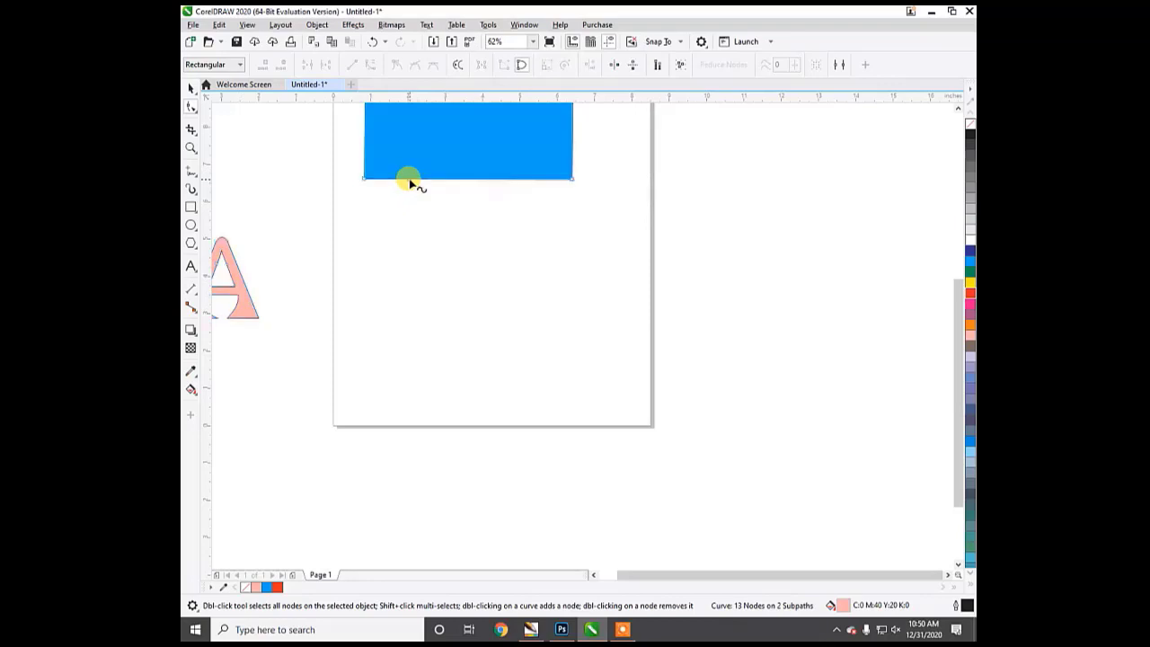
{"action": "left_click", "coordinate": [620, 631]}
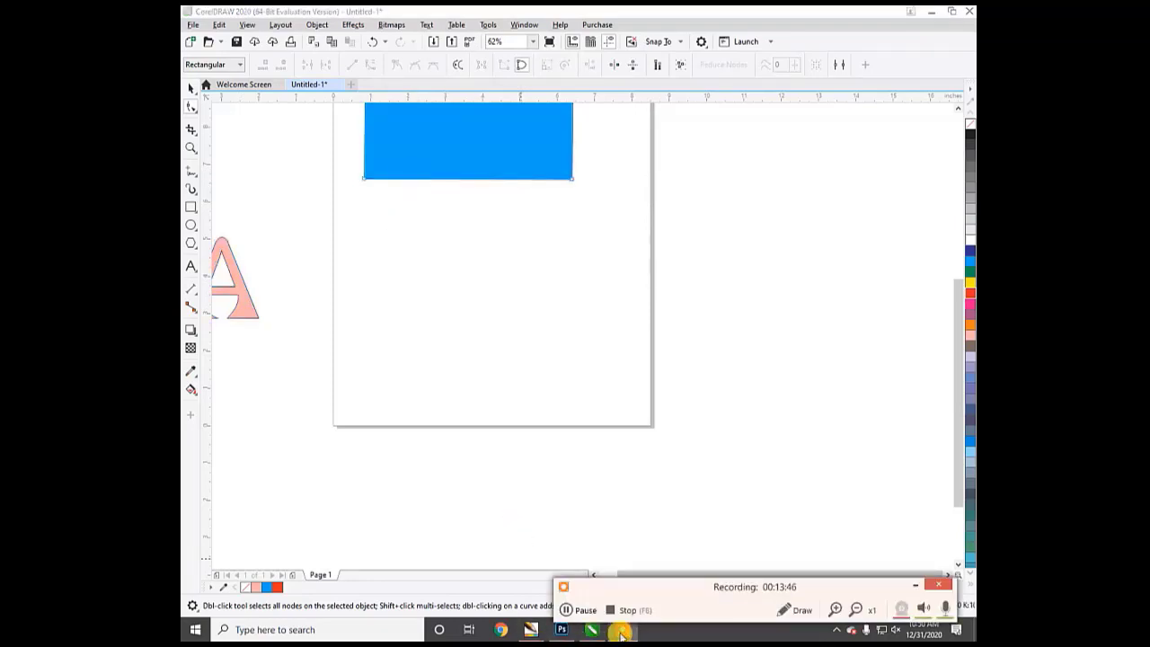
{"action": "left_click", "coordinate": [589, 614]}
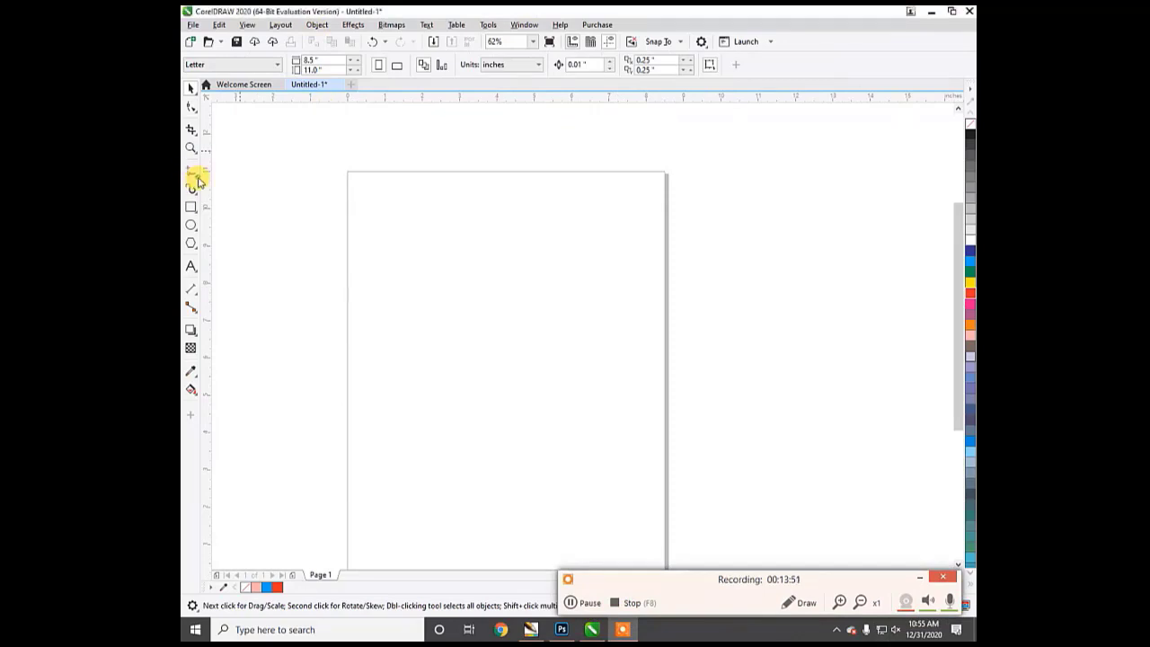
- Draw a 2-Point Line about 8.5 inches long along the page's top edge
{"action": "left_click", "coordinate": [192, 177]}
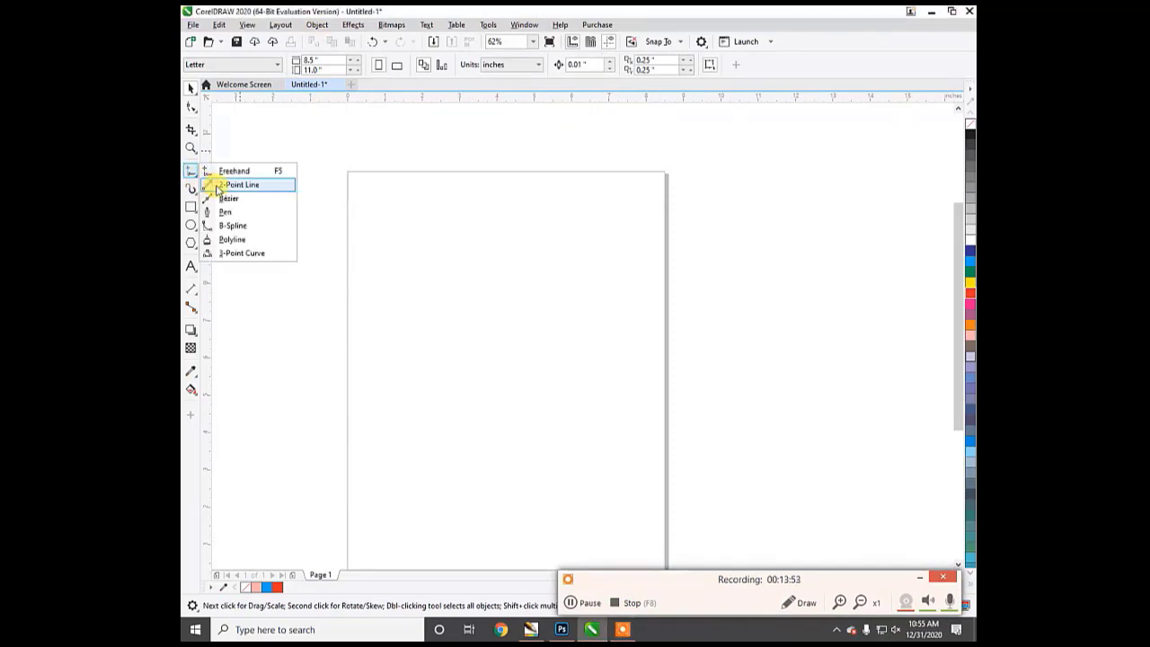
{"action": "left_click", "coordinate": [236, 184]}
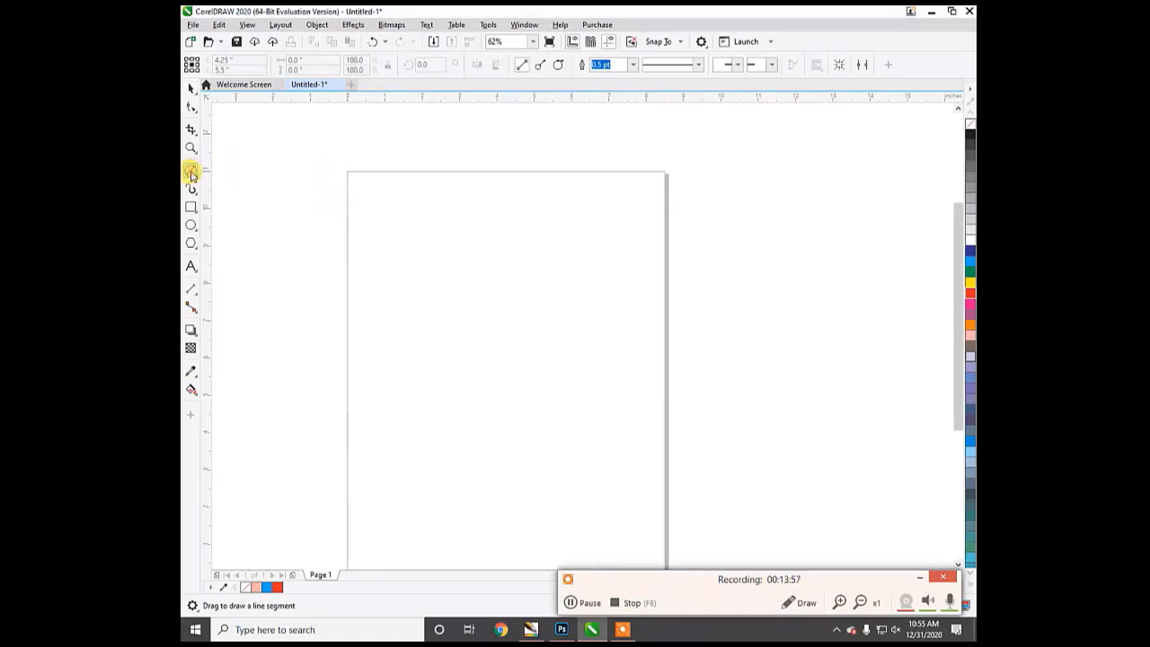
{"action": "right_click", "coordinate": [190, 173]}
{"action": "key", "text": "Escape"}
{"action": "left_click", "coordinate": [192, 175]}
{"action": "left_click", "coordinate": [239, 185]}
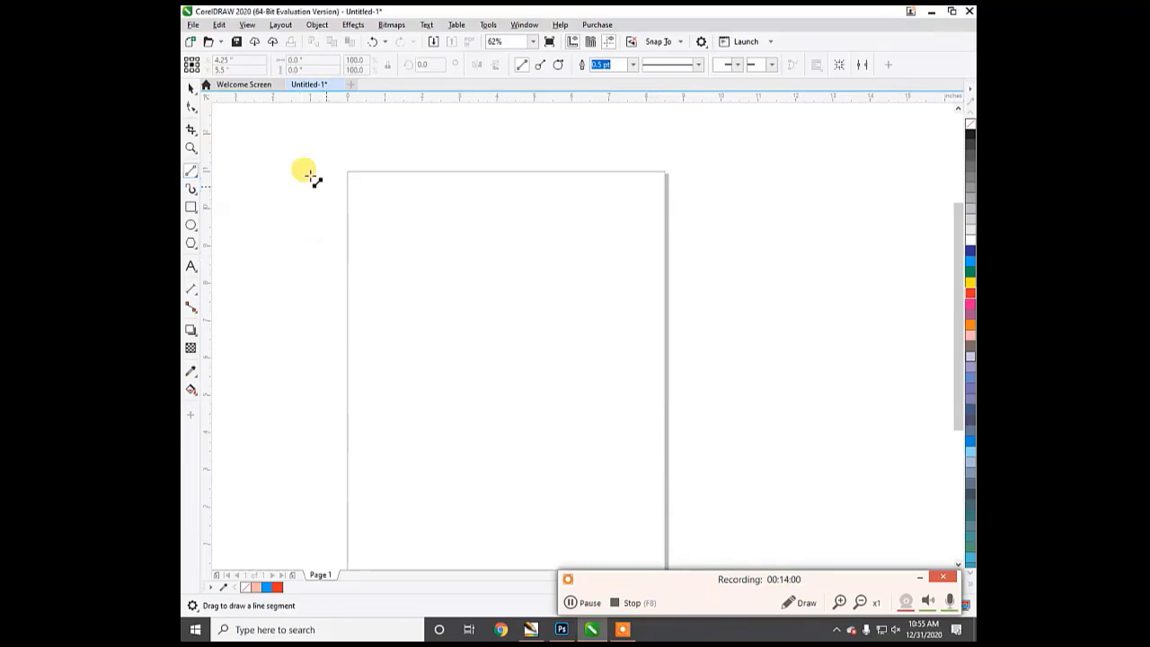
{"action": "left_click_drag", "start_coordinate": [347, 172], "coordinate": [666, 172]}
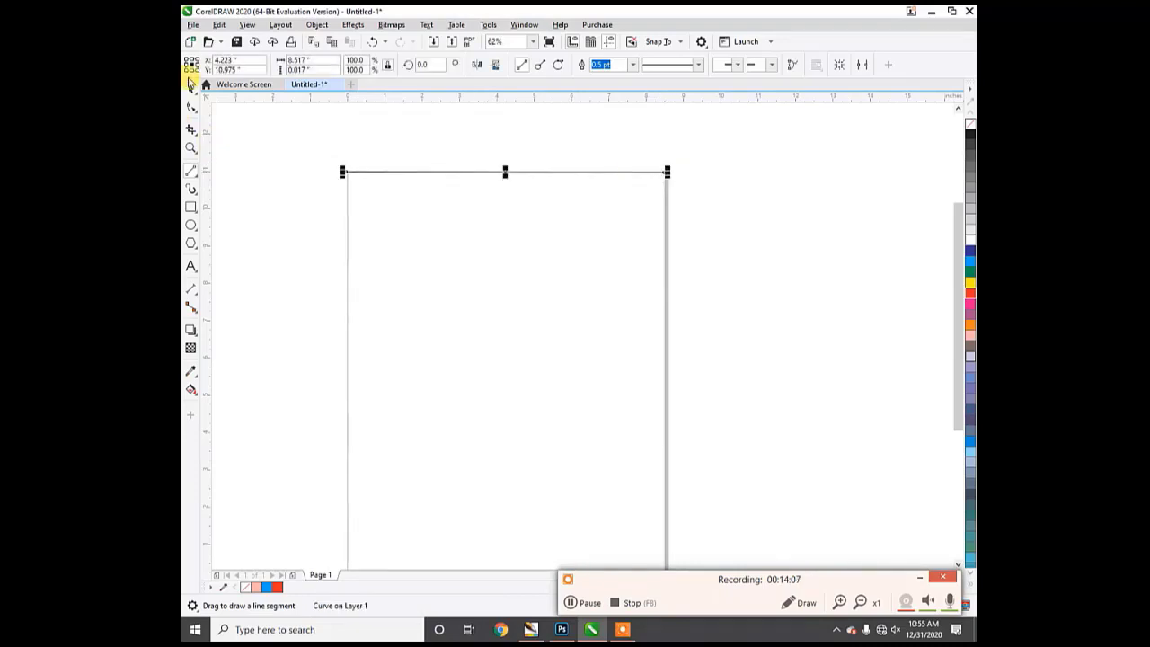
- Move the line down into the page so its center sits at about X 4.65, Y 8.18 inches
{"action": "left_click", "coordinate": [192, 86]}
{"action": "left_click_drag", "start_coordinate": [503, 171], "coordinate": [502, 282]}
{"action": "scroll", "coordinate": [404, 283], "scroll_direction": "up", "scroll_amount": 2}
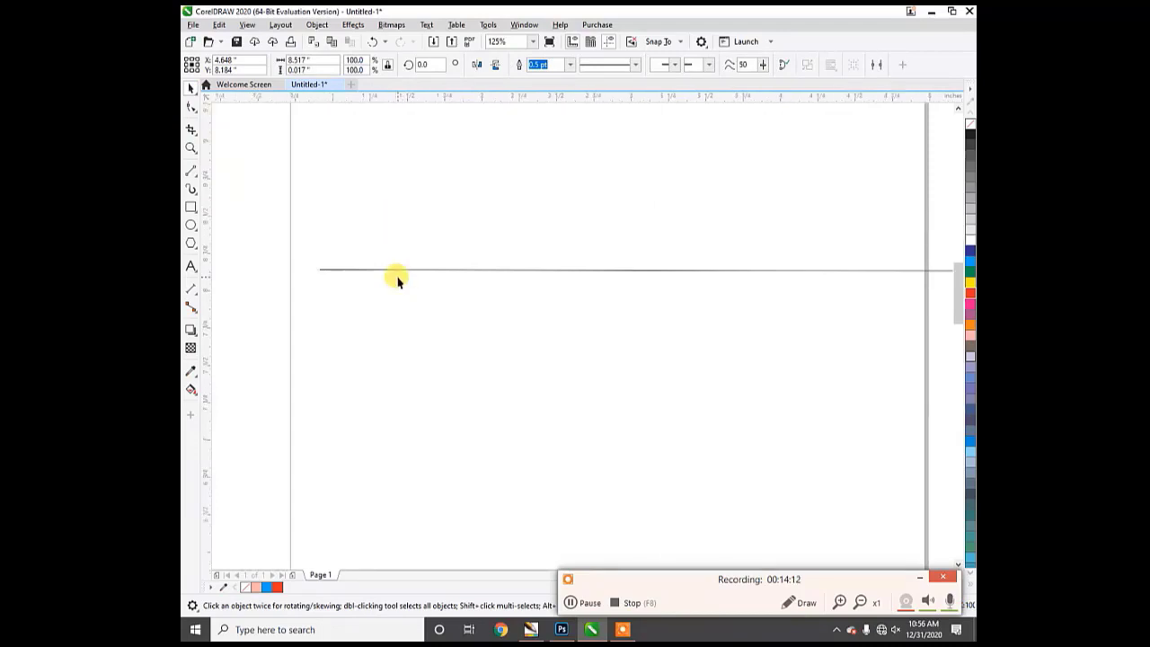
{"action": "scroll", "coordinate": [398, 279], "scroll_direction": "up", "scroll_amount": 2}
{"action": "scroll", "coordinate": [400, 234], "scroll_direction": "down", "scroll_amount": 2}
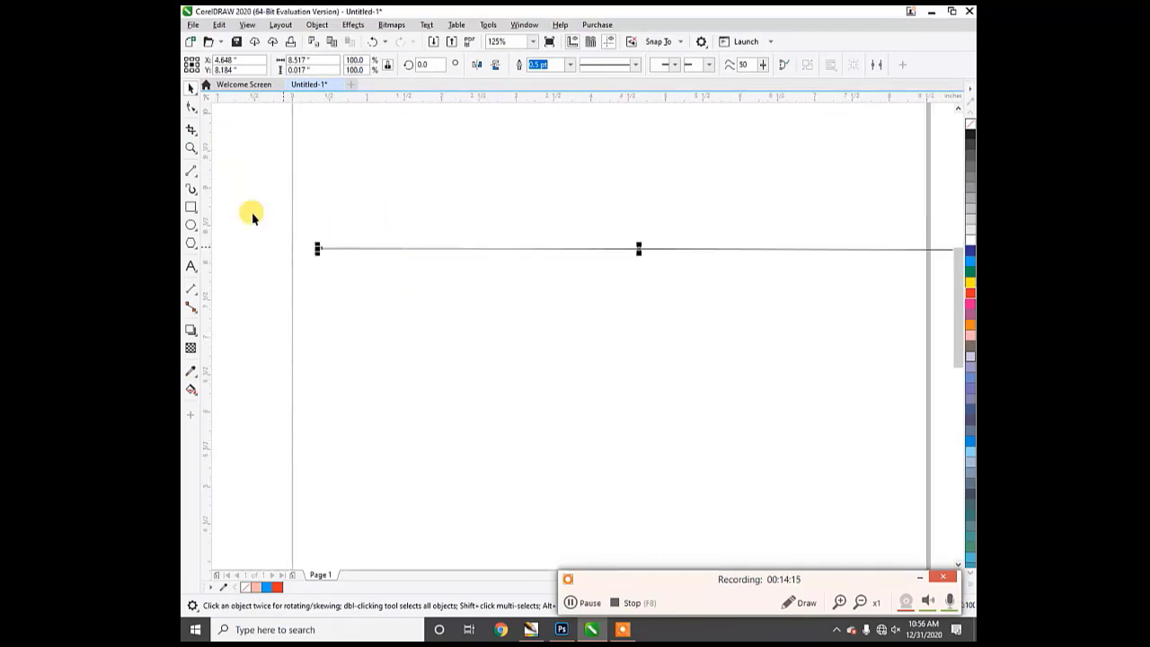
- Check the line's start and end nodes up close with the Shape tool and select both nodes
{"action": "left_click", "coordinate": [191, 111]}
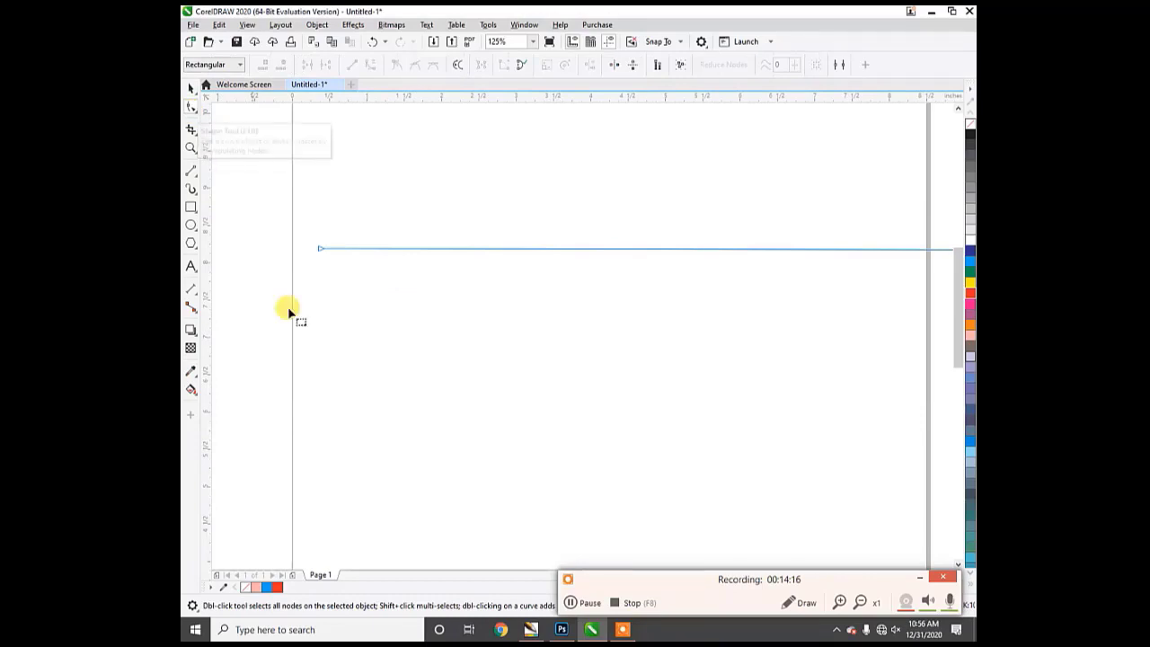
{"action": "left_click", "coordinate": [319, 251]}
{"action": "scroll", "coordinate": [267, 229], "scroll_direction": "down", "scroll_amount": 4}
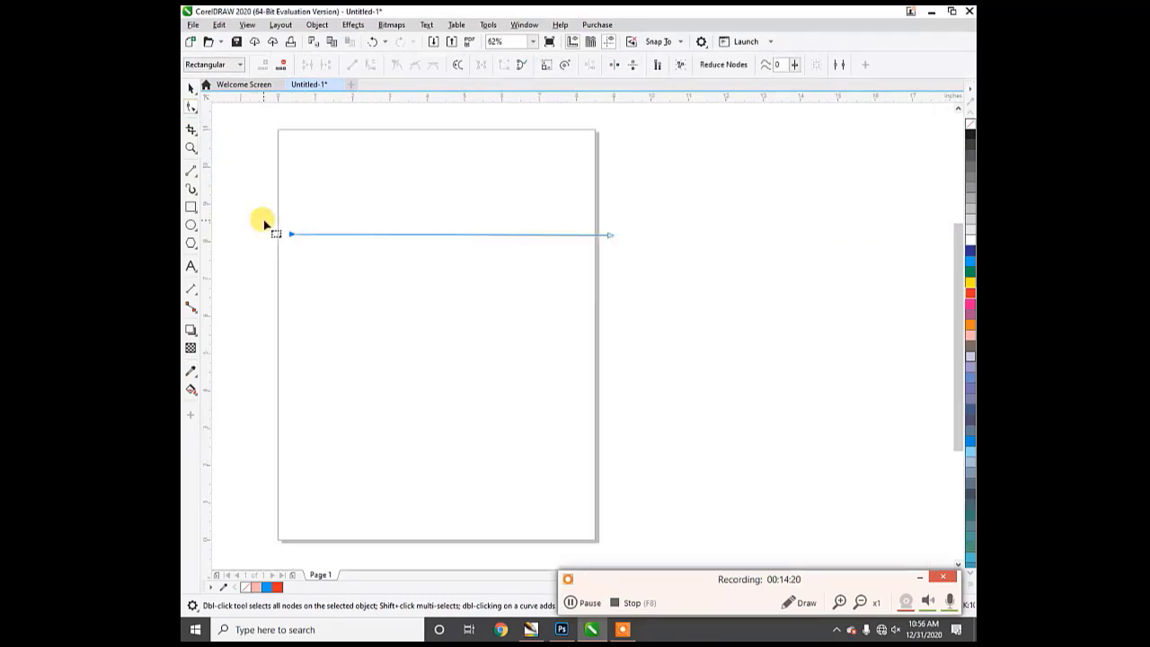
{"action": "scroll", "coordinate": [437, 226], "scroll_direction": "up", "scroll_amount": 6}
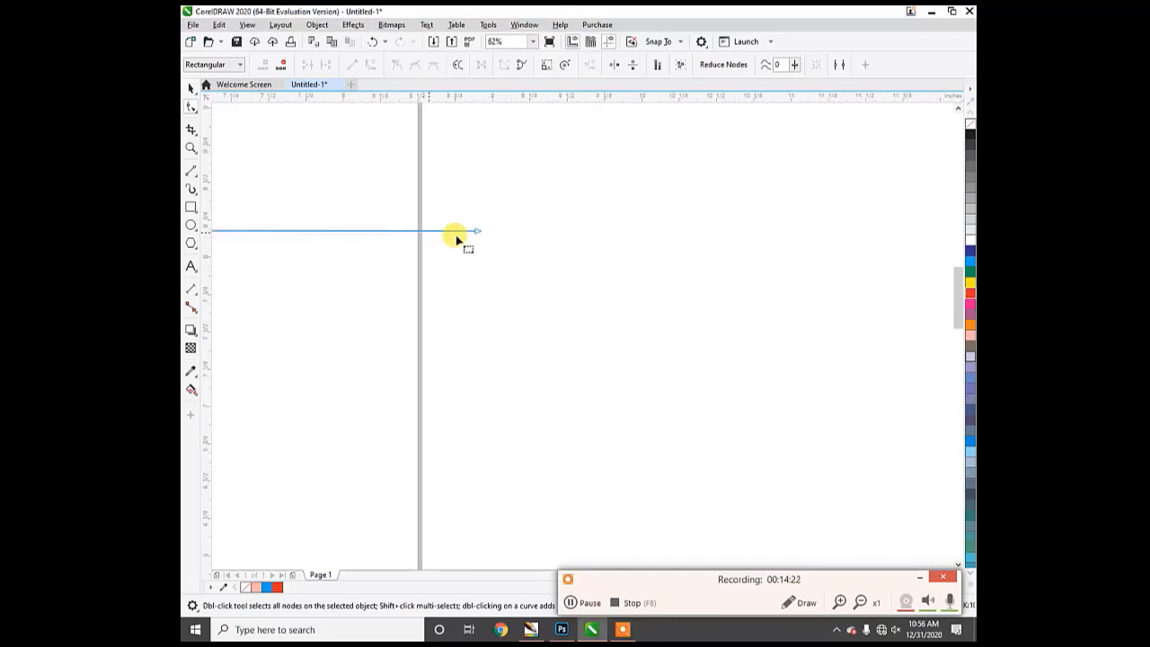
{"action": "scroll", "coordinate": [474, 235], "scroll_direction": "up", "scroll_amount": 2}
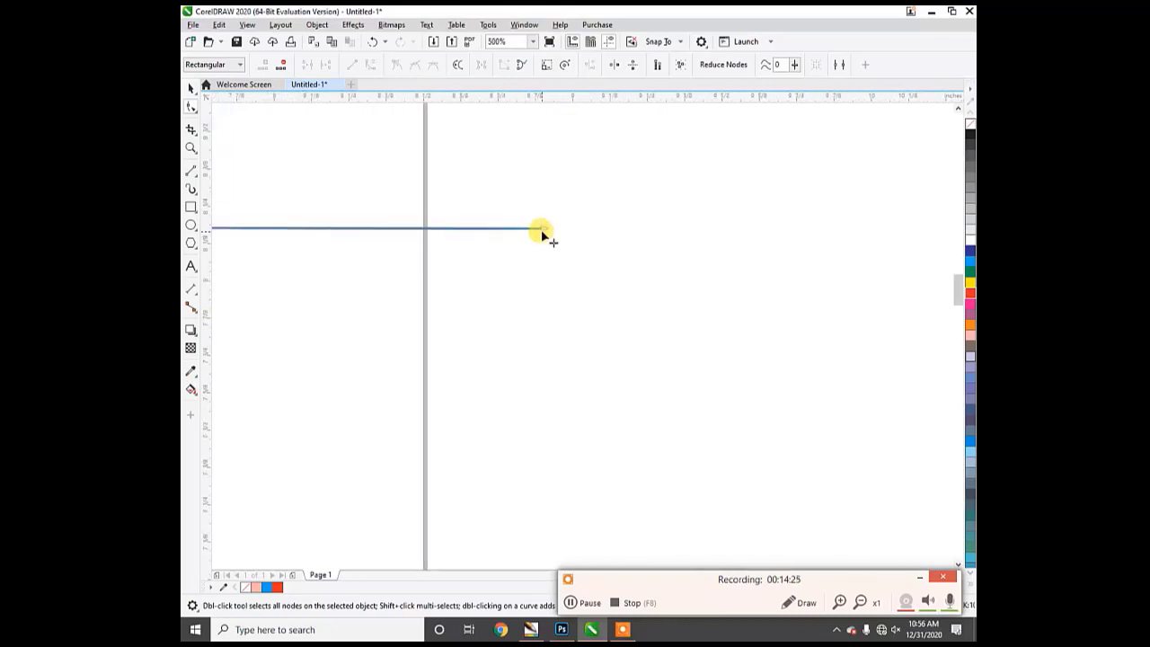
{"action": "scroll", "coordinate": [664, 265], "scroll_direction": "down", "scroll_amount": 2}
{"action": "scroll", "coordinate": [476, 267], "scroll_direction": "down", "scroll_amount": 2}
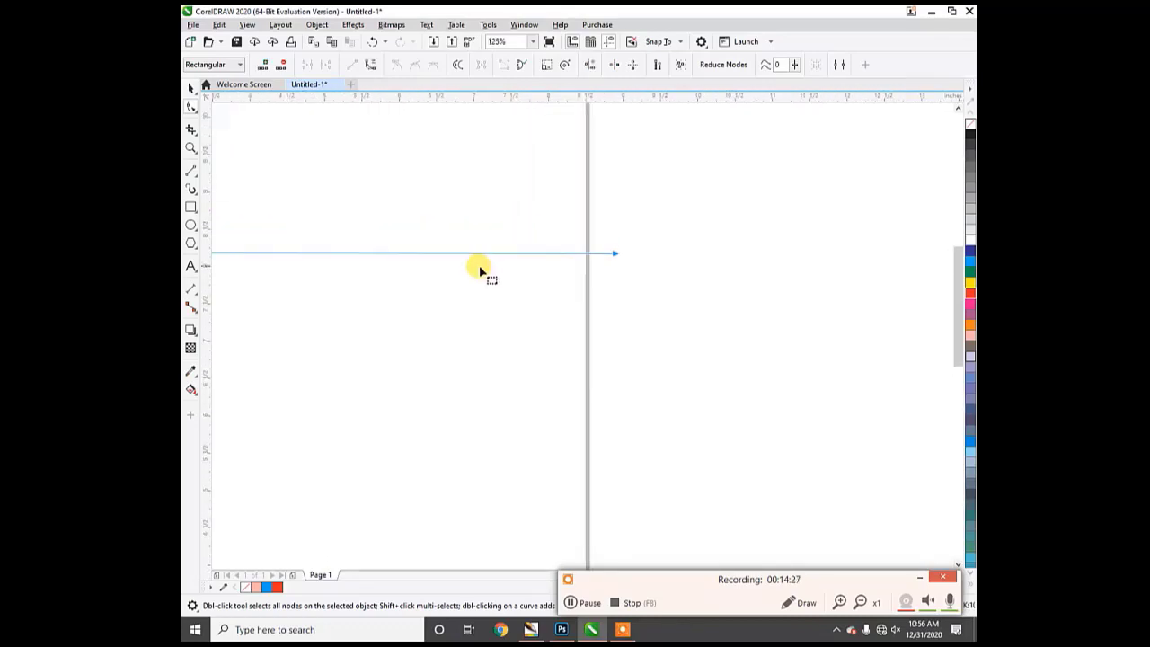
{"action": "scroll", "coordinate": [631, 282], "scroll_direction": "down", "scroll_amount": 2}
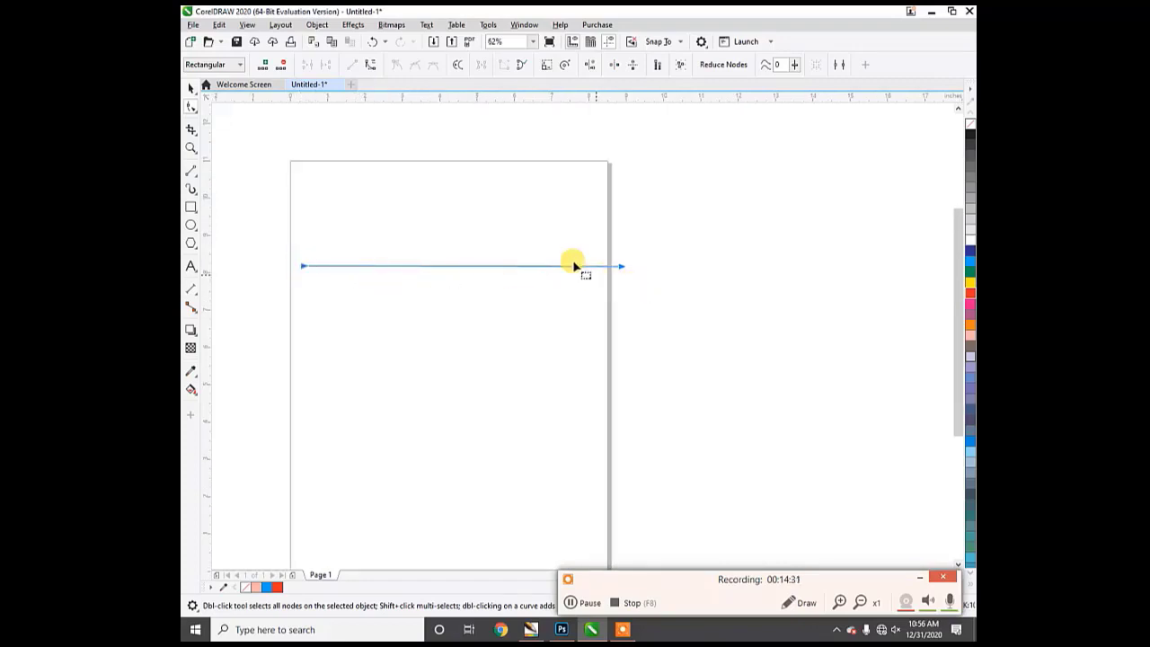
- Add evenly spaced nodes repeatedly until the line is divided into eight equal segments, and clear the node selection
{"action": "left_click", "coordinate": [264, 68]}
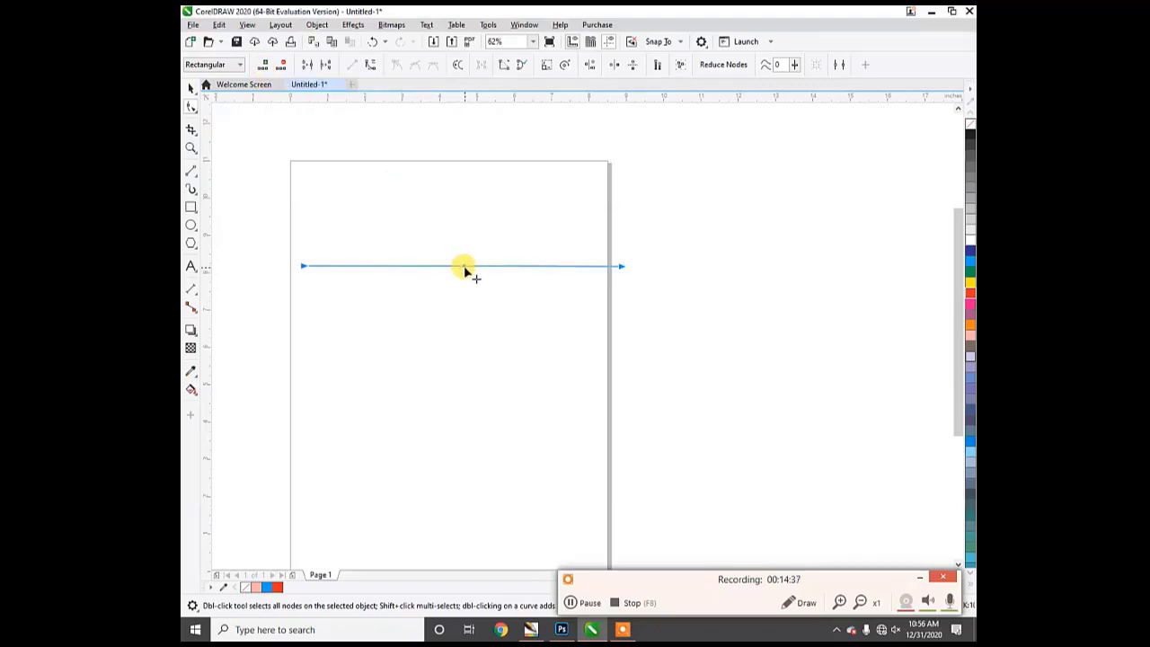
{"action": "left_click", "coordinate": [264, 69]}
{"action": "left_click", "coordinate": [418, 353]}
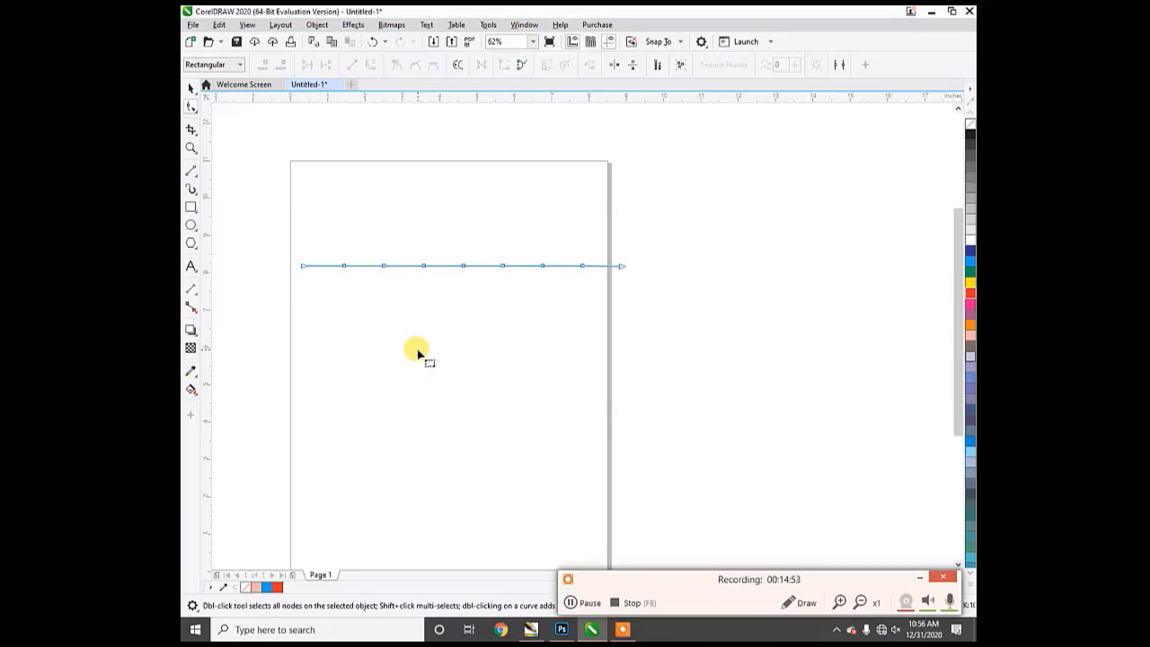
- Select all nodes of the line and convert its segments to curves
{"action": "left_click", "coordinate": [657, 68]}
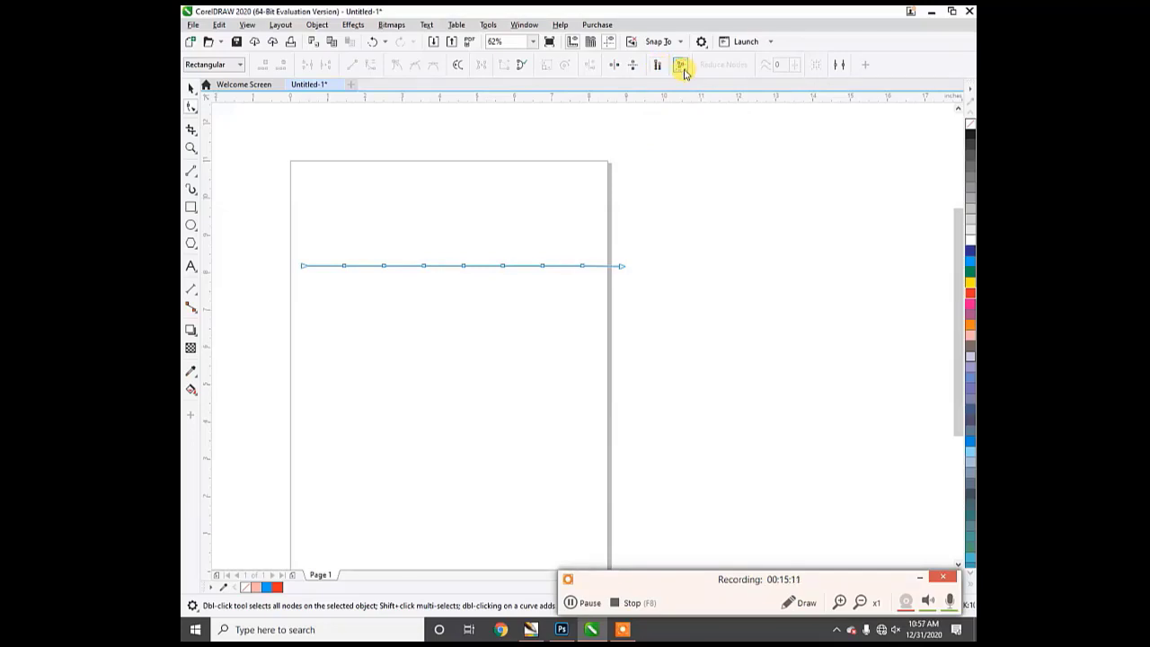
{"action": "left_click", "coordinate": [680, 68]}
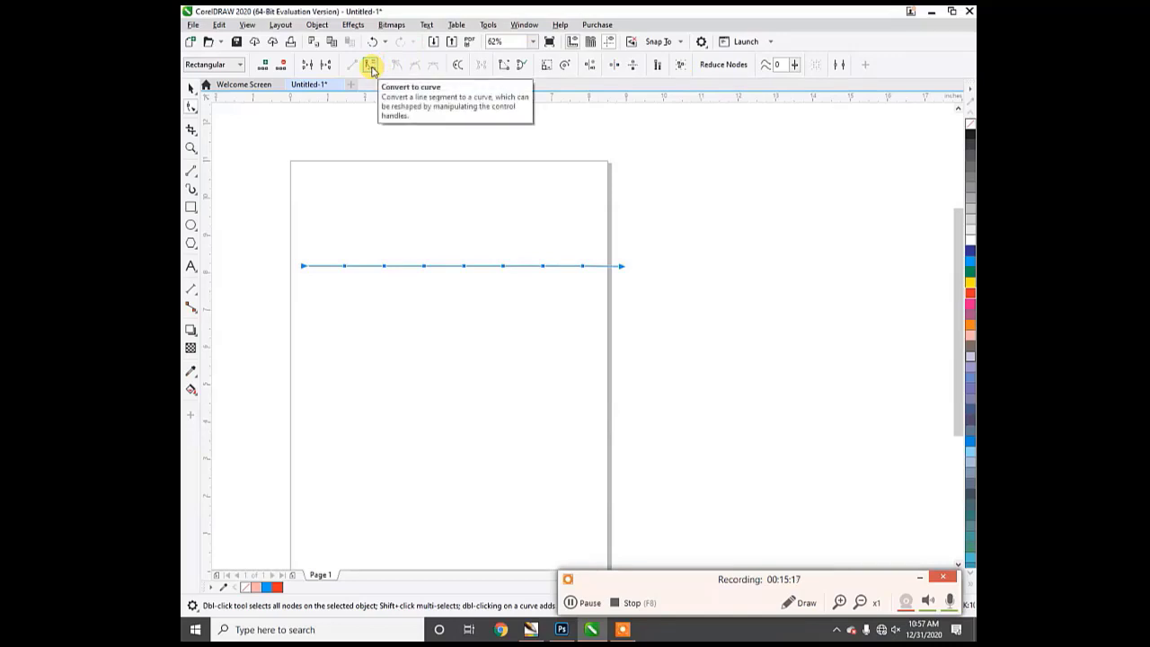
{"action": "left_click", "coordinate": [373, 70]}
- Try bending the line's first segment upward and undo the bend
{"action": "left_click_drag", "start_coordinate": [333, 265], "coordinate": [328, 261]}
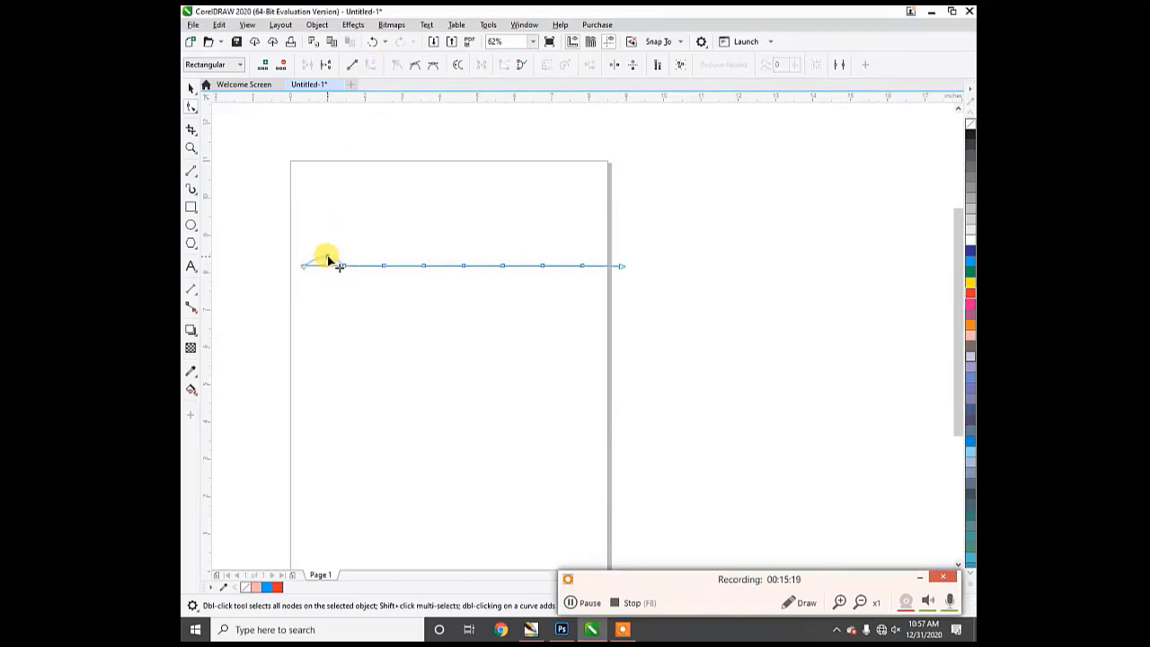
{"action": "key", "text": "ctrl+z"}
{"action": "key", "text": "Delete"}
- Select every second inner node and move the four together slightly up and right, forming a wave about 0.28 inches high
{"action": "scroll", "coordinate": [300, 293], "scroll_direction": "up", "scroll_amount": 1}
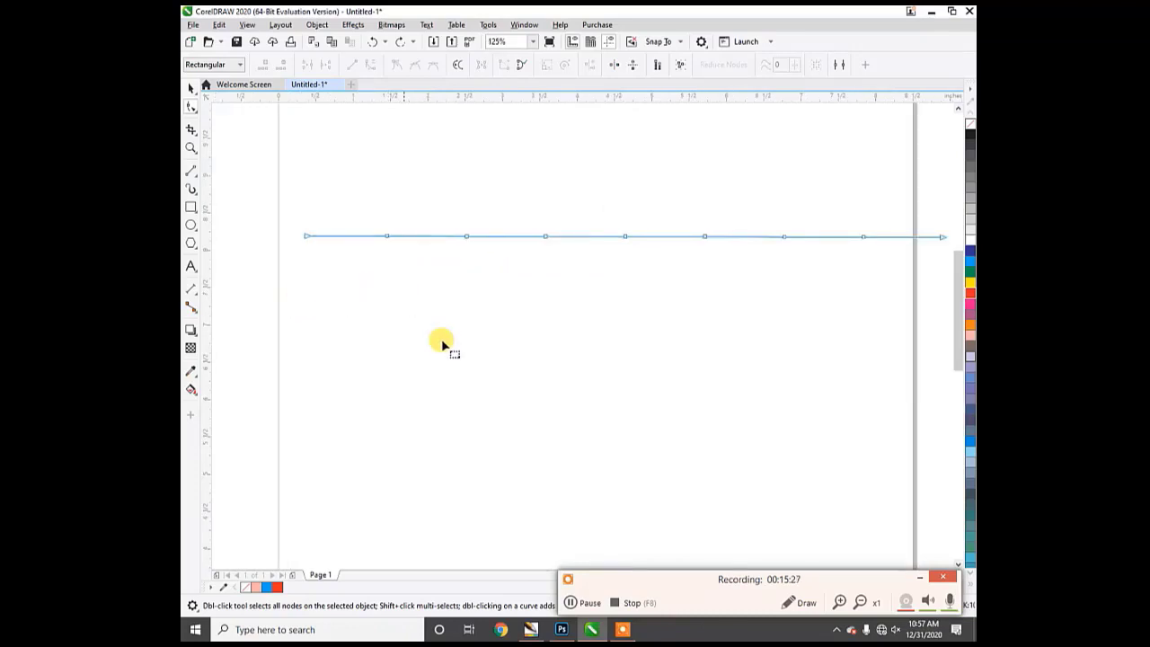
{"action": "scroll", "coordinate": [383, 318], "scroll_direction": "down", "scroll_amount": 1}
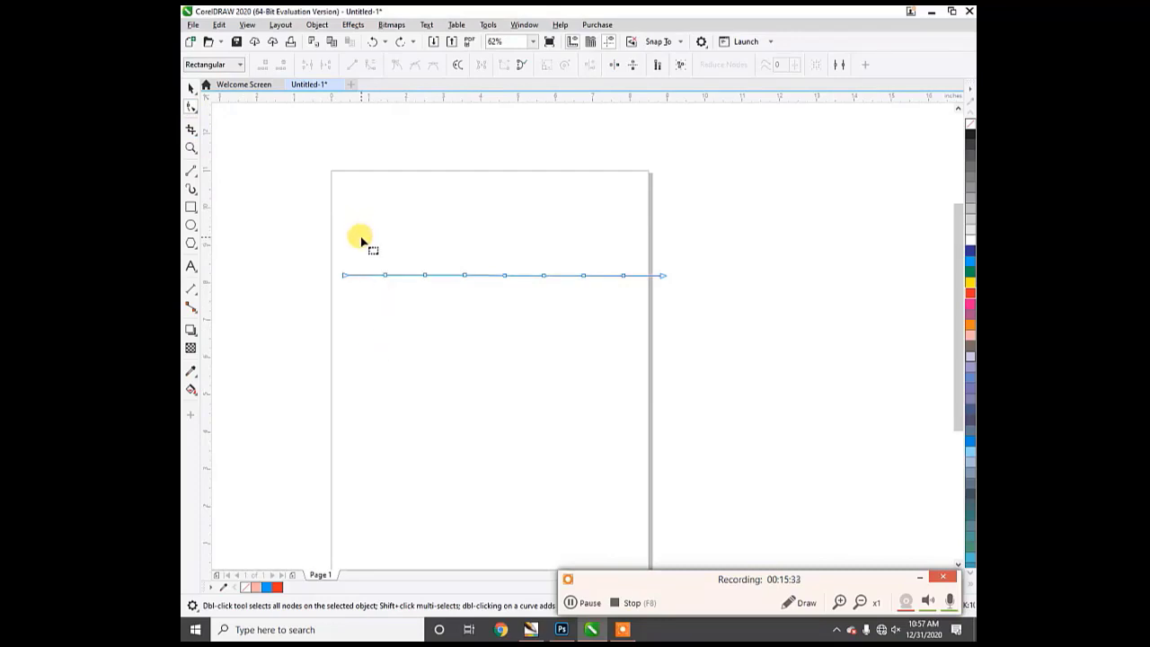
{"action": "left_click_drag", "start_coordinate": [362, 241], "coordinate": [422, 315]}
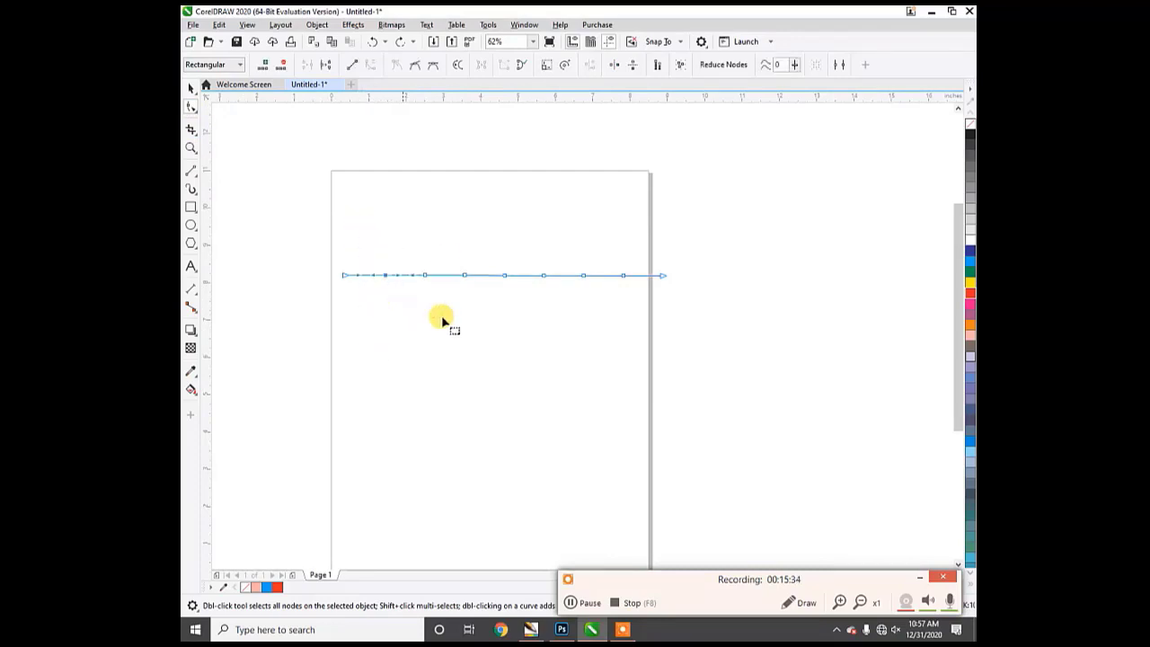
{"action": "left_click_drag", "start_coordinate": [447, 247], "coordinate": [469, 317]}
{"action": "left_click_drag", "start_coordinate": [527, 244], "coordinate": [560, 312]}
{"action": "left_click_drag", "start_coordinate": [622, 283], "coordinate": [636, 306]}
{"action": "left_click_drag", "start_coordinate": [386, 279], "coordinate": [399, 266]}
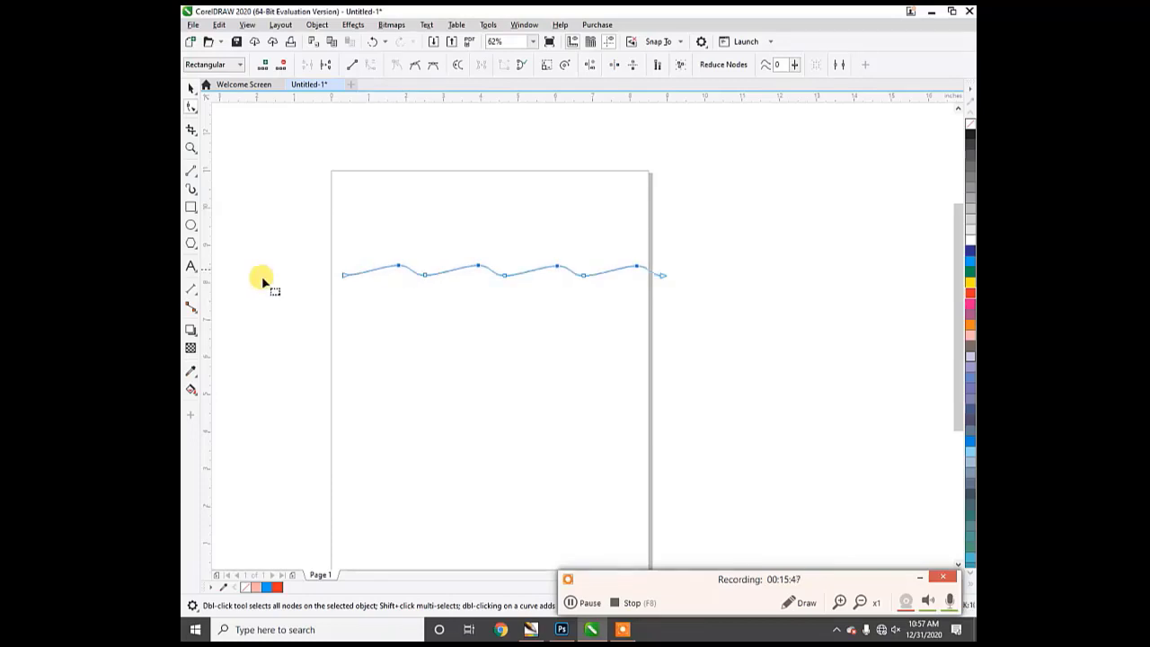
- Duplicate the wavy line about 0.21 inches below itself and repeat the duplication to build a stack of twelve lines
{"action": "left_click", "coordinate": [190, 87]}
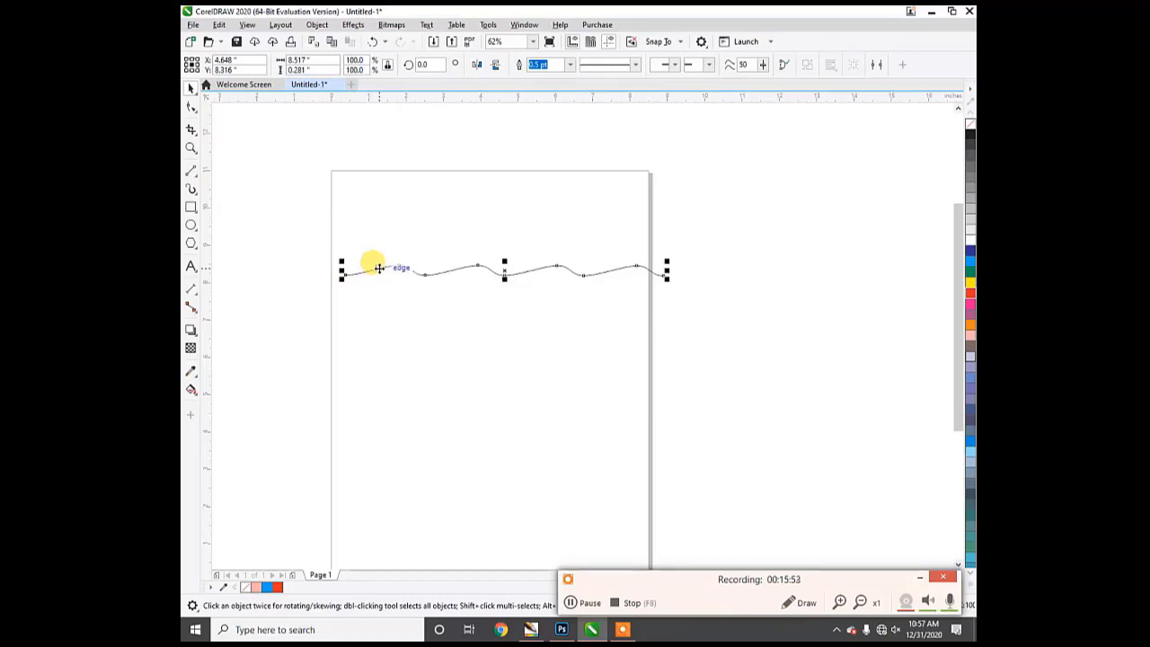
{"action": "left_click_drag", "start_coordinate": [374, 266], "coordinate": [380, 282]}
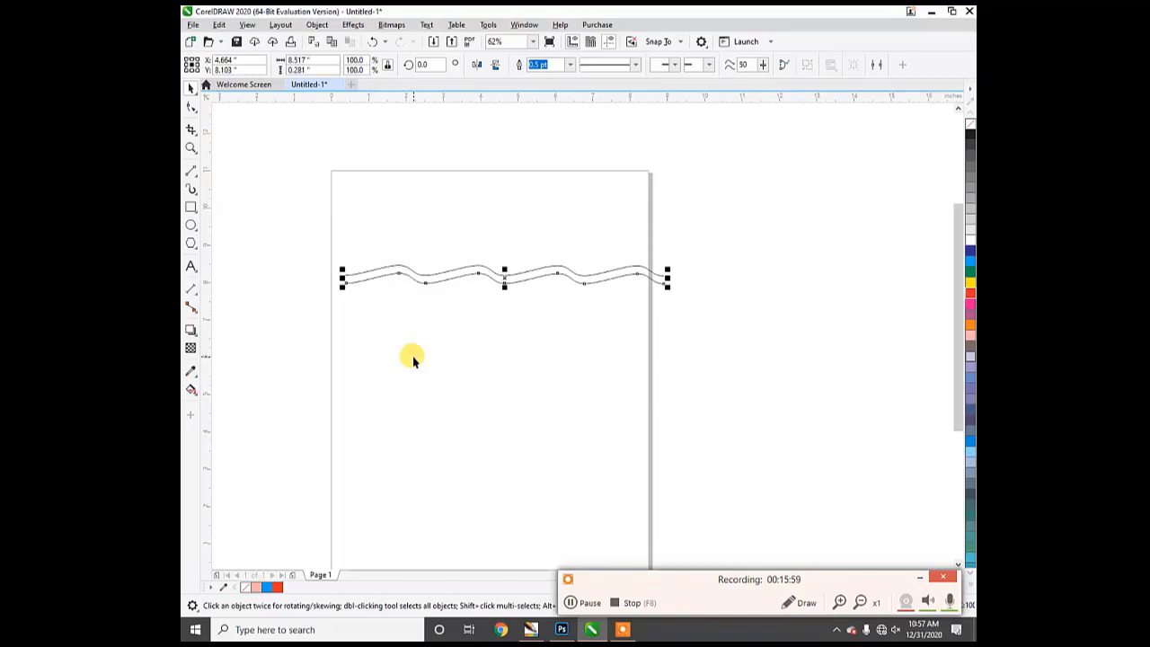
{"action": "key", "text": "ctrl+r"}
{"action": "key", "text": "ctrl+r"}
{"action": "key", "text": "ctrl+r"}
{"action": "key", "text": "ctrl+r"}
{"action": "key", "text": "ctrl+r"}
{"action": "key", "text": "ctrl+r"}
{"action": "key", "text": "ctrl+r"}
{"action": "key", "text": "ctrl+r"}
{"action": "key", "text": "ctrl+r"}
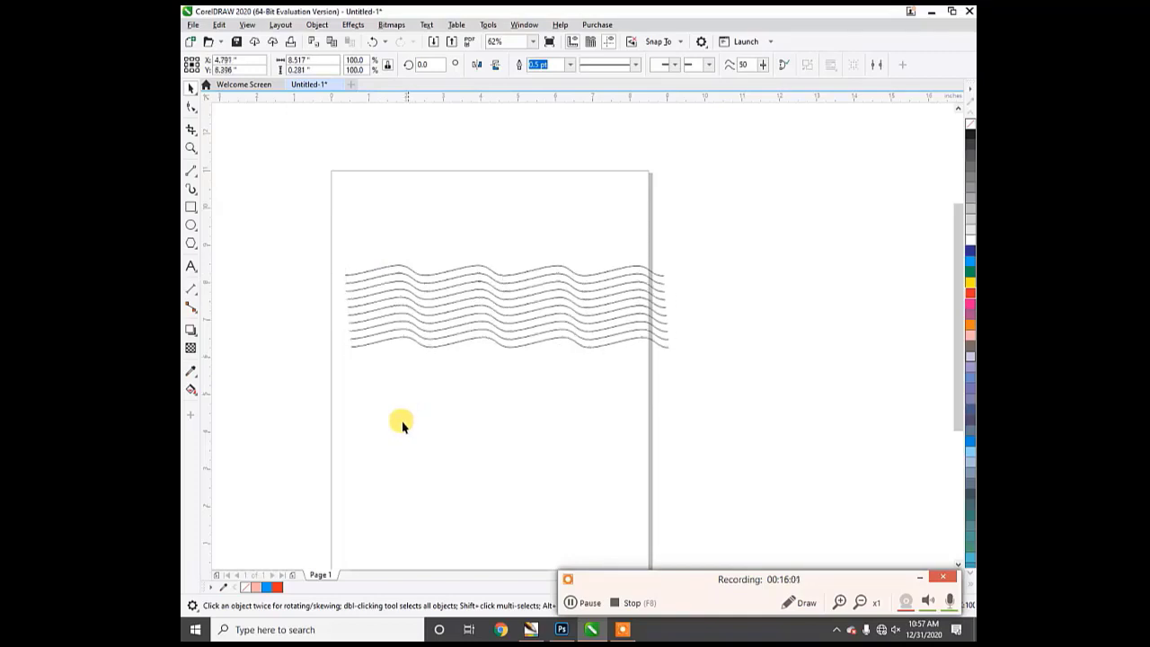
- Select all the wavy lines, align them to the left, and check their left ends up close
{"action": "left_click_drag", "start_coordinate": [287, 222], "coordinate": [727, 428]}
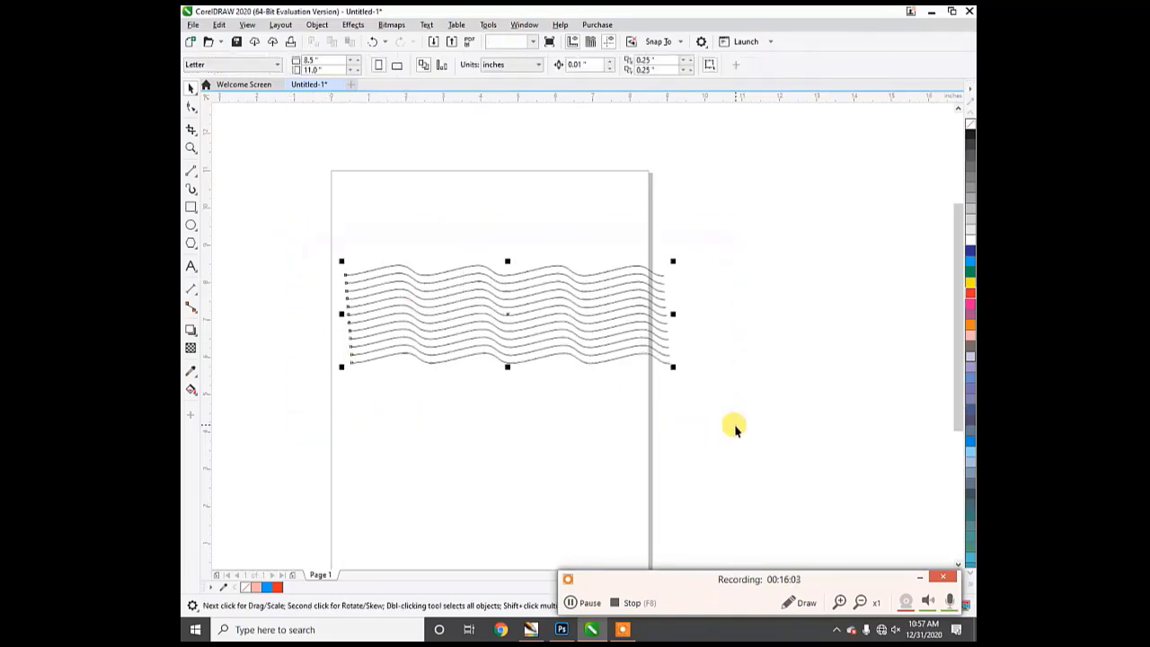
{"action": "left_click", "coordinate": [498, 427]}
{"action": "left_click_drag", "start_coordinate": [239, 188], "coordinate": [746, 429]}
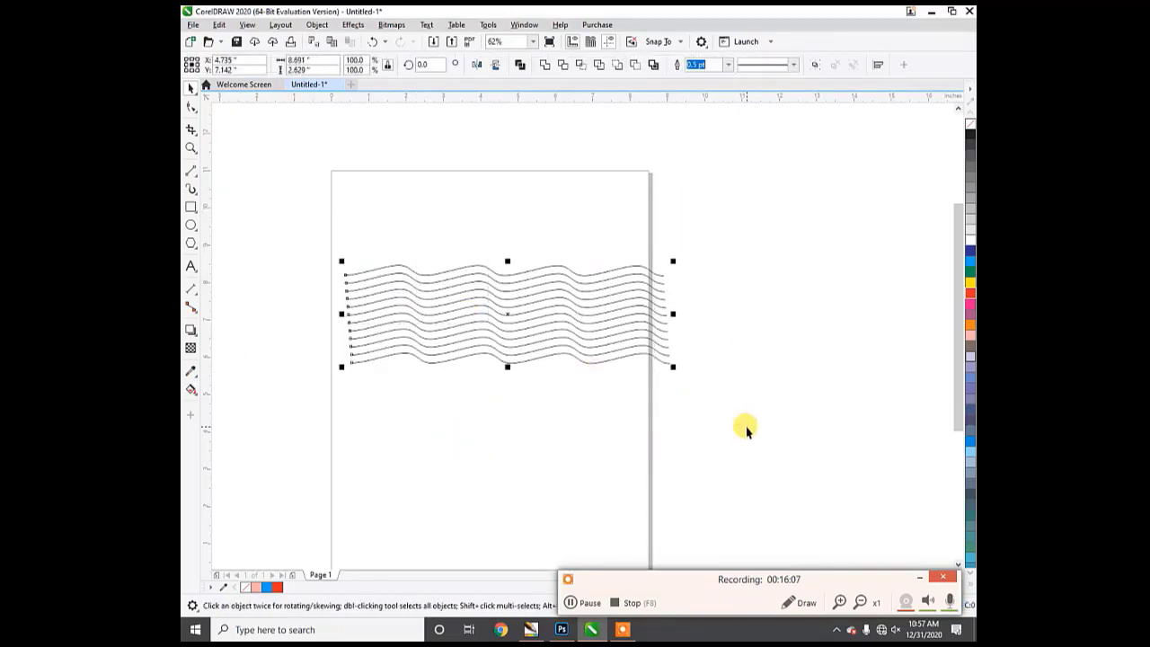
{"action": "key", "text": "ctrl+l"}
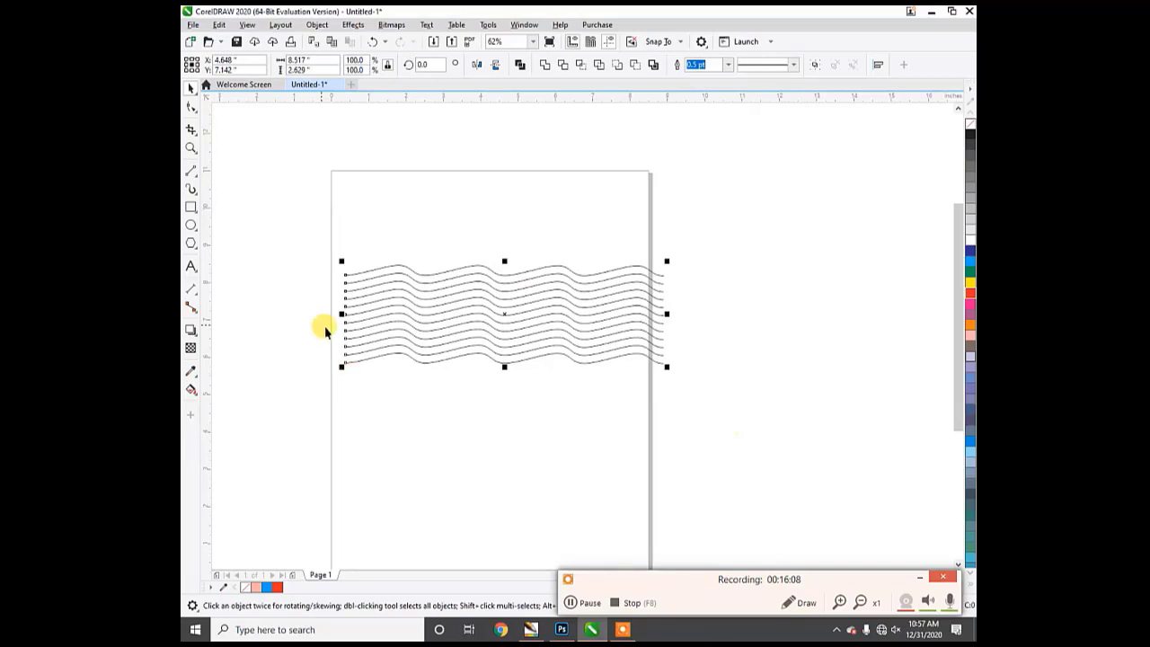
{"action": "scroll", "coordinate": [325, 331], "scroll_direction": "up", "scroll_amount": 5}
{"action": "scroll", "coordinate": [401, 350], "scroll_direction": "down", "scroll_amount": 5}
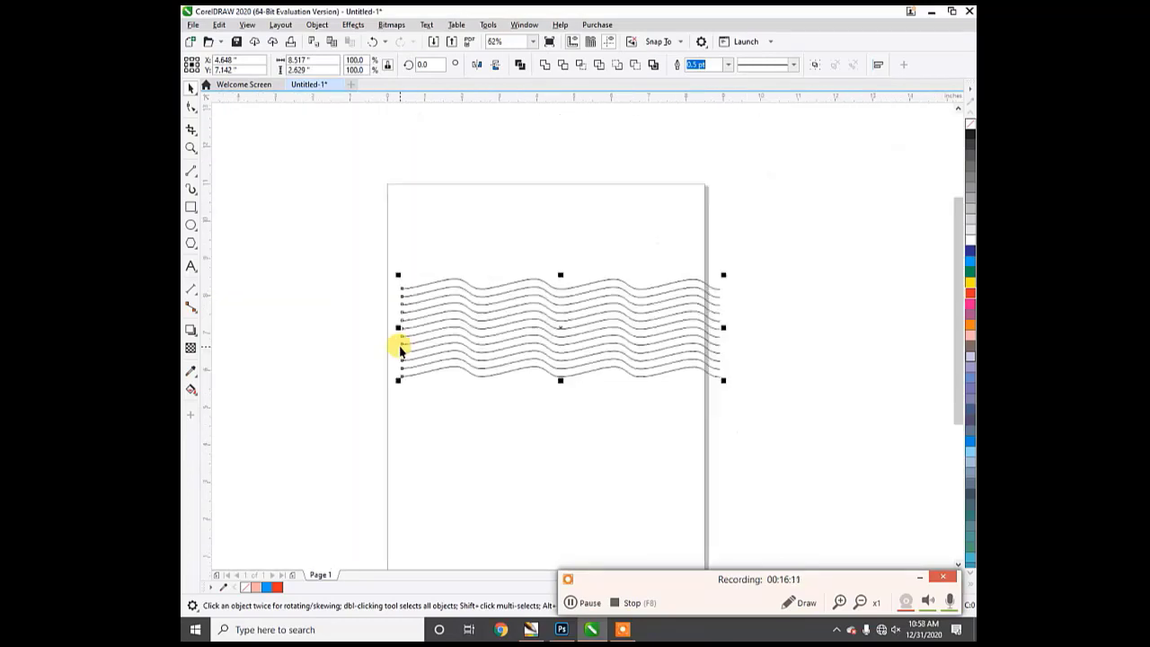
- Select the whole stack of wavy lines and delete it from the page
{"action": "left_click", "coordinate": [356, 350]}
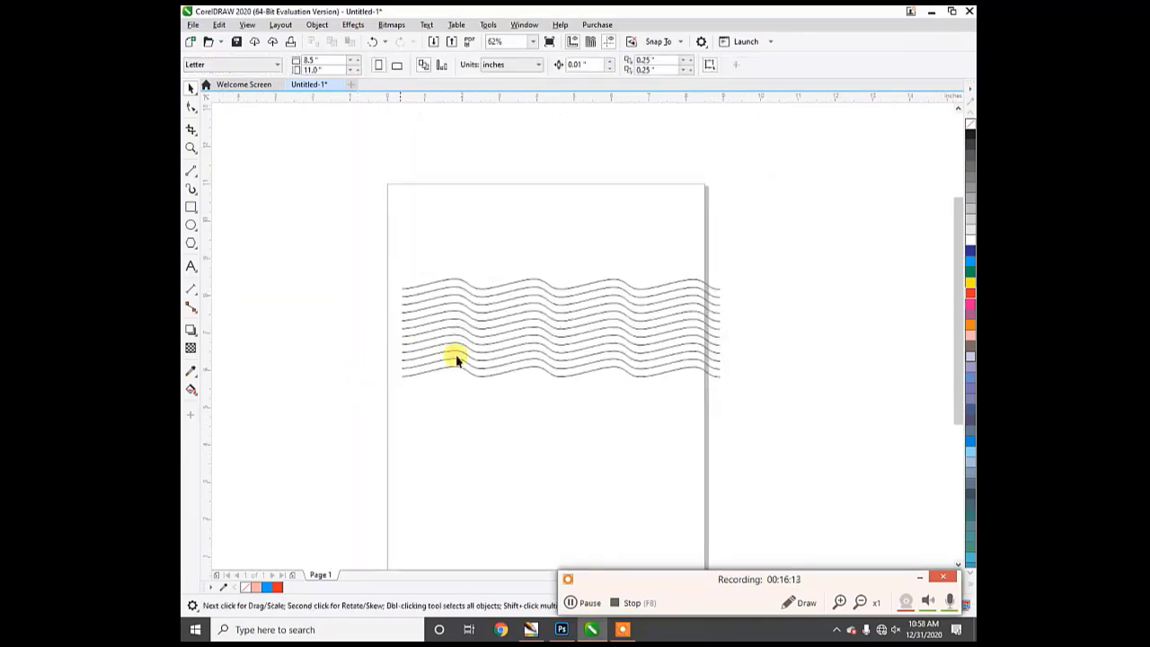
{"action": "left_click_drag", "start_coordinate": [342, 237], "coordinate": [775, 398]}
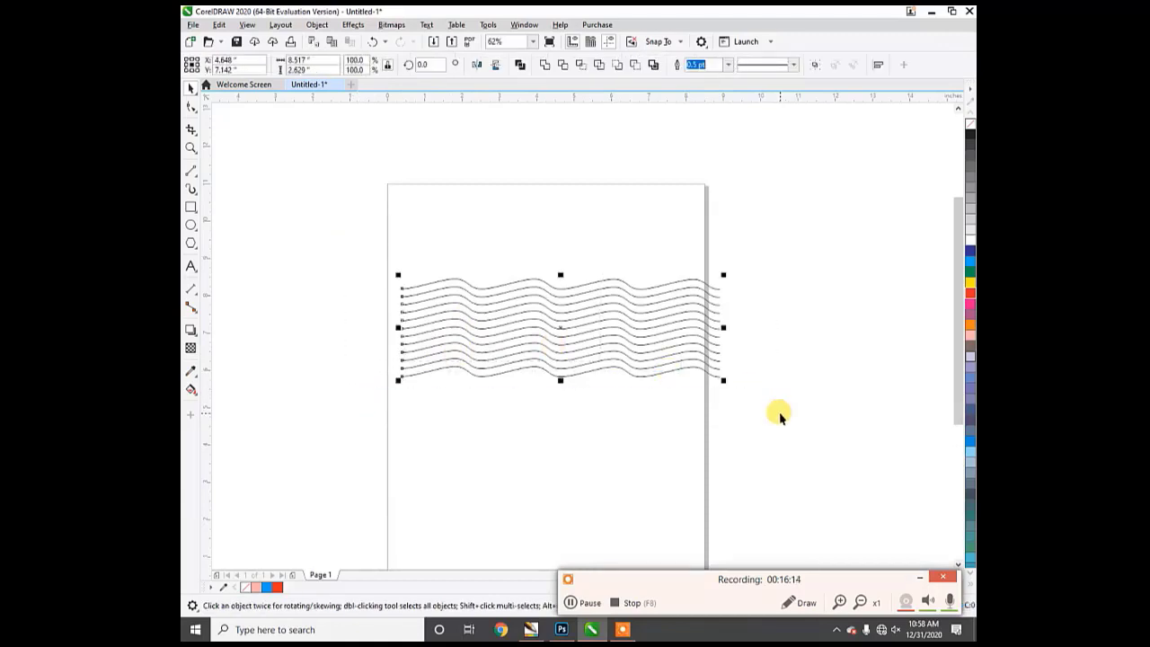
{"action": "key", "text": "Delete"}
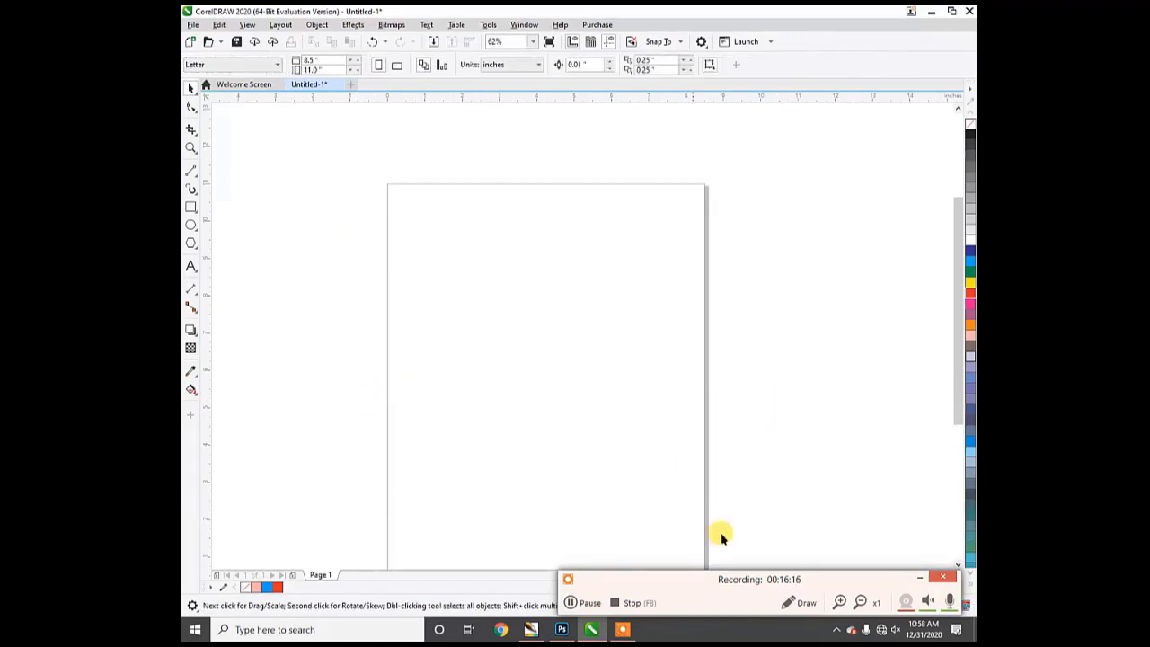
{"action": "left_click", "coordinate": [586, 603]}
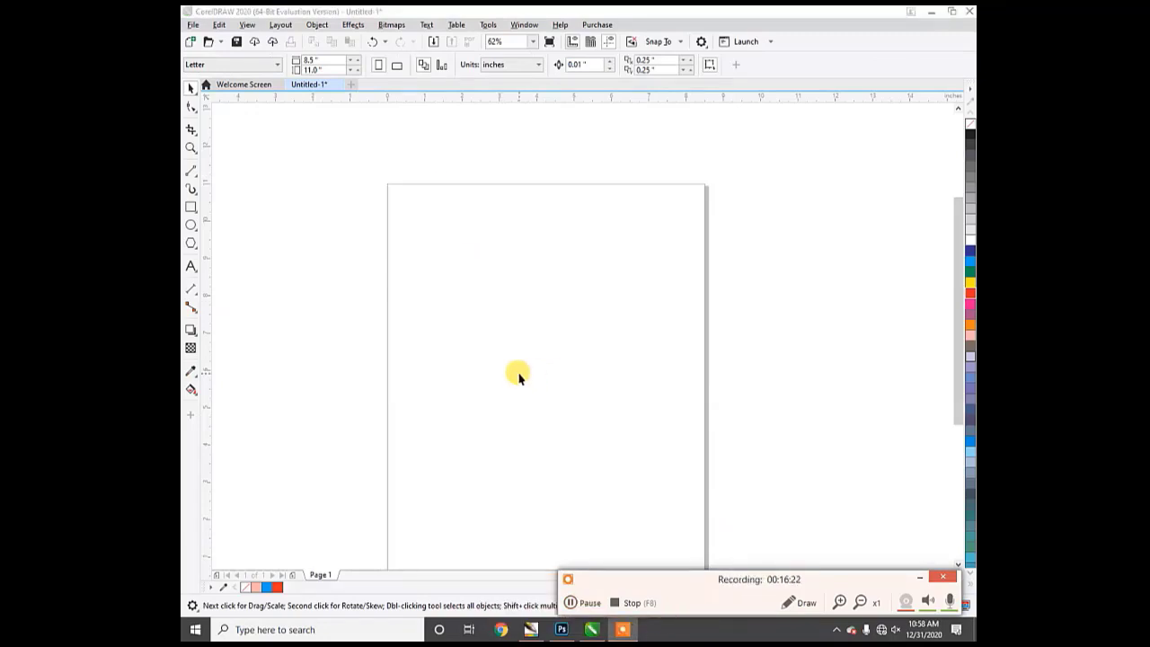
{"action": "left_click", "coordinate": [620, 603]}
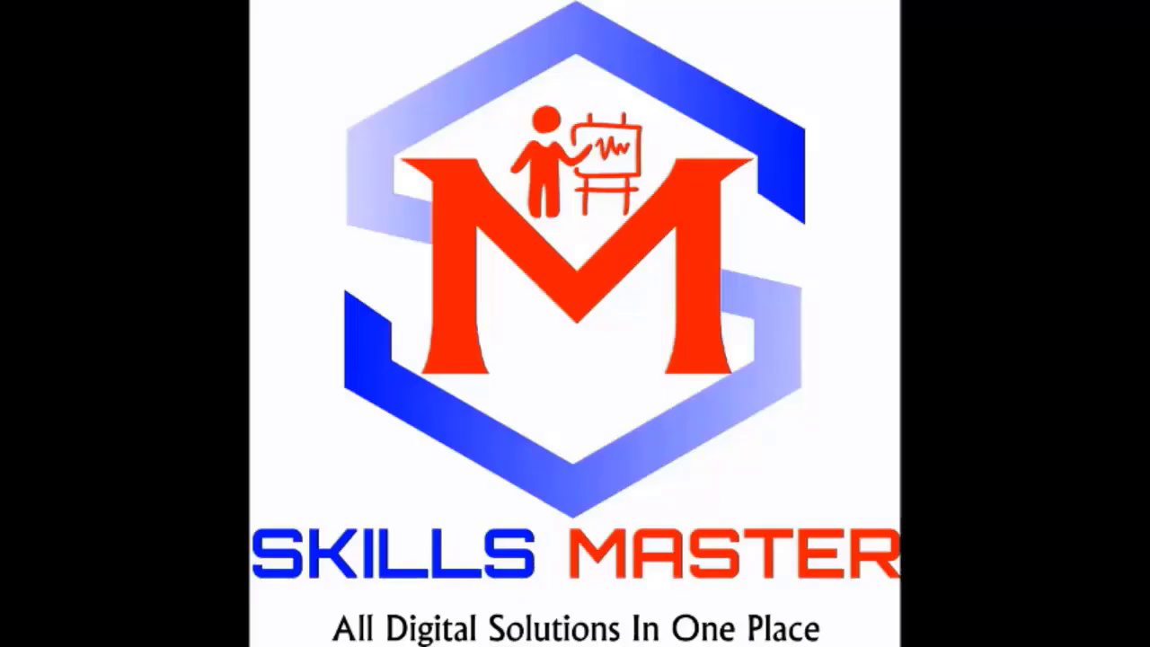